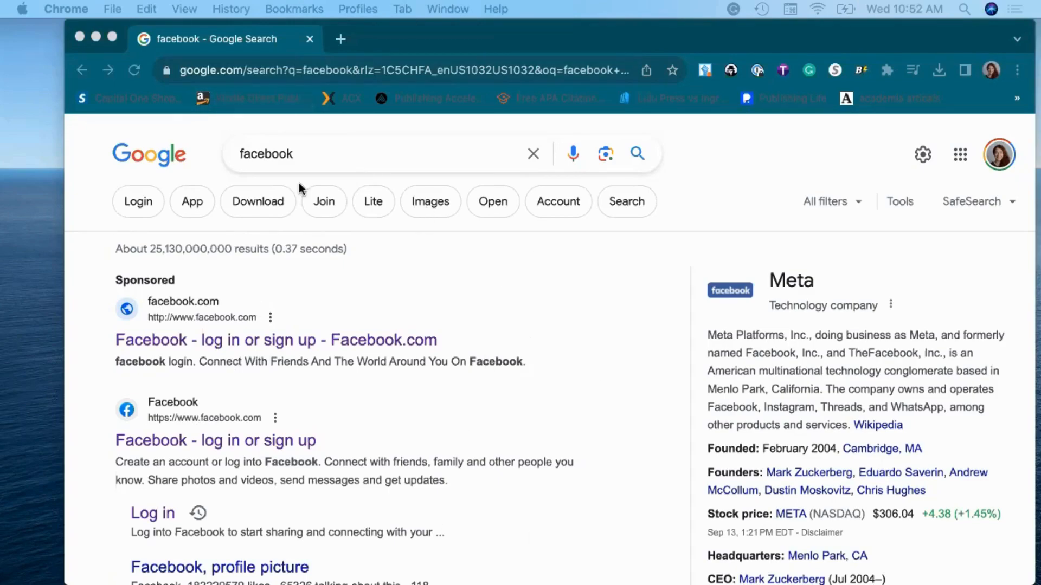
Search the web for facebook and open Facebook through its Log in result.
{"action": "left_click", "coordinate": [303, 158]}
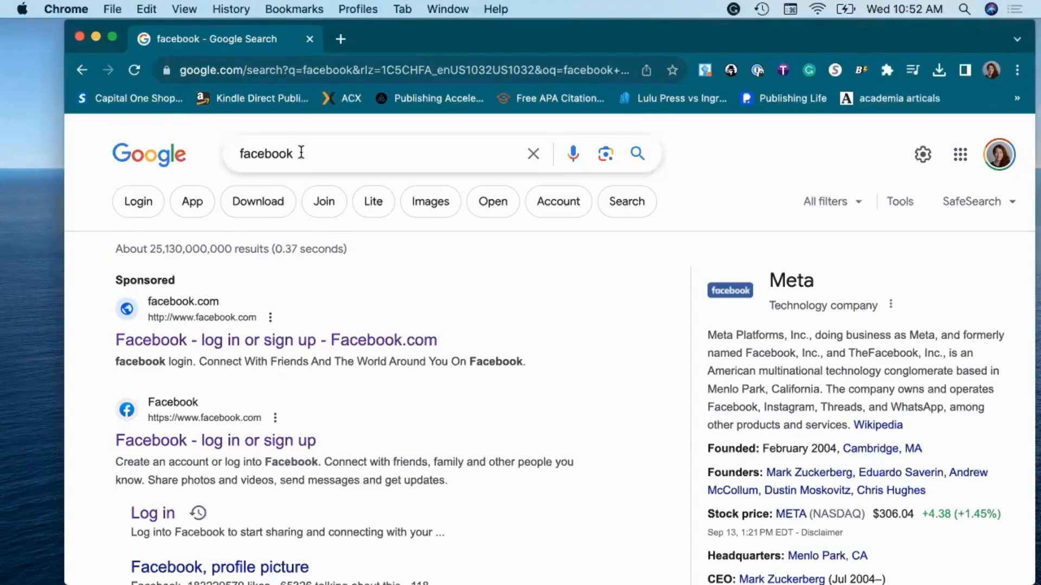
{"action": "left_click", "coordinate": [297, 68]}
{"action": "type", "text": "facebook"}
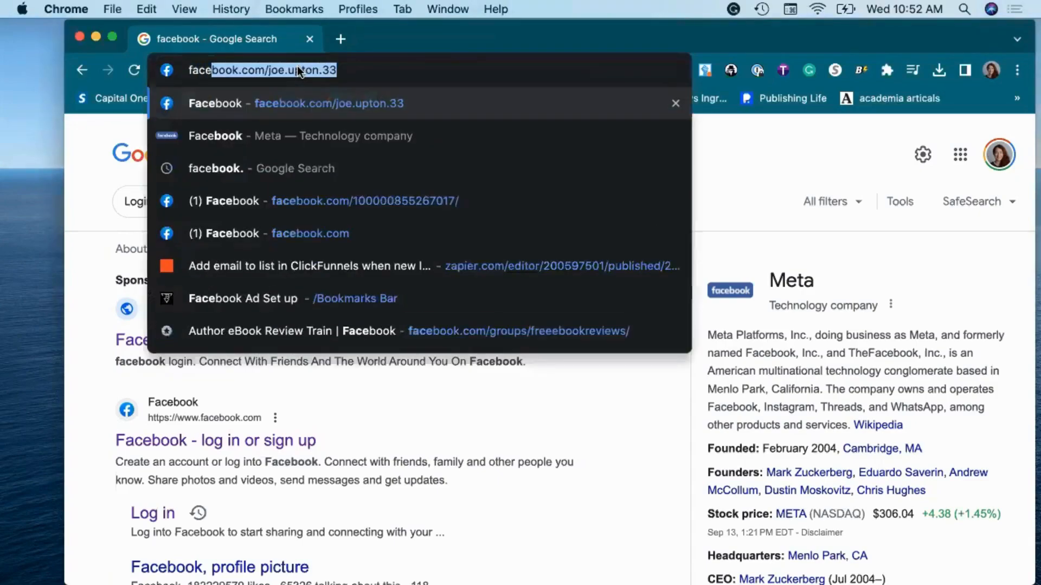
{"action": "key", "text": "Return"}
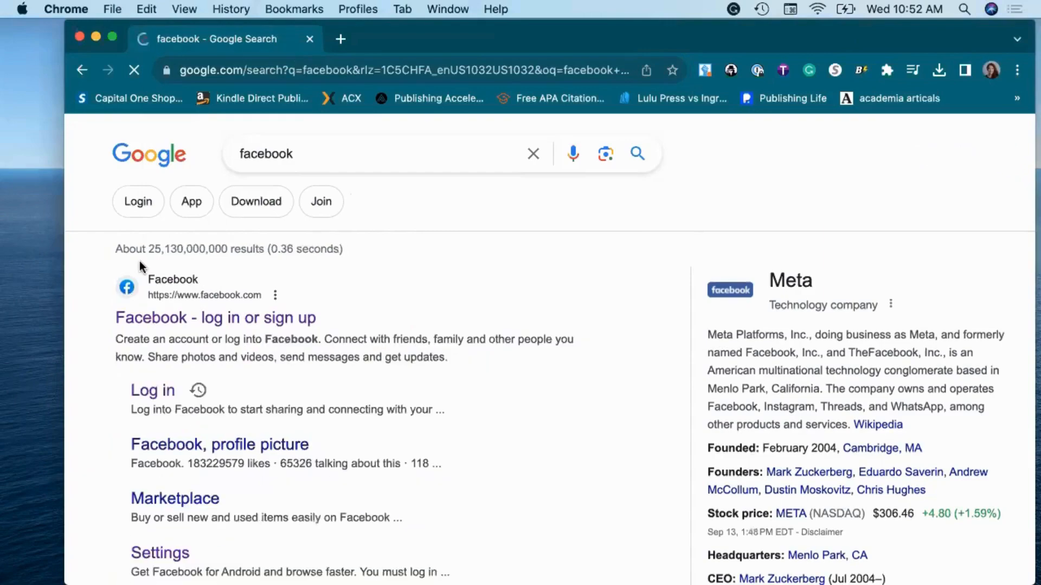
{"action": "left_click", "coordinate": [143, 395]}
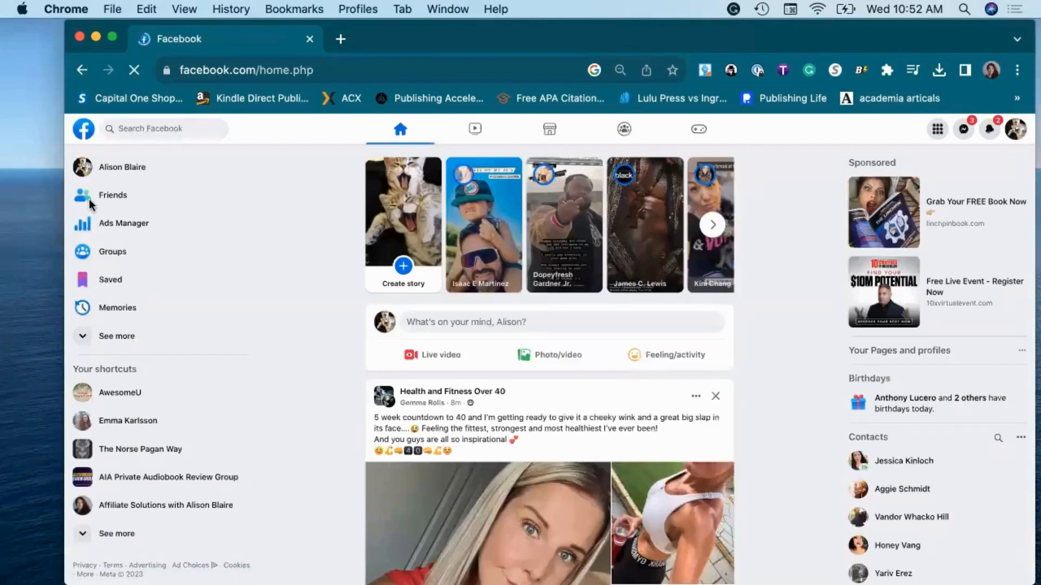
Open Ads Manager from the Facebook home page and examine the campaigns' results and cost figures.
{"action": "scroll", "coordinate": [659, 262], "scroll_direction": "up", "scroll_amount": 2}
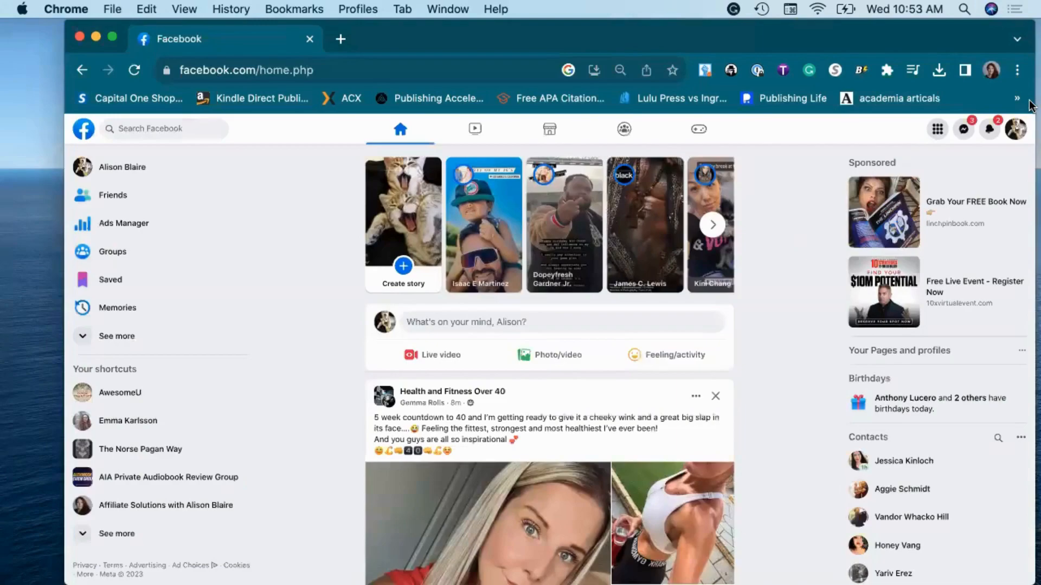
{"action": "left_click", "coordinate": [117, 230]}
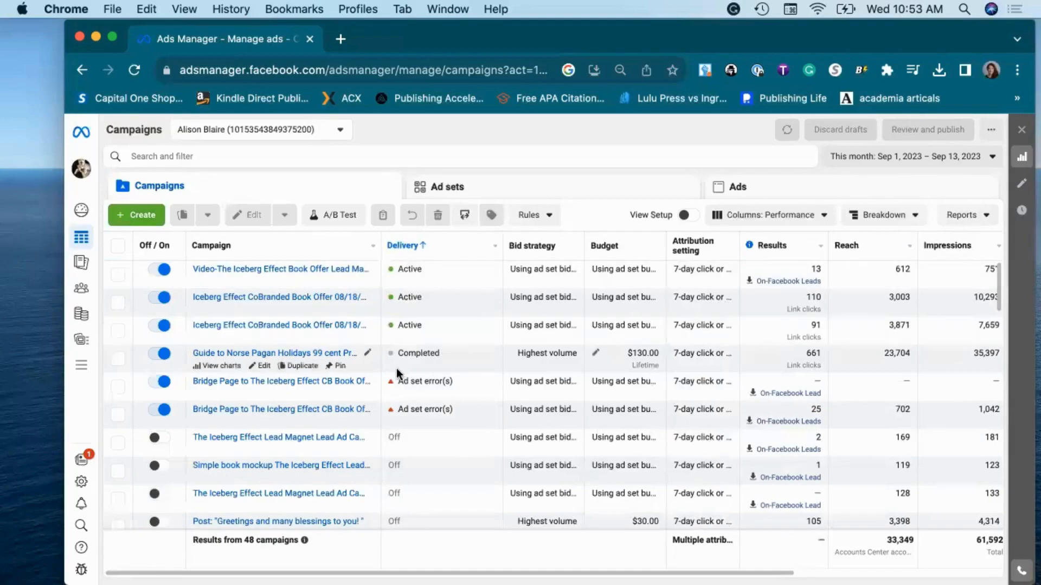
{"action": "scroll", "coordinate": [433, 355], "scroll_direction": "right", "scroll_amount": 2}
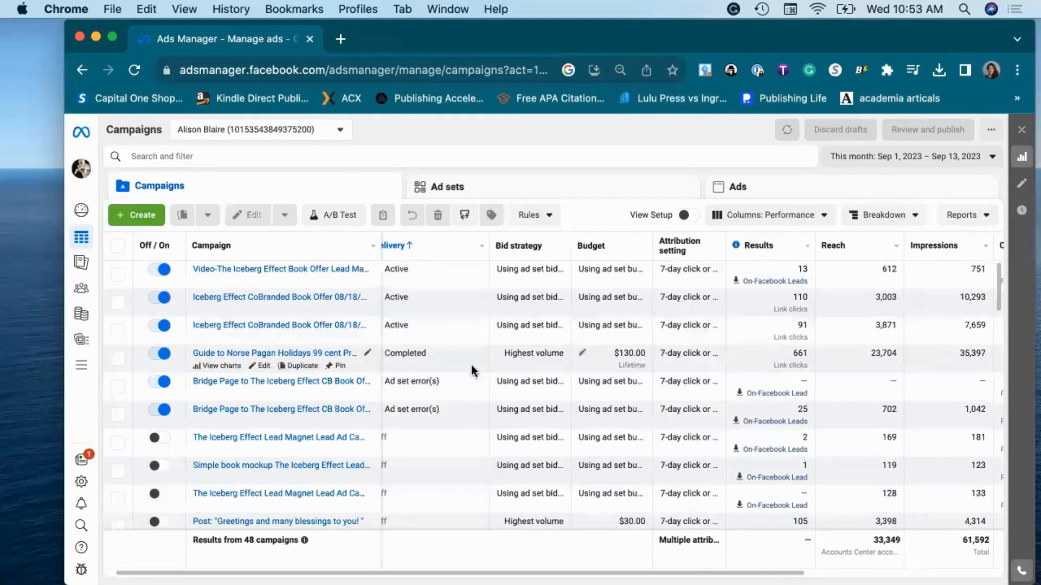
{"action": "scroll", "coordinate": [697, 337], "scroll_direction": "right", "scroll_amount": 5}
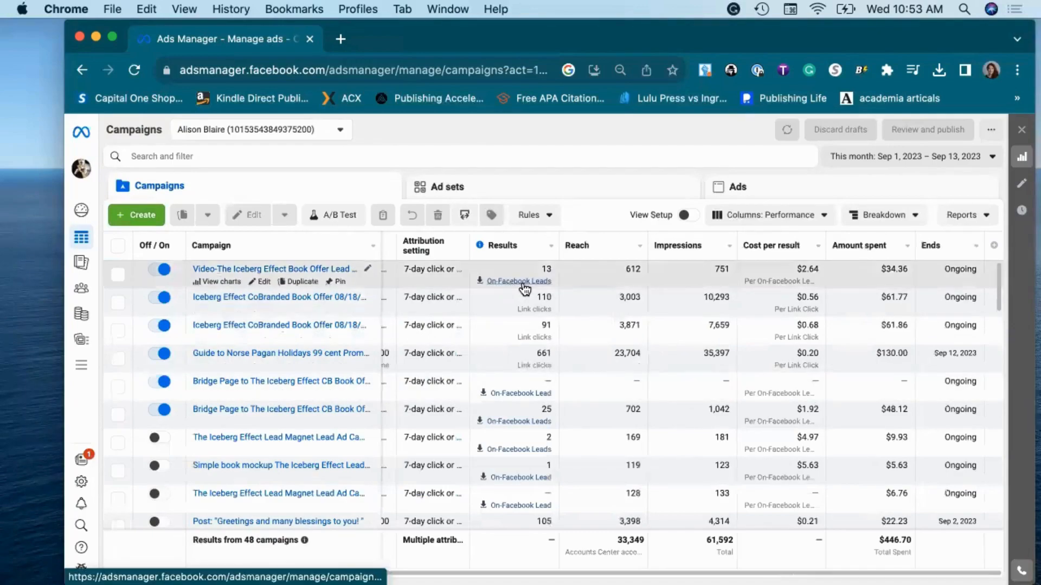
Break down the campaign performance table by day.
{"action": "left_click", "coordinate": [872, 216]}
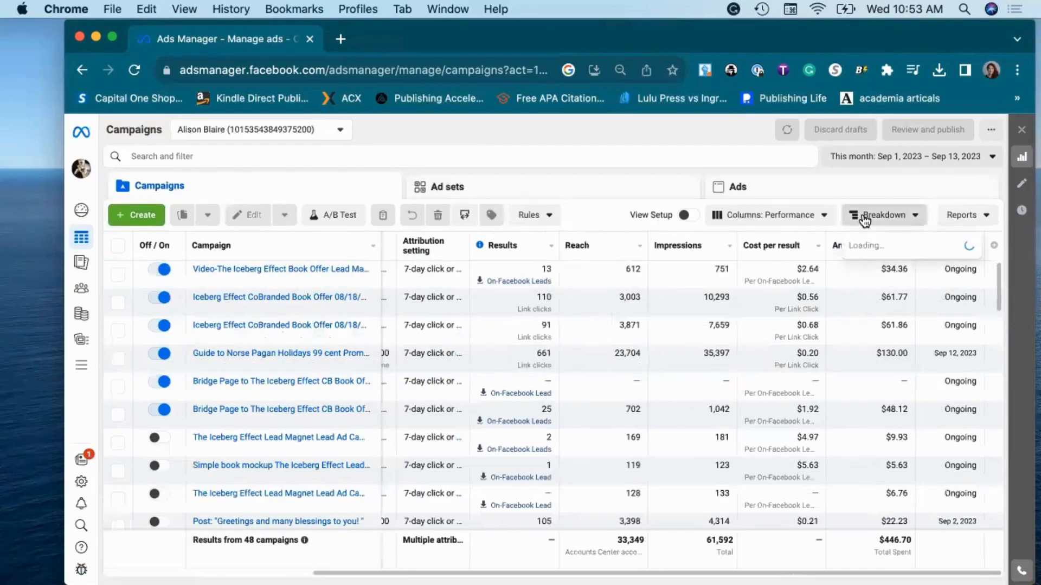
{"action": "left_click", "coordinate": [855, 303]}
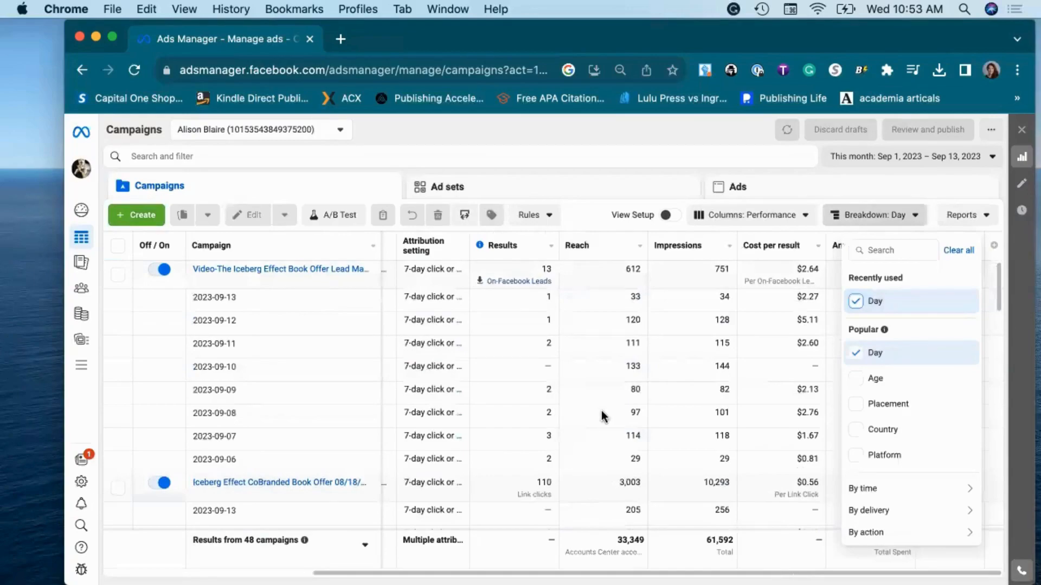
{"action": "mouse_move", "coordinate": [770, 251]}
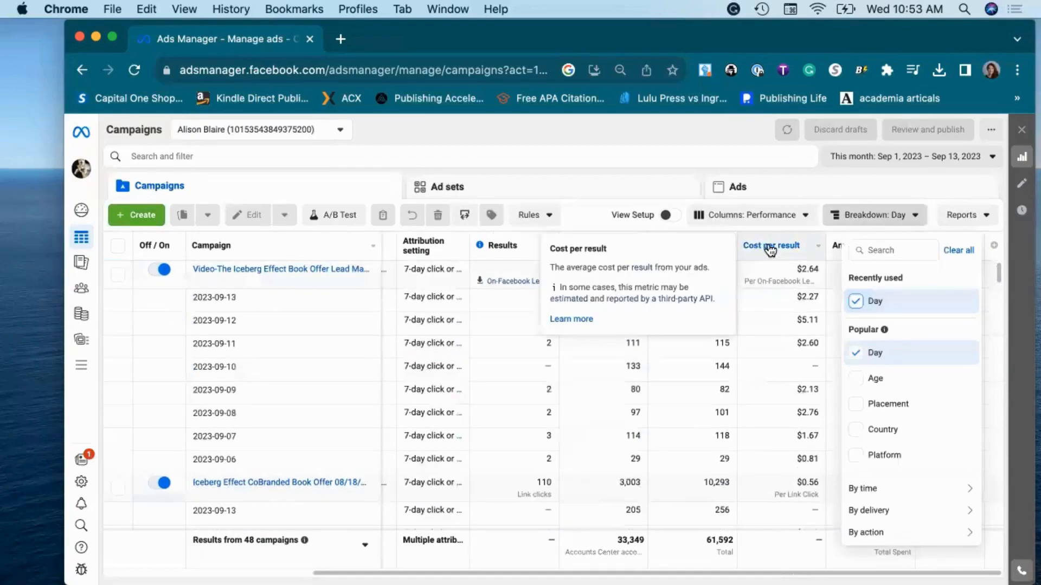
Customize the campaign table's columns by adding the Link clicks metric from the Clicks group.
{"action": "left_click", "coordinate": [992, 258]}
{"action": "left_click", "coordinate": [995, 246]}
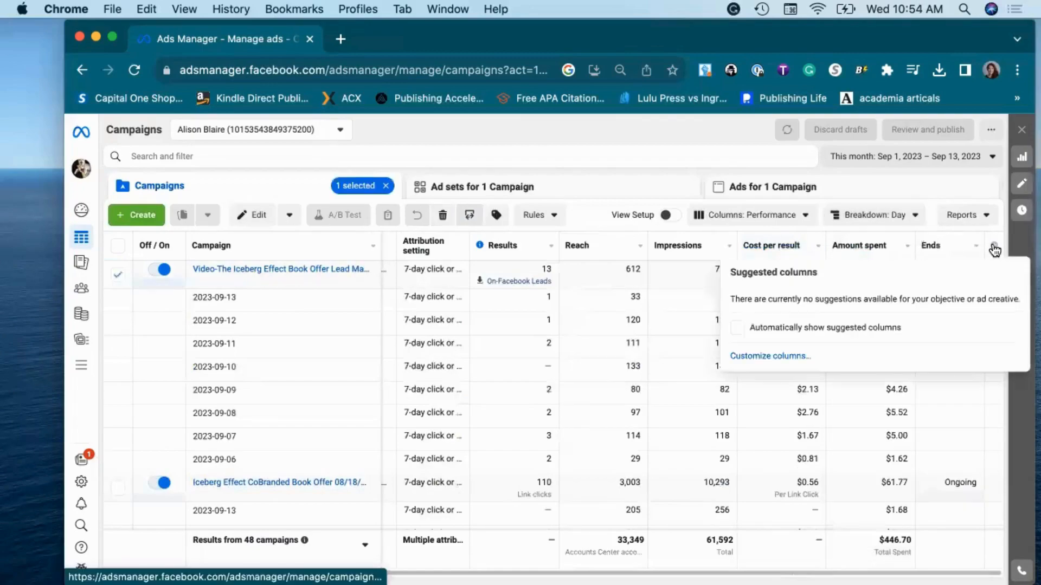
{"action": "left_click", "coordinate": [765, 356]}
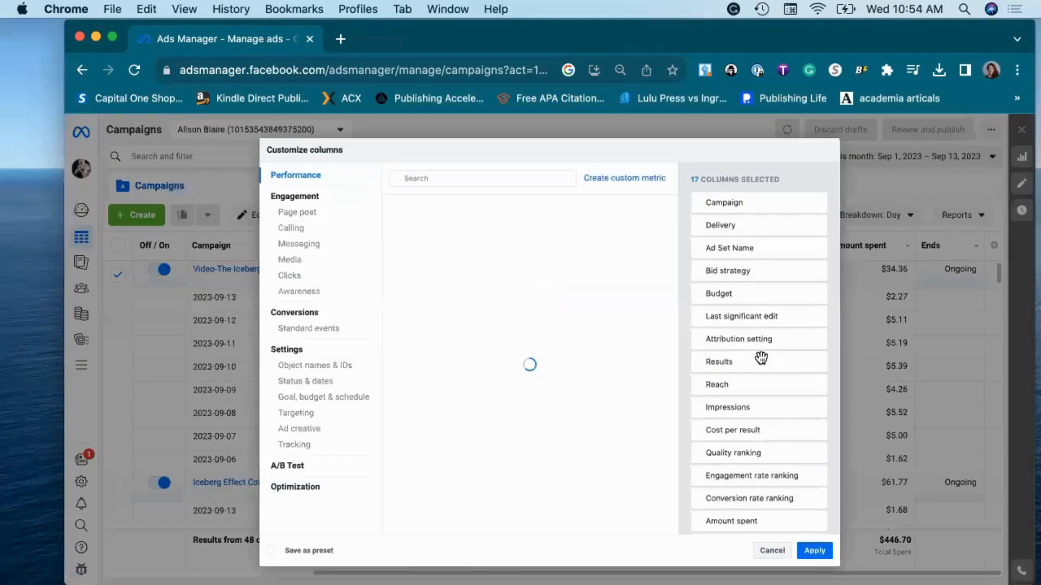
{"action": "left_click", "coordinate": [290, 276]}
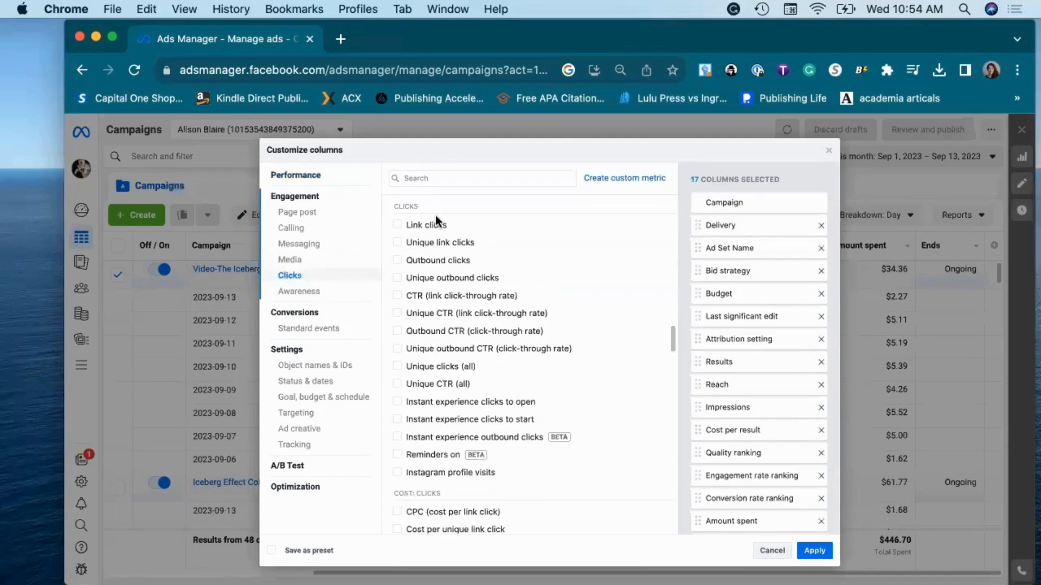
{"action": "left_click", "coordinate": [398, 227]}
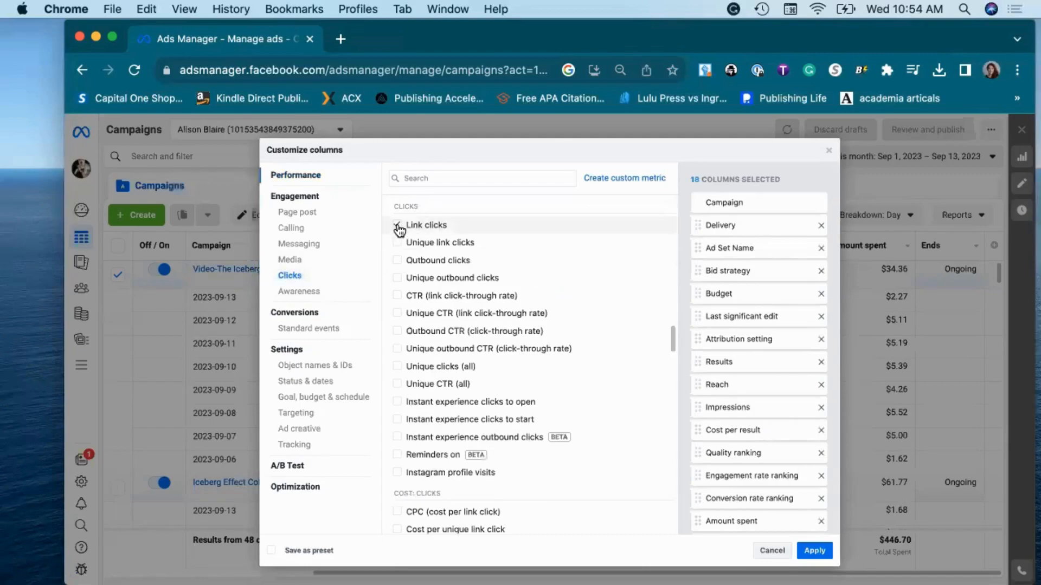
{"action": "left_click", "coordinate": [815, 551]}
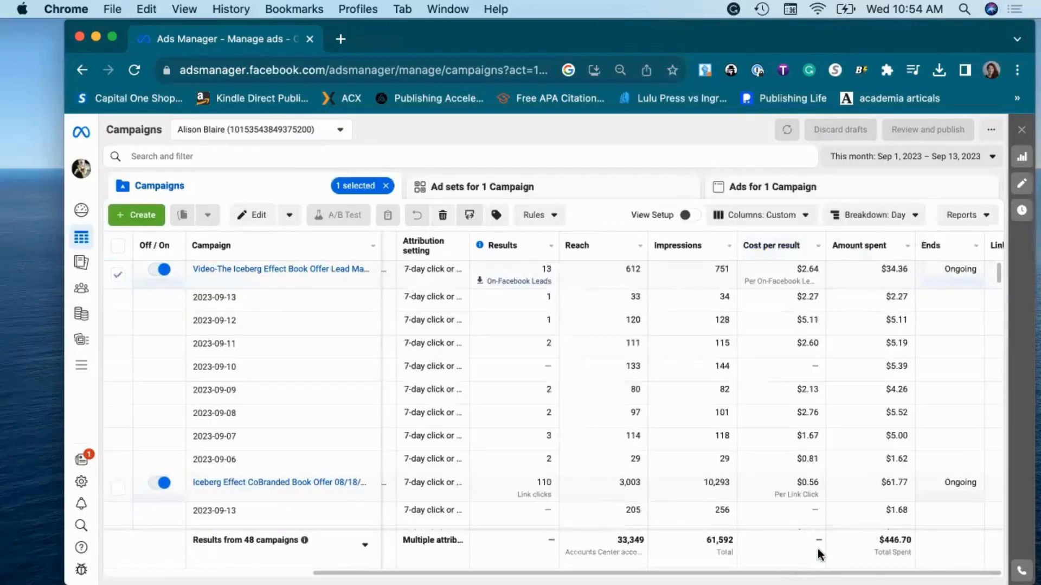
{"action": "scroll", "coordinate": [726, 347], "scroll_direction": "right", "scroll_amount": 3}
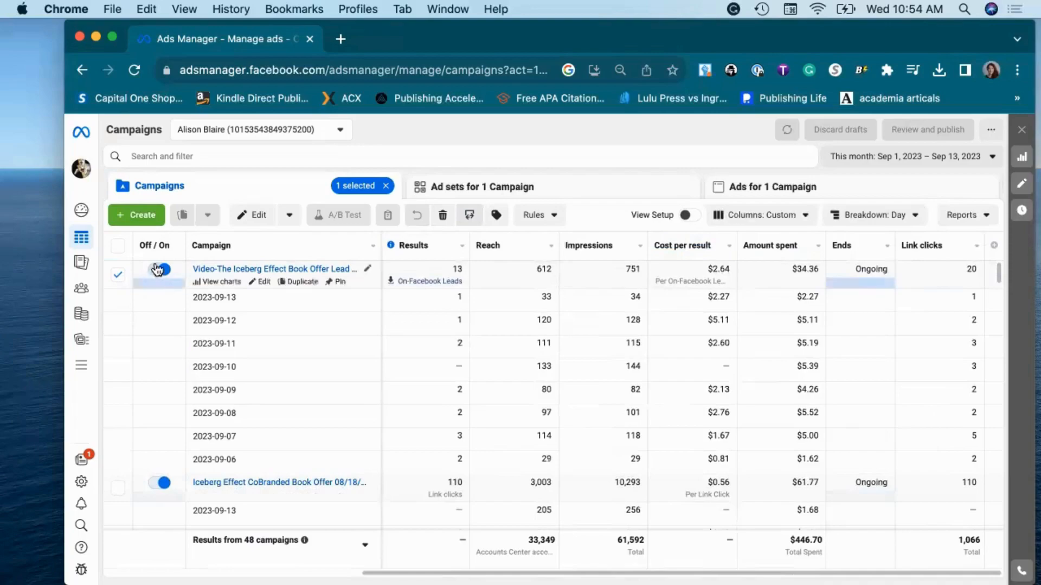
{"action": "scroll", "coordinate": [277, 282], "scroll_direction": "left", "scroll_amount": 1}
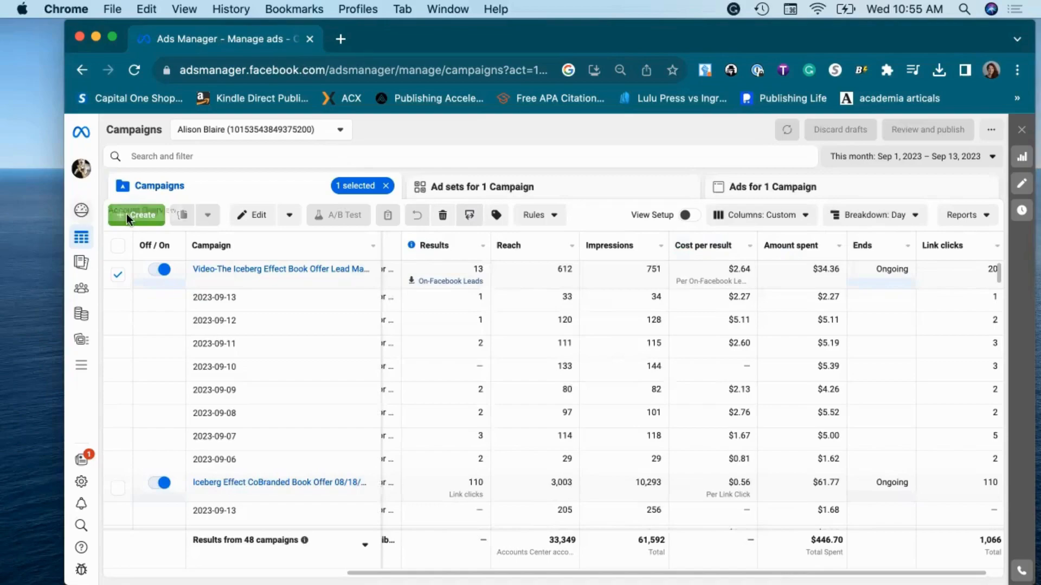
Create a new auction campaign with the Leads objective, using the Tailored leads campaign setup.
{"action": "left_click", "coordinate": [149, 220]}
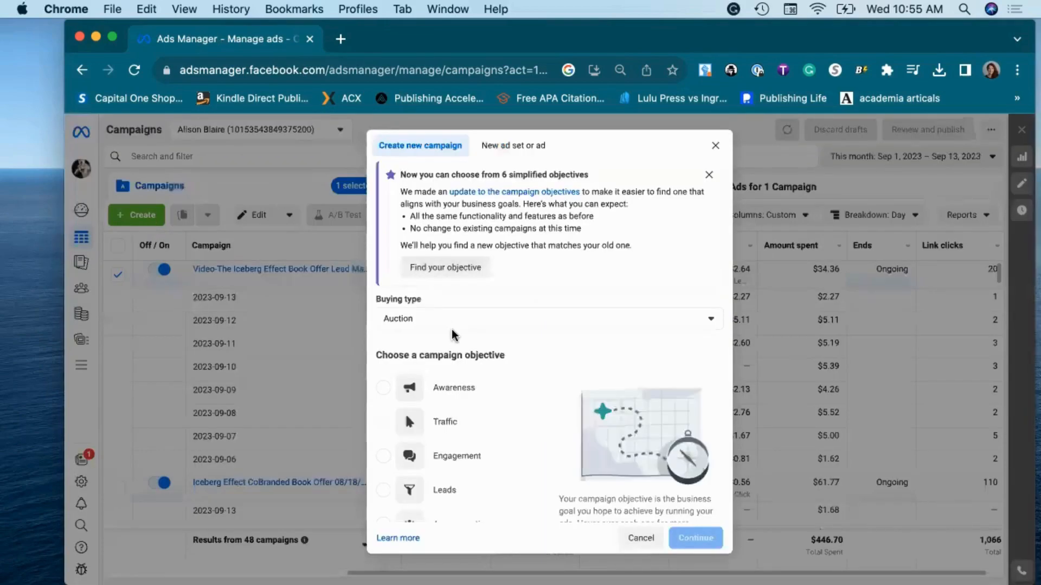
{"action": "scroll", "coordinate": [488, 461], "scroll_direction": "down", "scroll_amount": 3}
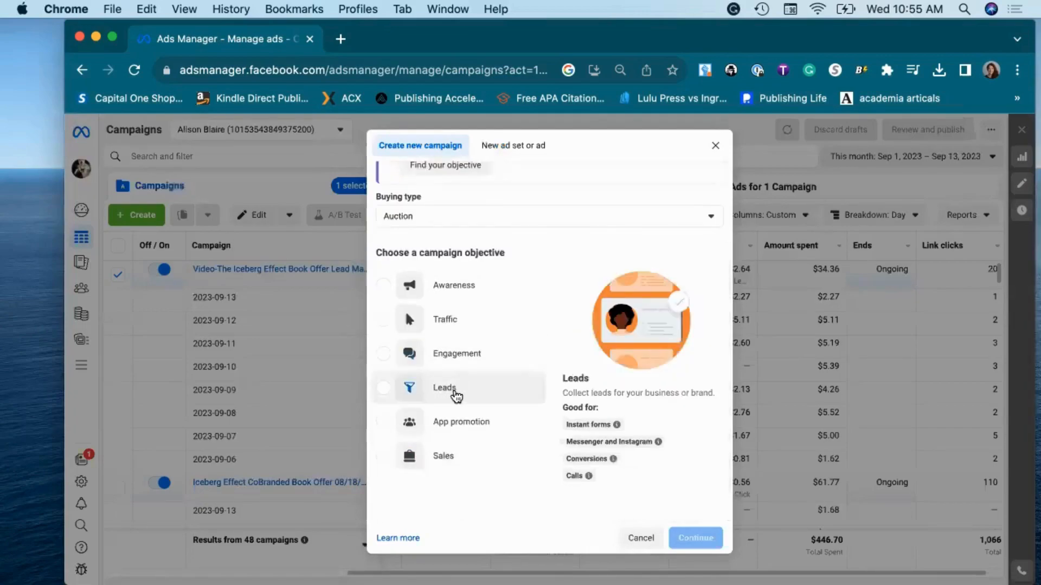
{"action": "scroll", "coordinate": [448, 281], "scroll_direction": "down", "scroll_amount": 1}
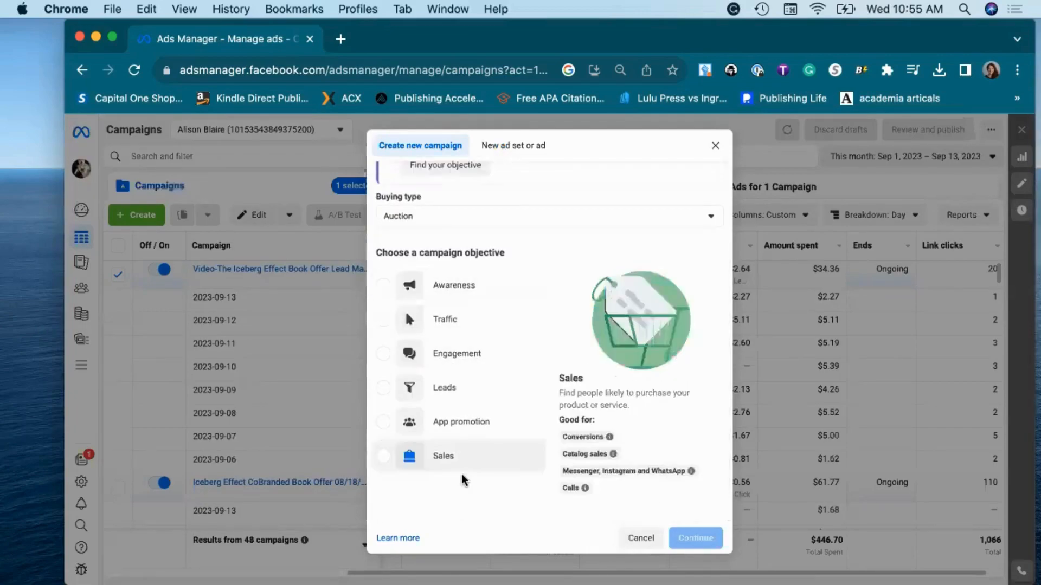
{"action": "left_click", "coordinate": [383, 388]}
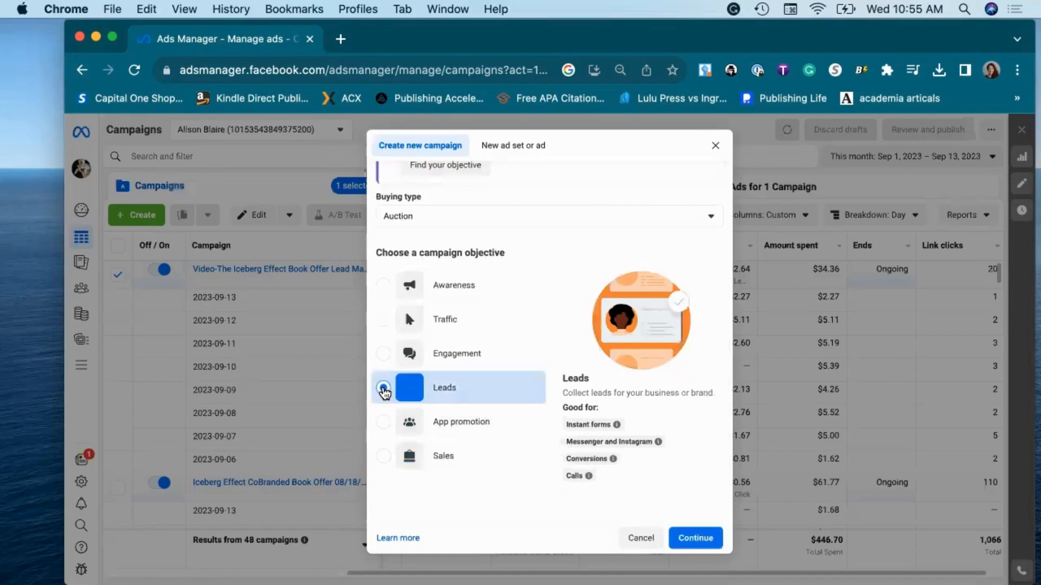
{"action": "scroll", "coordinate": [446, 367], "scroll_direction": "up", "scroll_amount": 3}
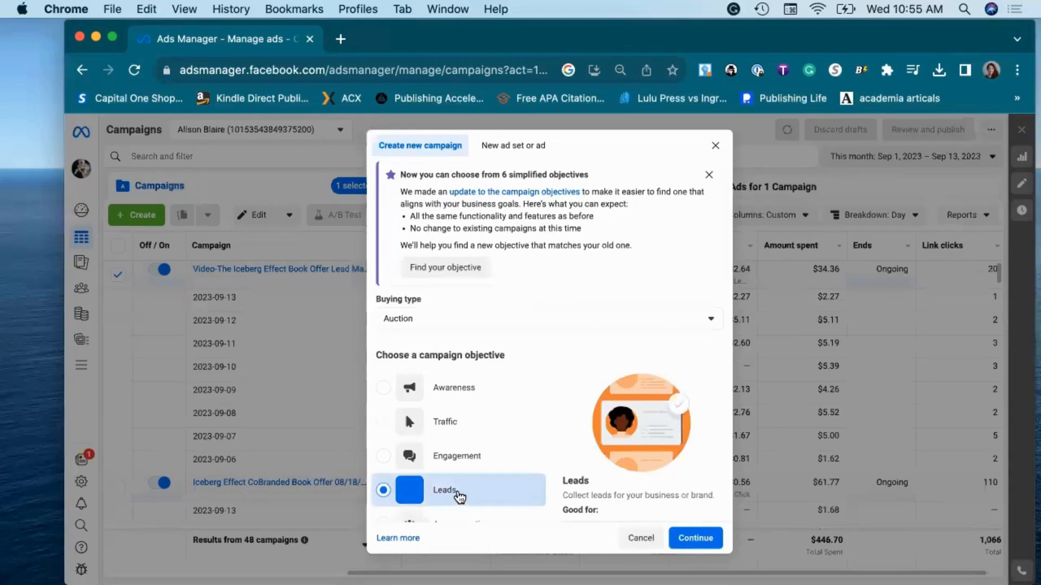
{"action": "scroll", "coordinate": [458, 496], "scroll_direction": "down", "scroll_amount": 1}
{"action": "scroll", "coordinate": [460, 497], "scroll_direction": "down", "scroll_amount": 2}
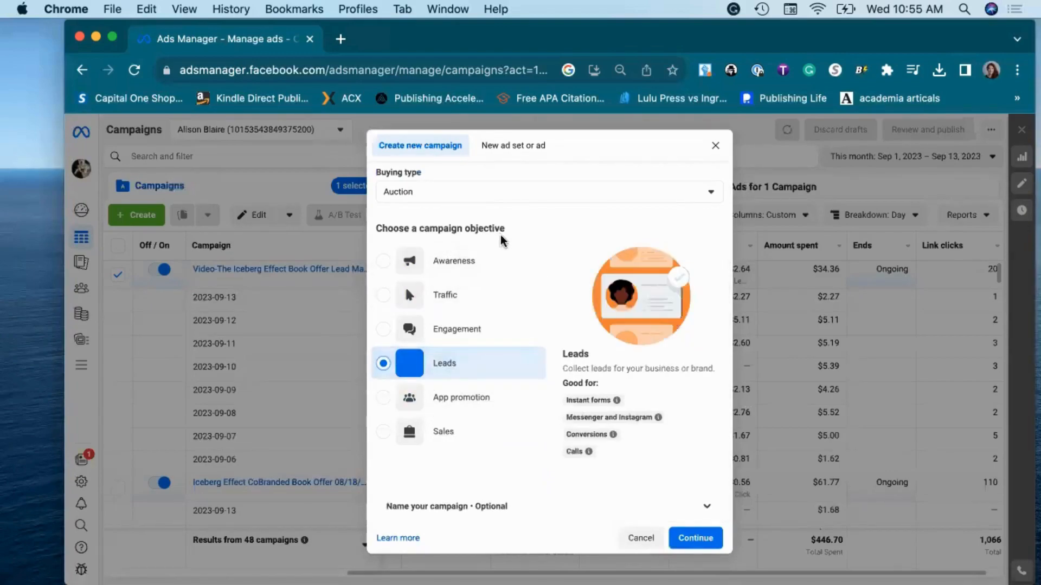
{"action": "left_click", "coordinate": [695, 538]}
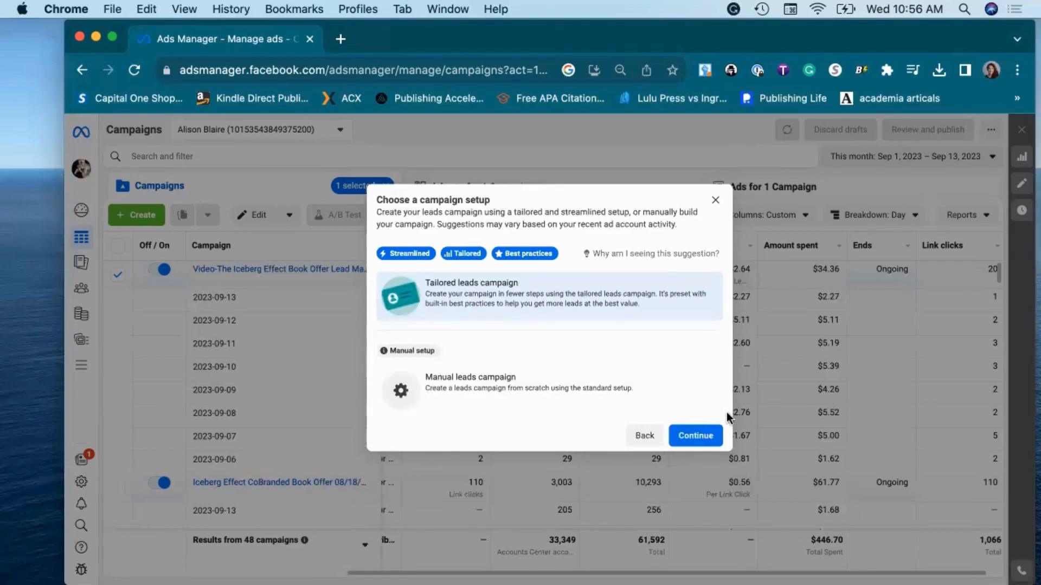
{"action": "left_click", "coordinate": [700, 438]}
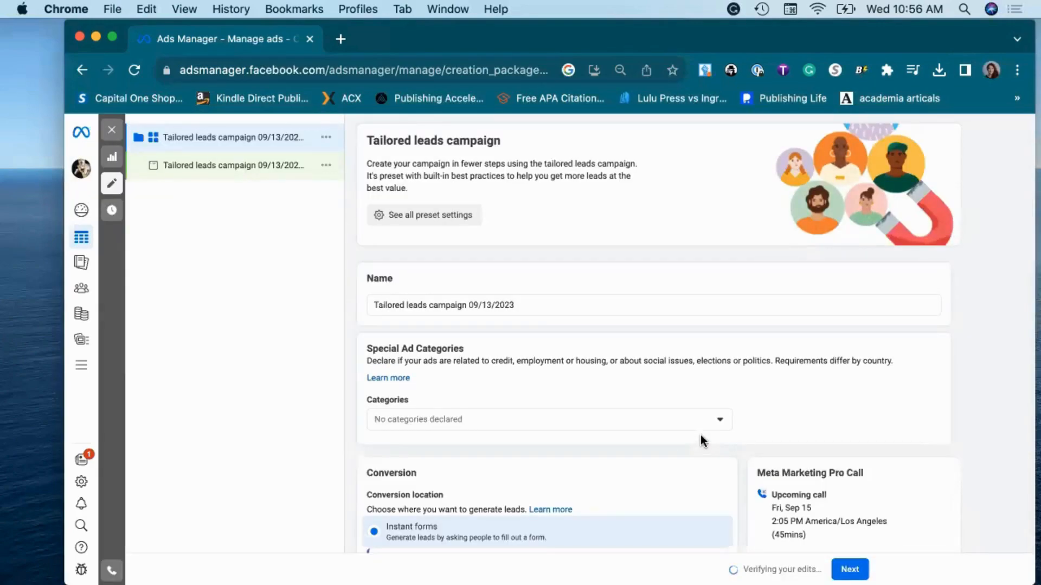
Replace the default campaign name with "Bridge Page Opt In".
{"action": "left_click_drag", "start_coordinate": [521, 304], "coordinate": [372, 303]}
{"action": "key", "text": "BackSpace"}
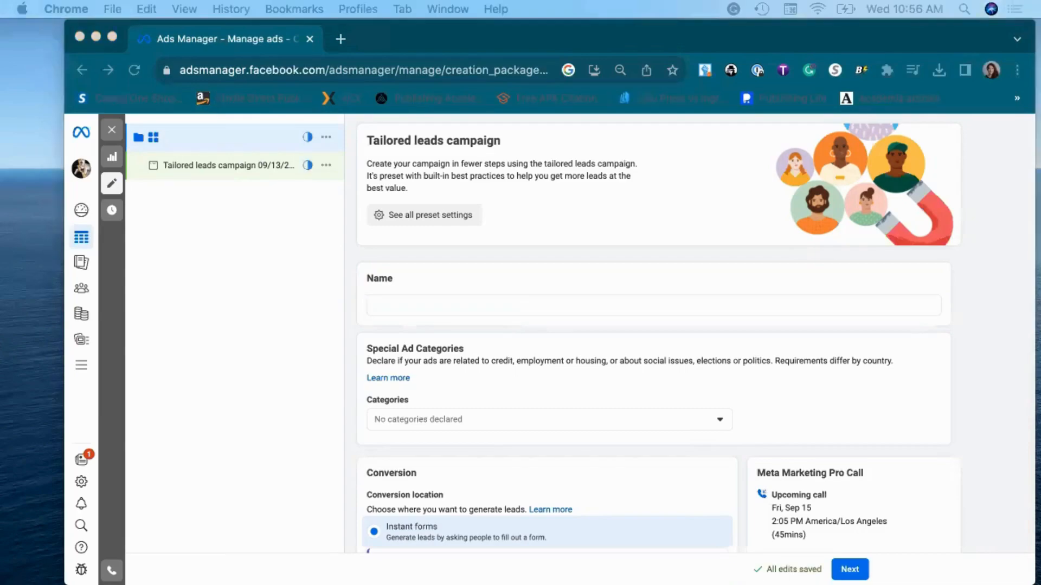
{"action": "left_click", "coordinate": [411, 305]}
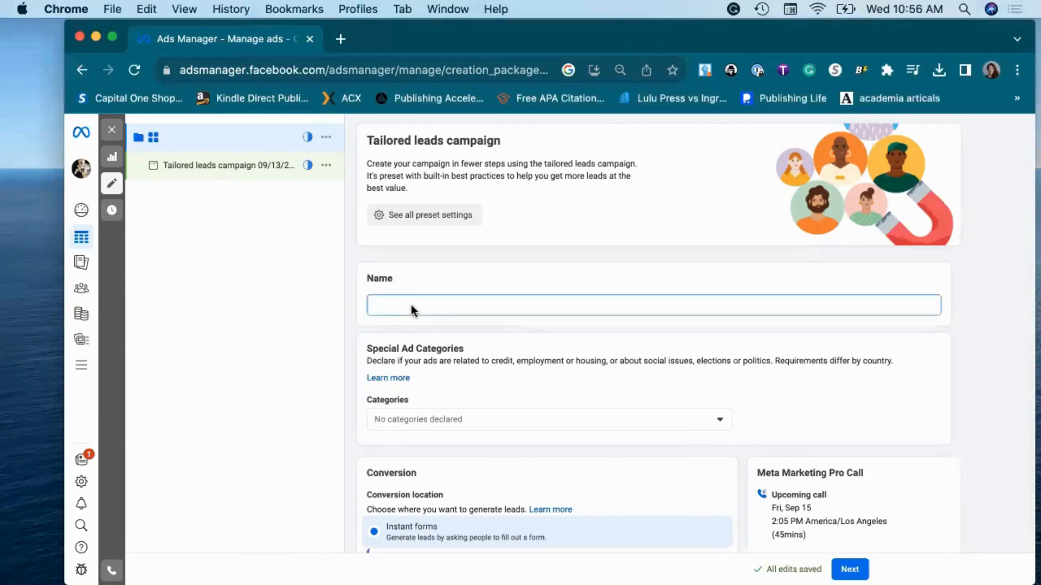
{"action": "type", "text": "B"}
{"action": "key", "text": "BackSpace"}
{"action": "type", "text": "Bridge P"}
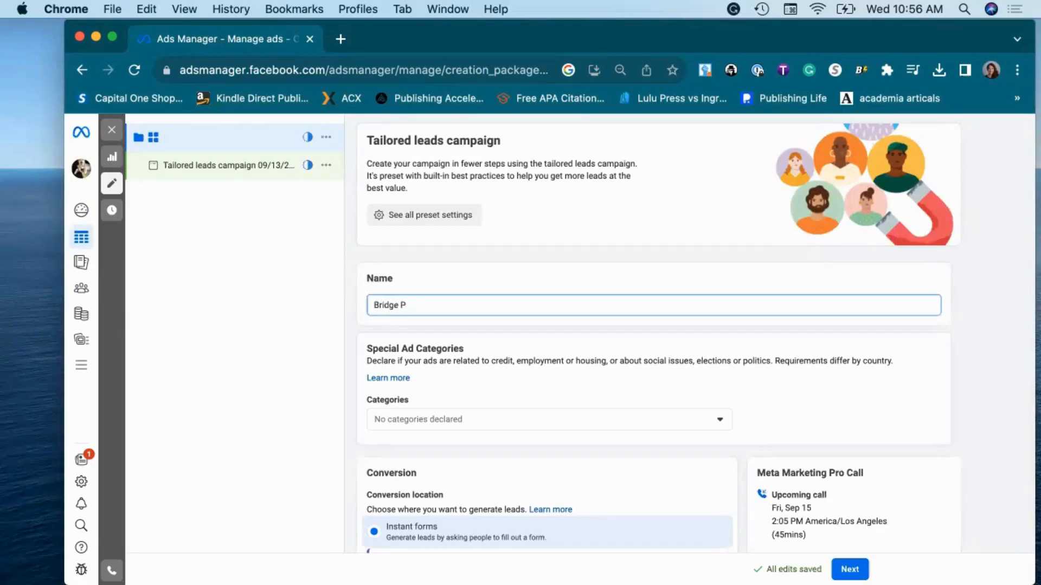
{"action": "type", "text": "age Opt In"}
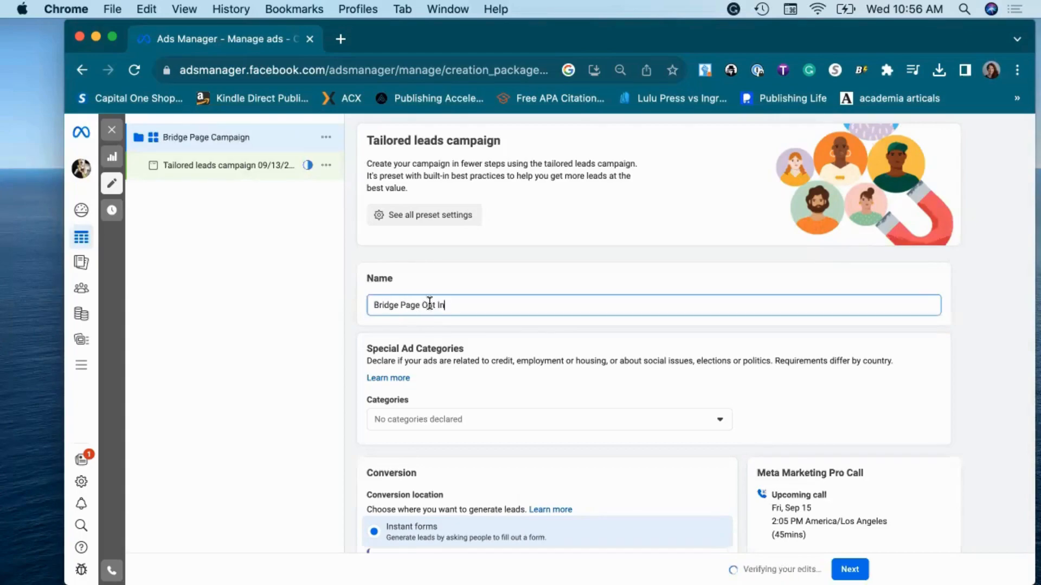
Change the campaign name to "Opt In Page Ad - Bridge - Book Offer".
{"action": "left_click_drag", "start_coordinate": [375, 305], "coordinate": [422, 305]}
{"action": "key", "text": "BackSpace"}
{"action": "key", "text": "End"}
{"action": "type", "text": "Page Ad"}
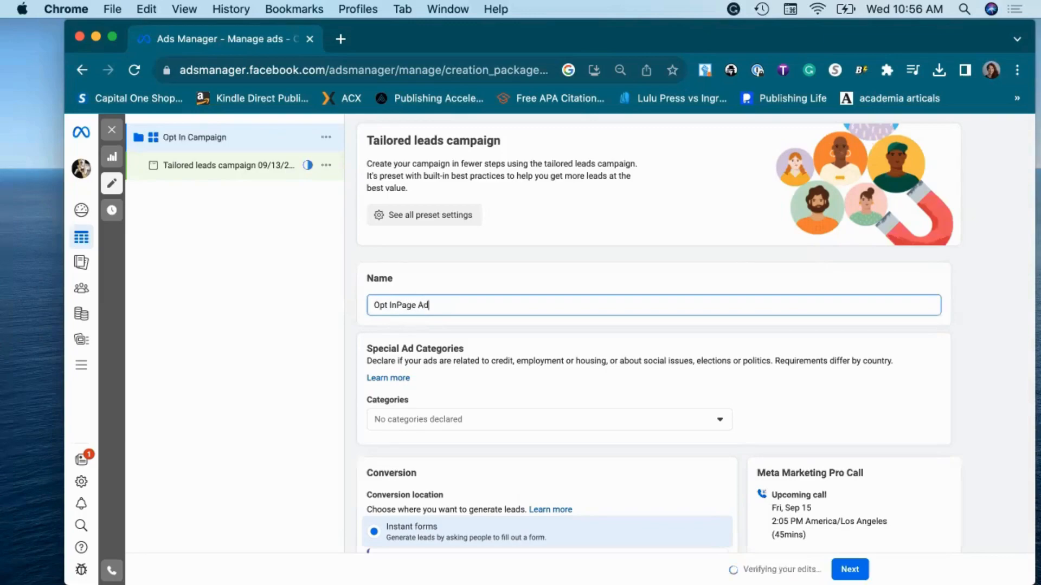
{"action": "type", "text": " - Bridge "}
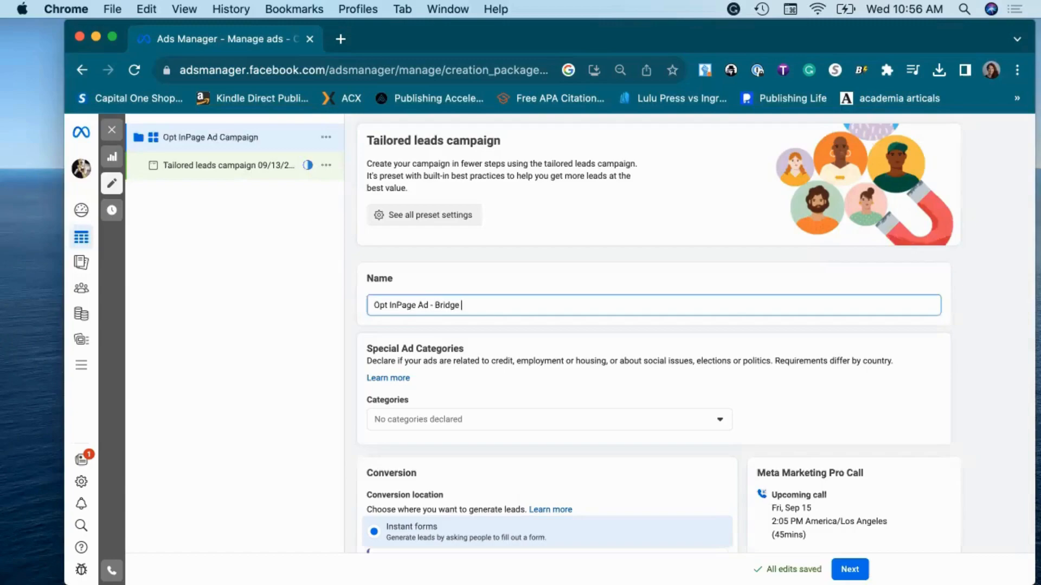
{"action": "type", "text": "- Book Offer"}
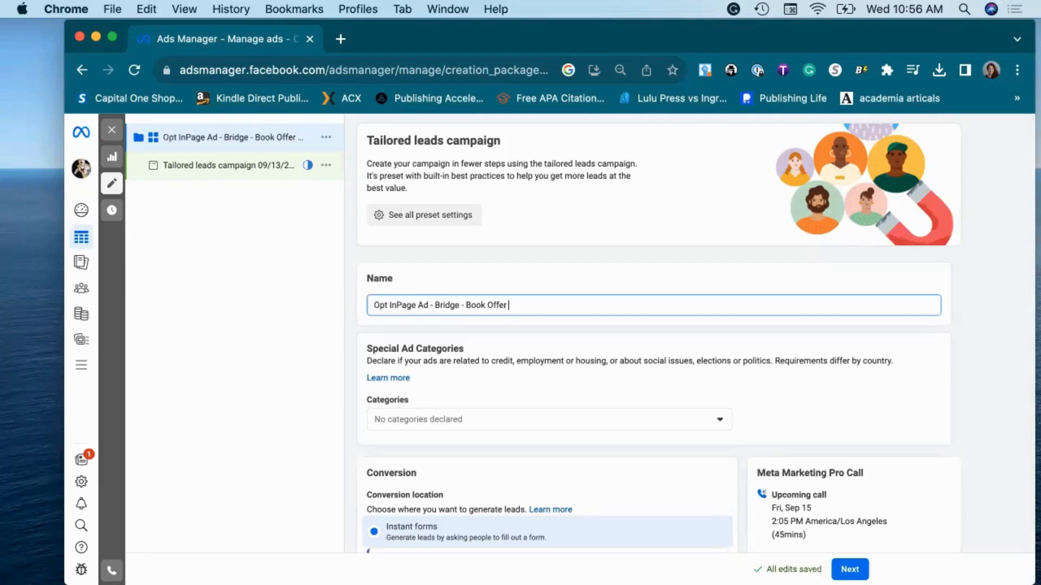
{"action": "left_click", "coordinate": [397, 305]}
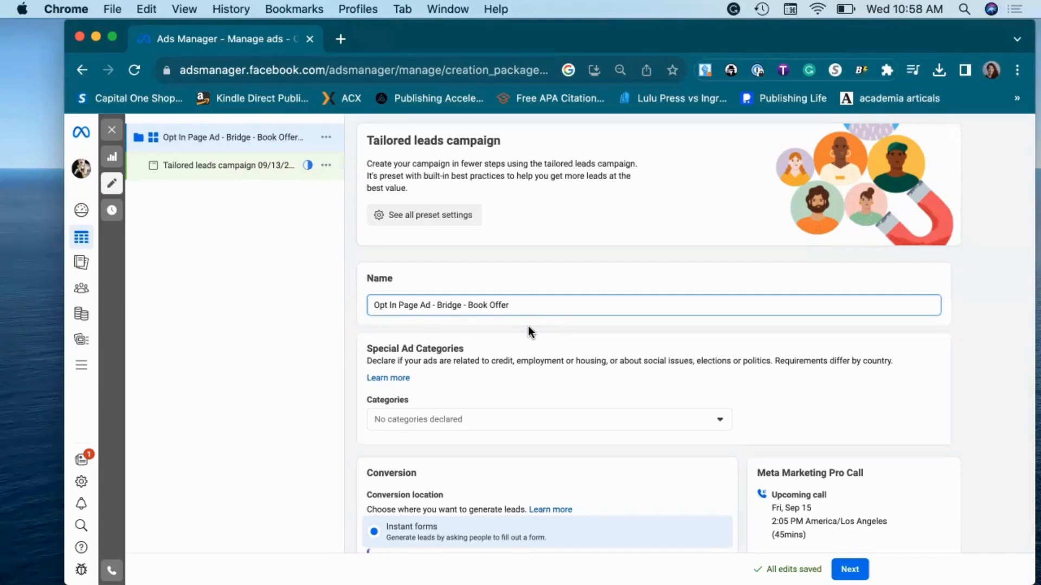
{"action": "scroll", "coordinate": [525, 434], "scroll_direction": "down", "scroll_amount": 5}
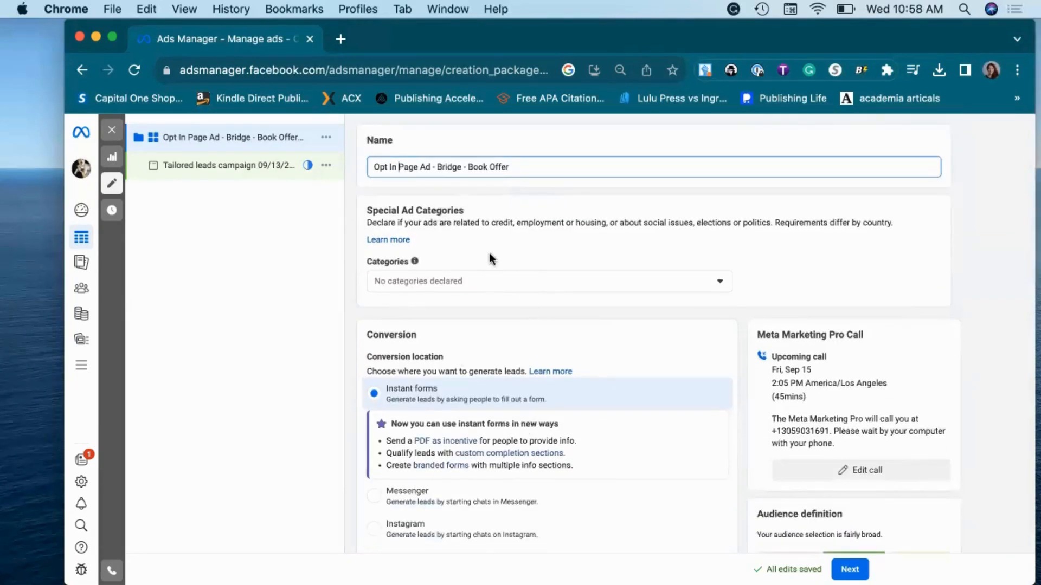
Set the campaign's conversion location to Calls.
{"action": "scroll", "coordinate": [725, 271], "scroll_direction": "down", "scroll_amount": 4}
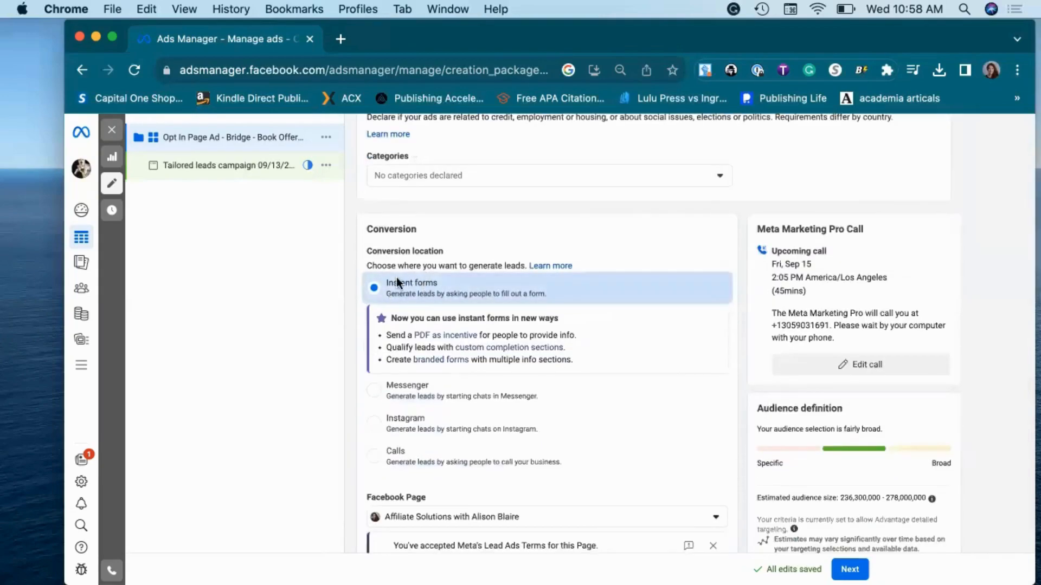
{"action": "scroll", "coordinate": [438, 293], "scroll_direction": "down", "scroll_amount": 8}
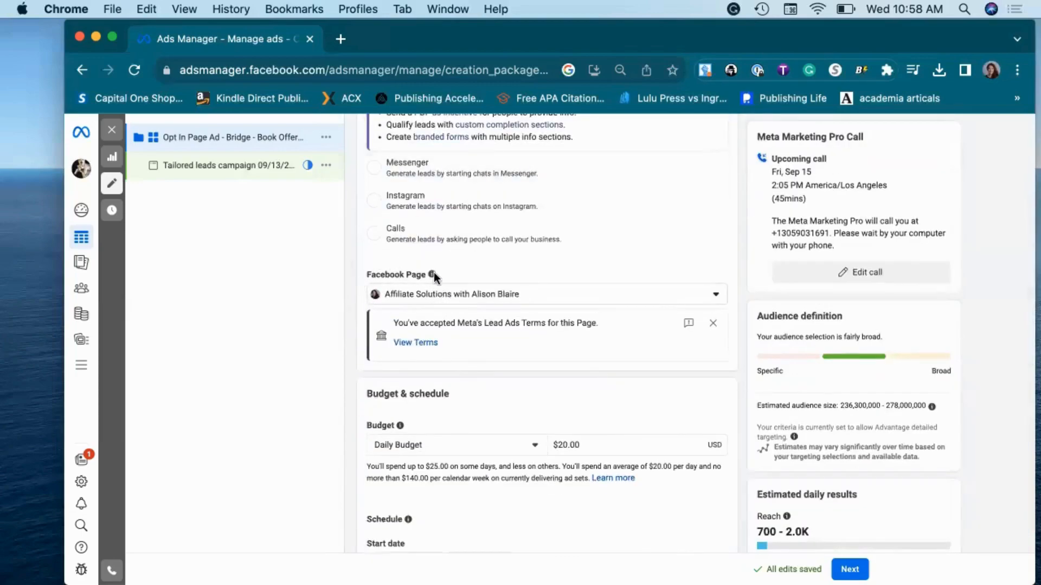
{"action": "left_click", "coordinate": [716, 295]}
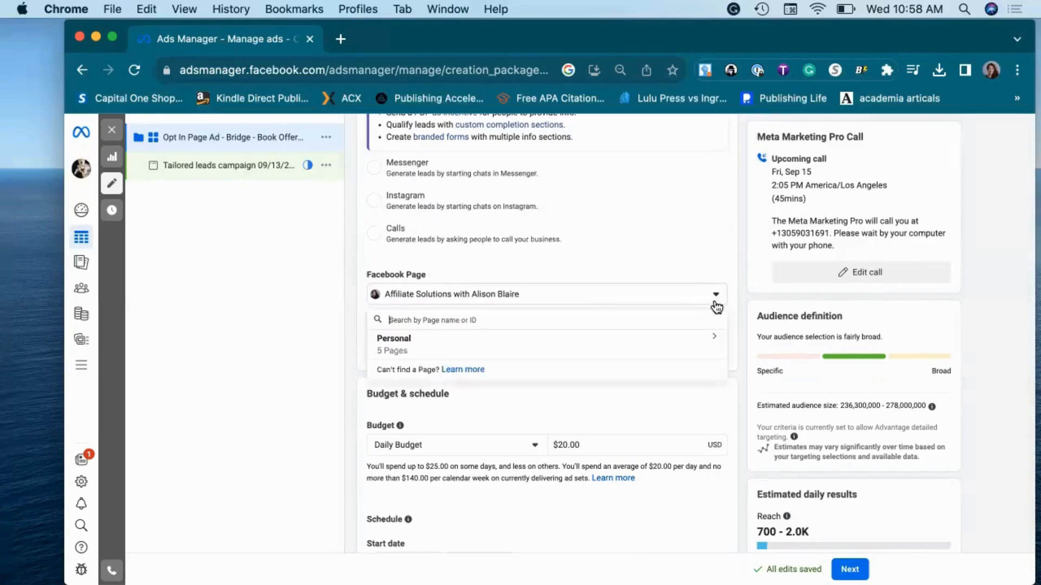
{"action": "left_click", "coordinate": [648, 252]}
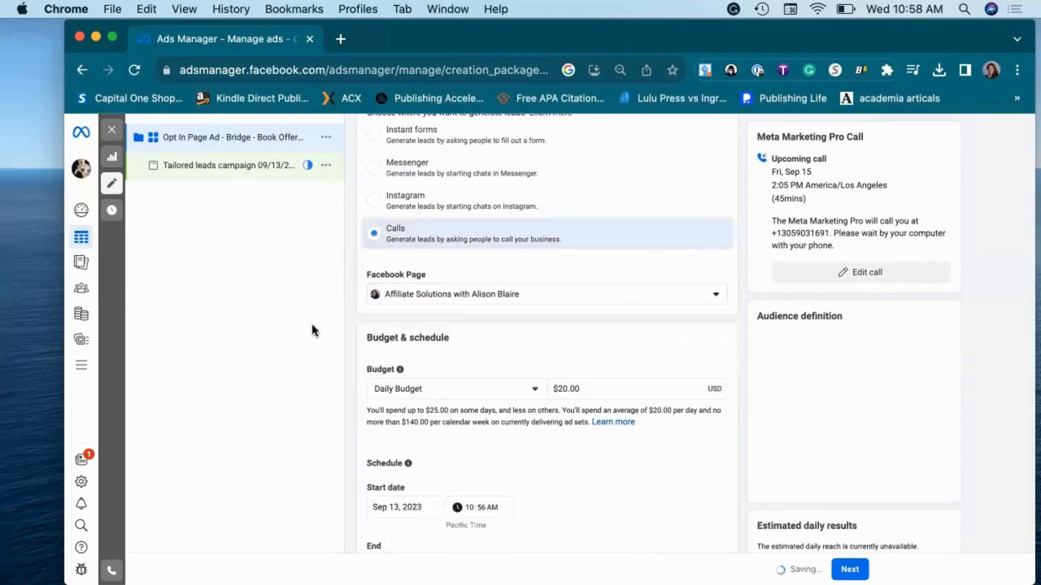
Set the campaign's daily budget to $5.00.
{"action": "scroll", "coordinate": [450, 430], "scroll_direction": "down", "scroll_amount": 2}
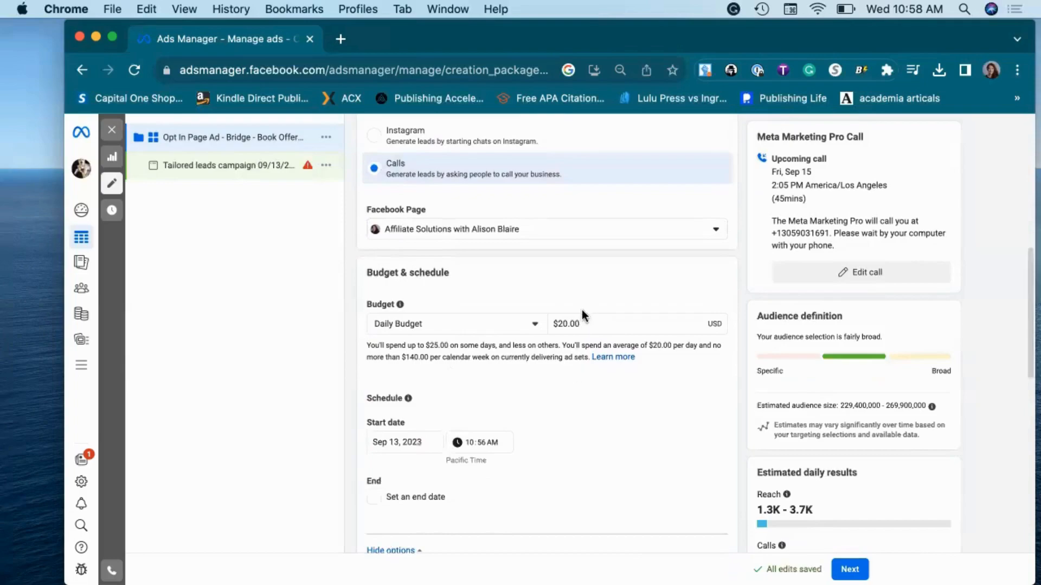
{"action": "left_click", "coordinate": [582, 326]}
{"action": "key", "text": "super+a"}
{"action": "type", "text": "5.00"}
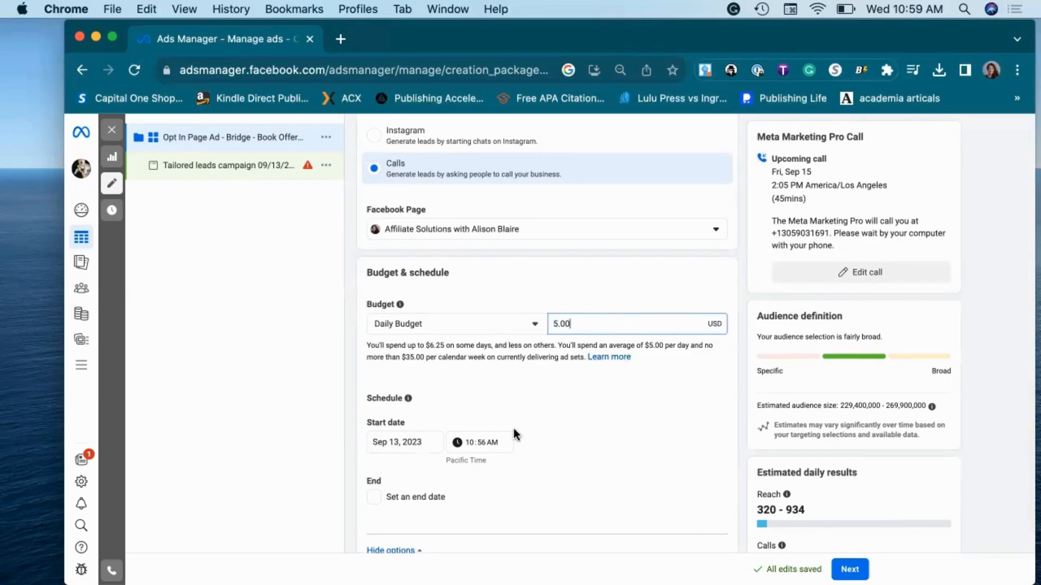
Add the countries United Kingdom and Australia to the new audience's included locations.
{"action": "scroll", "coordinate": [515, 434], "scroll_direction": "down", "scroll_amount": 3}
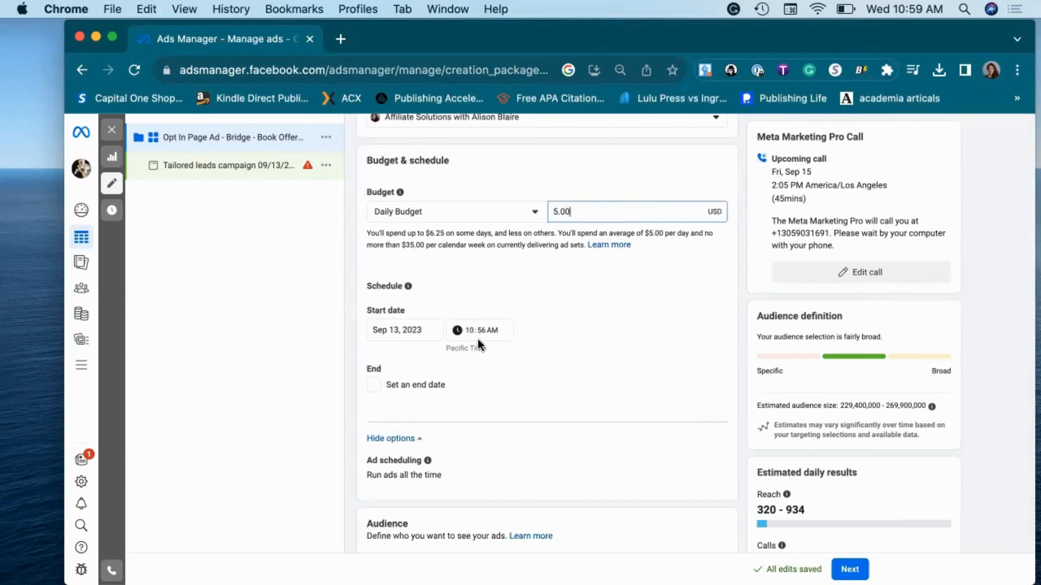
{"action": "scroll", "coordinate": [493, 414], "scroll_direction": "down", "scroll_amount": 3}
{"action": "scroll", "coordinate": [494, 414], "scroll_direction": "down", "scroll_amount": 1}
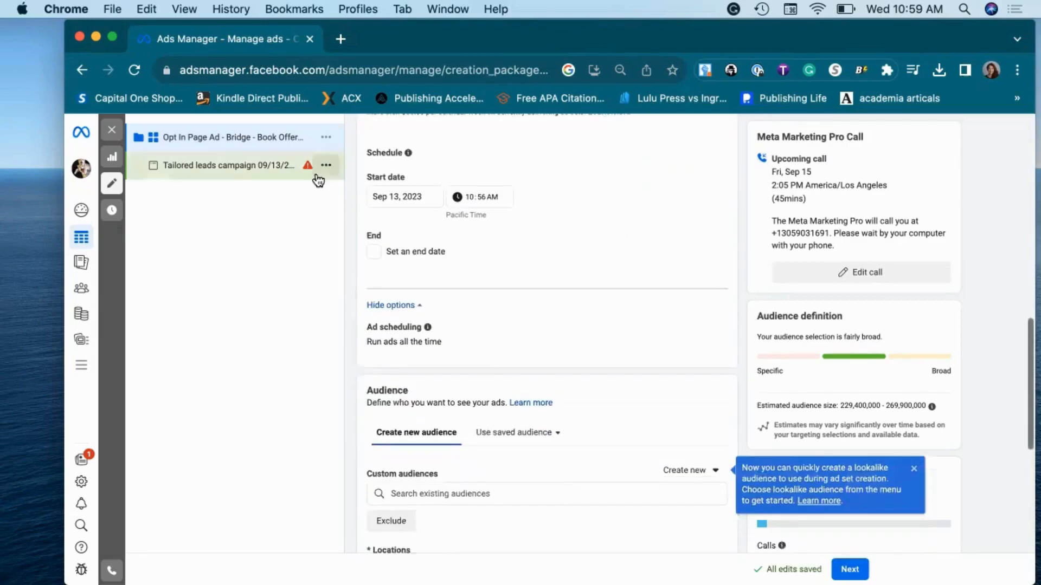
{"action": "scroll", "coordinate": [568, 412], "scroll_direction": "down", "scroll_amount": 5}
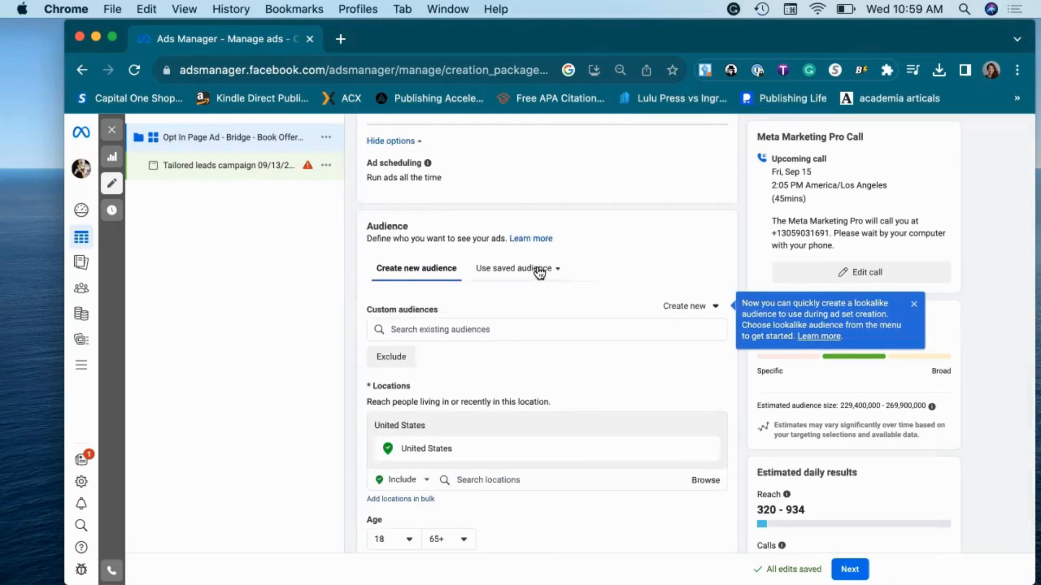
{"action": "scroll", "coordinate": [539, 272], "scroll_direction": "down", "scroll_amount": 2}
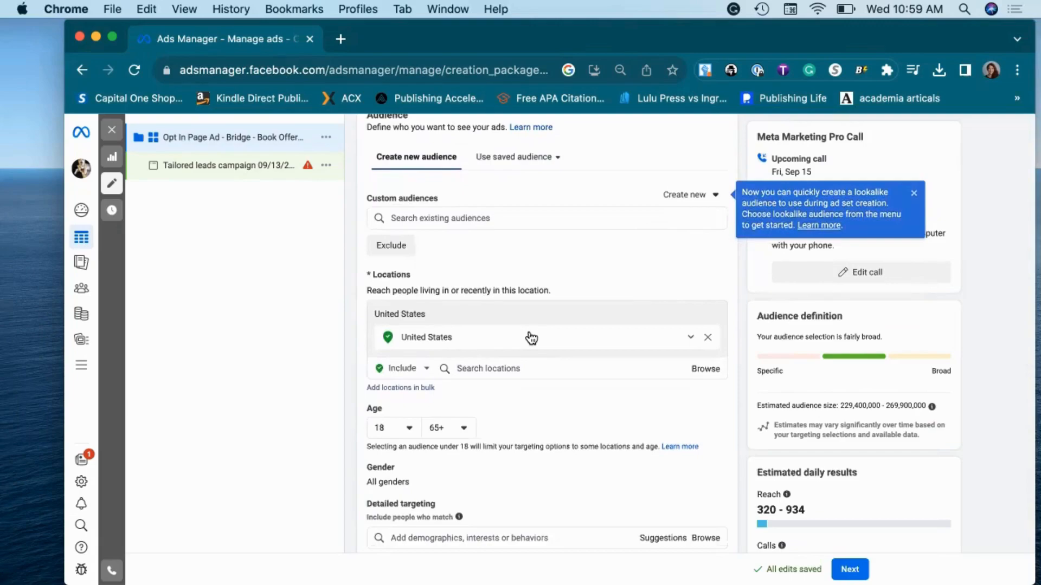
{"action": "left_click", "coordinate": [508, 368]}
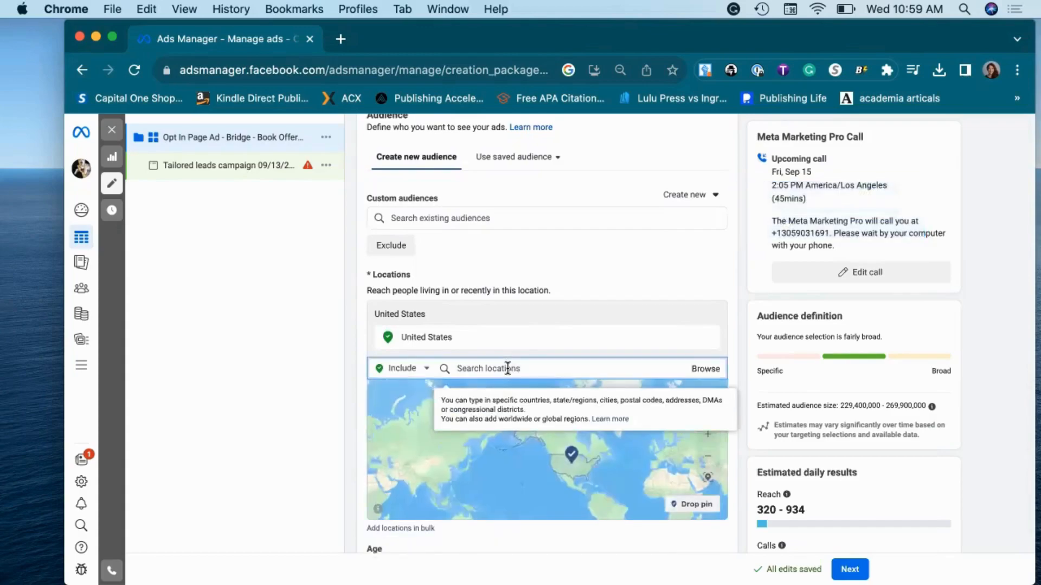
{"action": "type", "text": "Unite"}
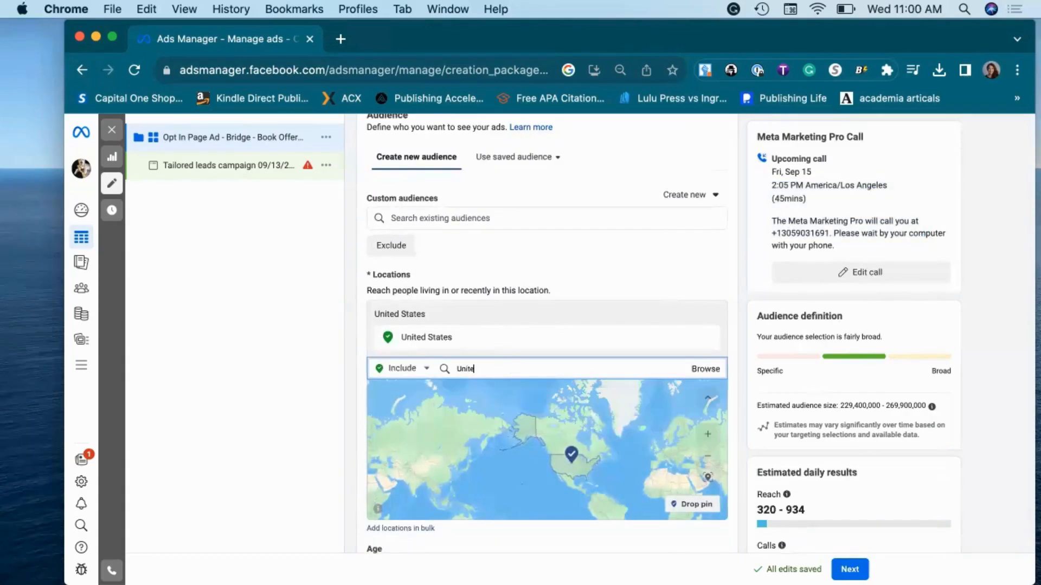
{"action": "type", "text": "d kingdom"}
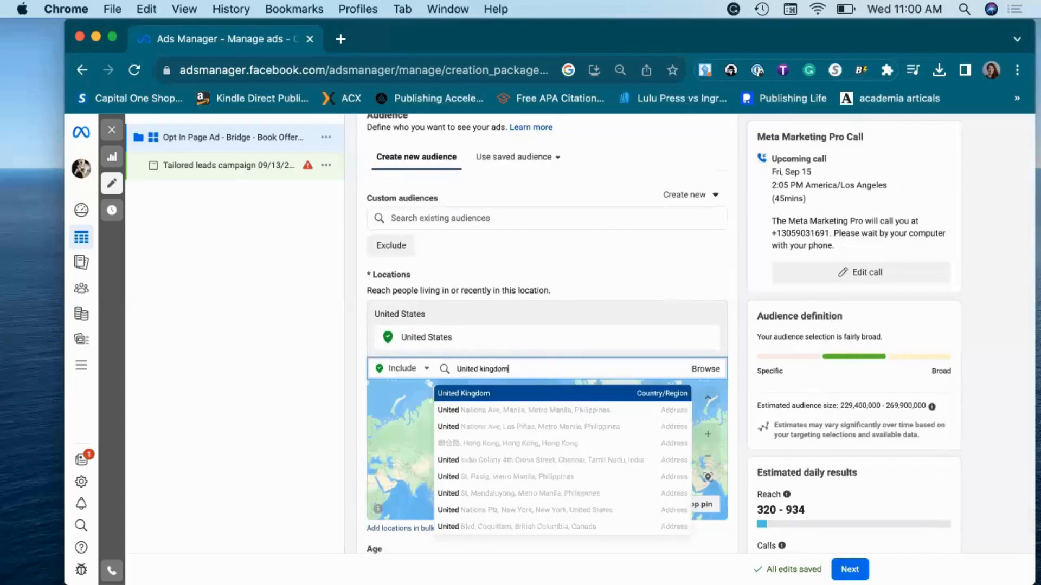
{"action": "left_click", "coordinate": [498, 394]}
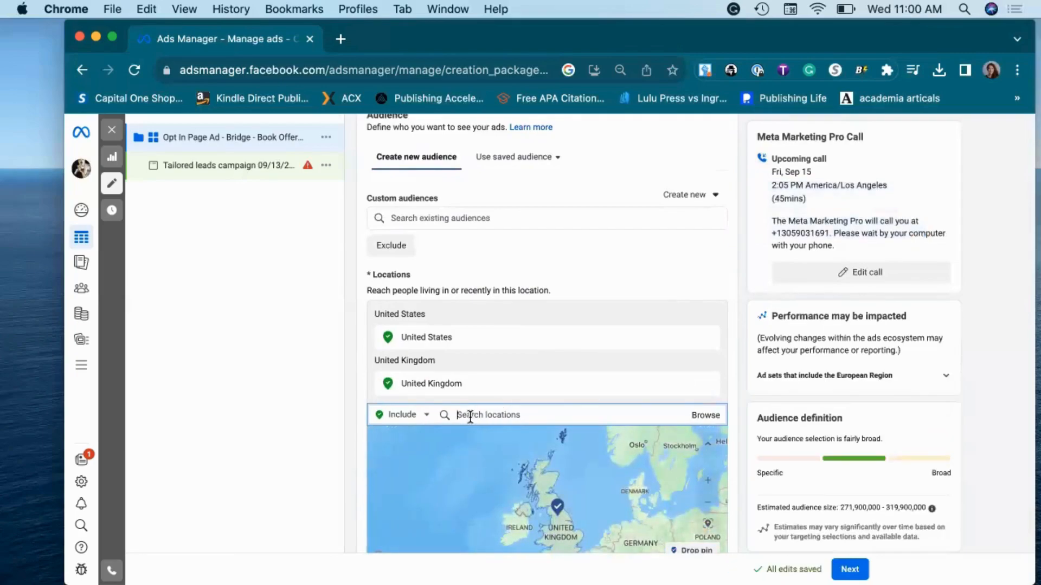
{"action": "type", "text": "Australia"}
{"action": "key", "text": "Return"}
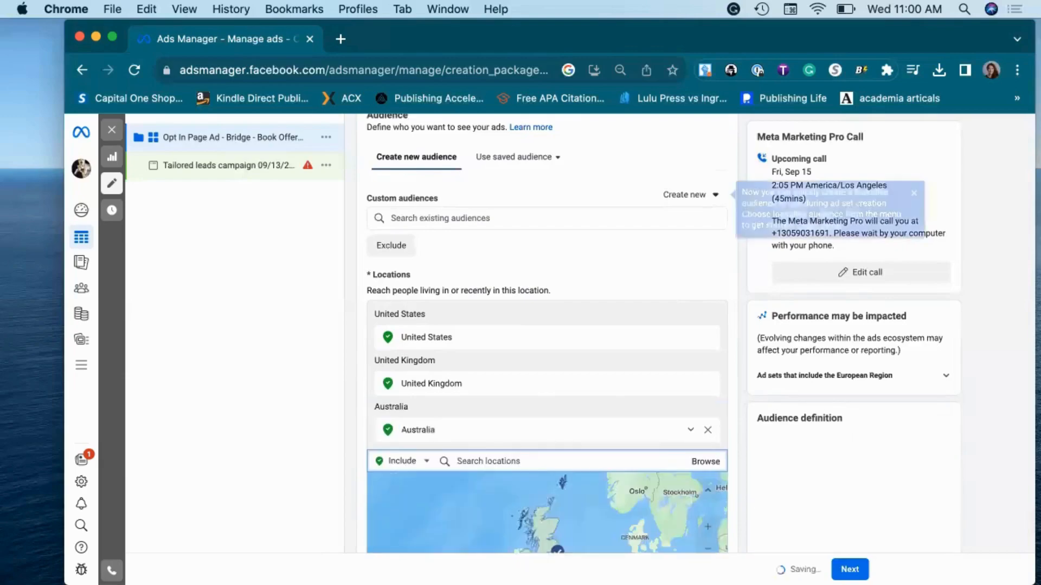
{"action": "type", "text": "New zeland"}
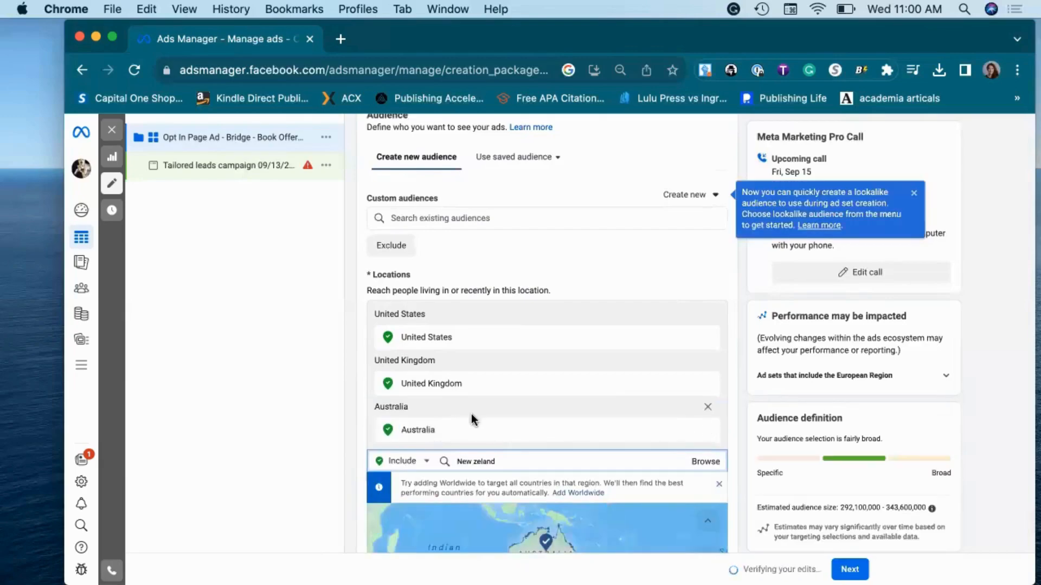
{"action": "scroll", "coordinate": [488, 430], "scroll_direction": "down", "scroll_amount": 3}
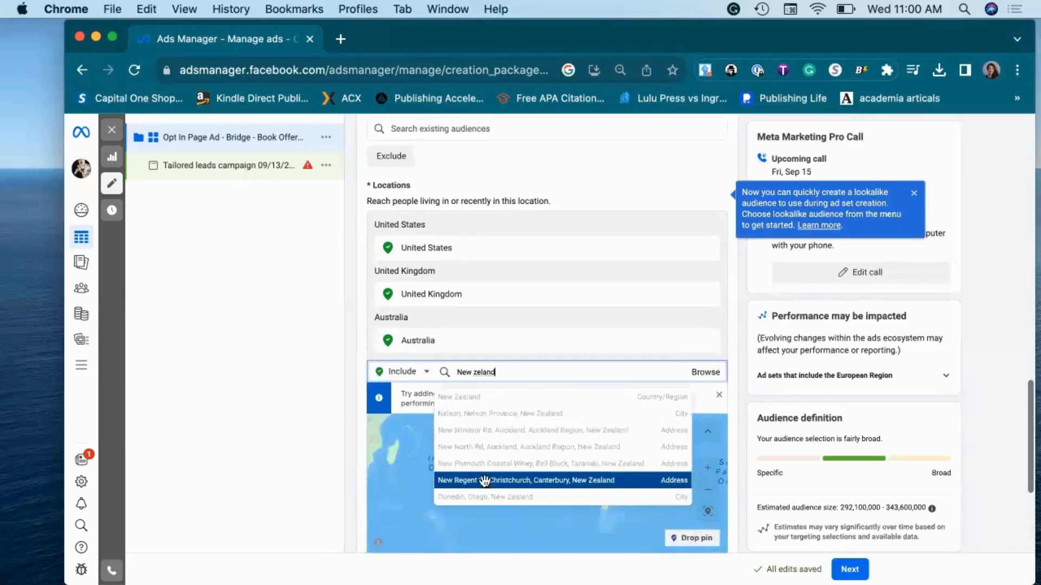
{"action": "left_click", "coordinate": [487, 484]}
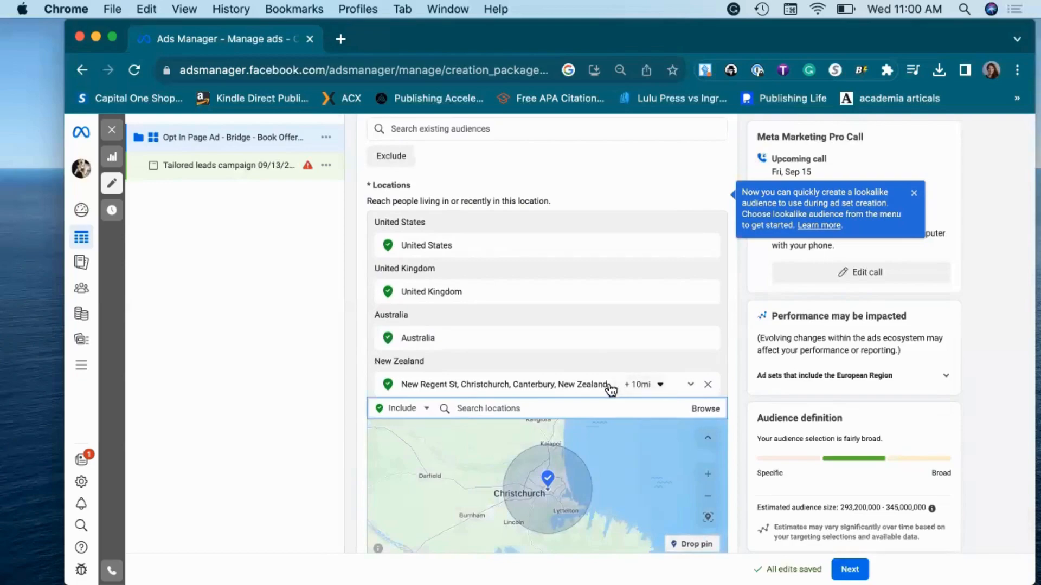
{"action": "left_click", "coordinate": [708, 385]}
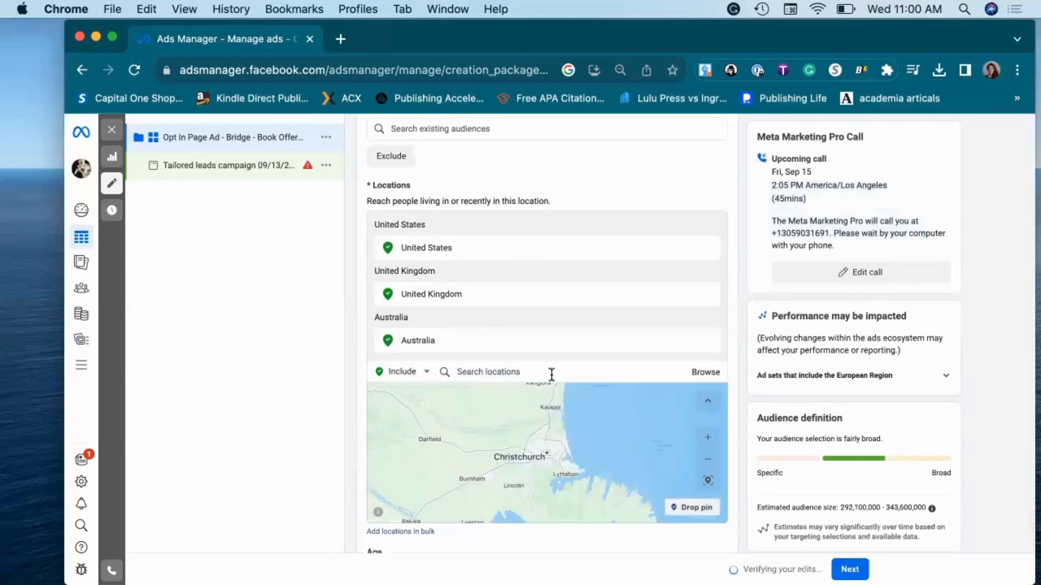
Add the countries New Zealand and Canada to the audience's included locations.
{"action": "left_click", "coordinate": [550, 372]}
{"action": "type", "text": "New Ze"}
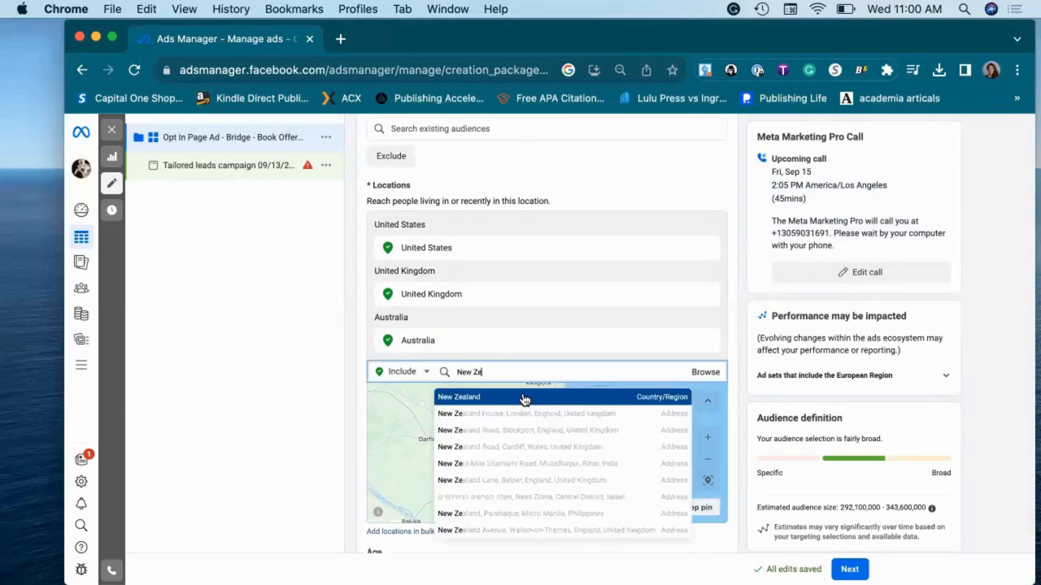
{"action": "left_click", "coordinate": [525, 399]}
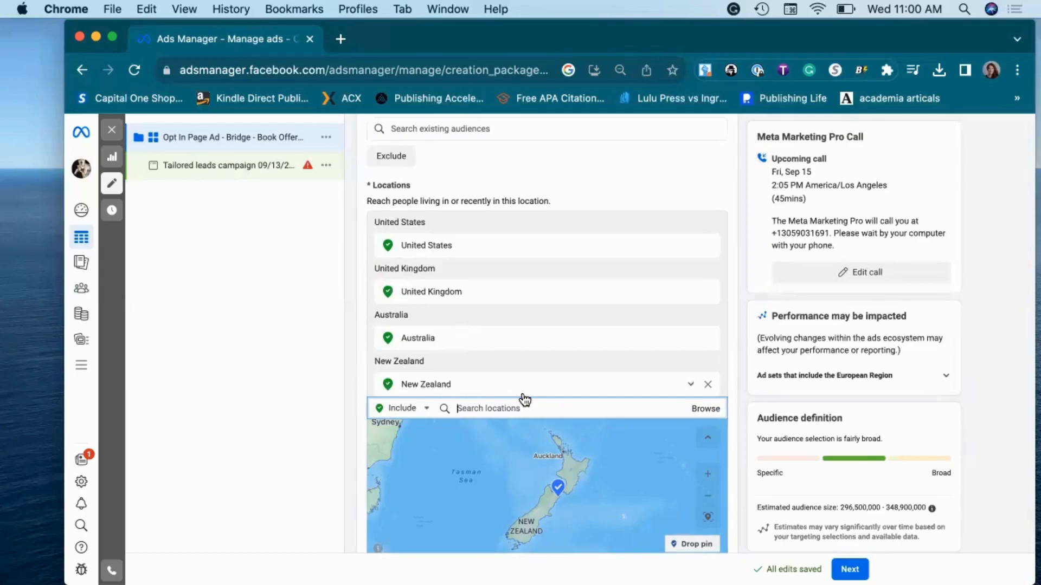
{"action": "scroll", "coordinate": [525, 399], "scroll_direction": "down", "scroll_amount": 1}
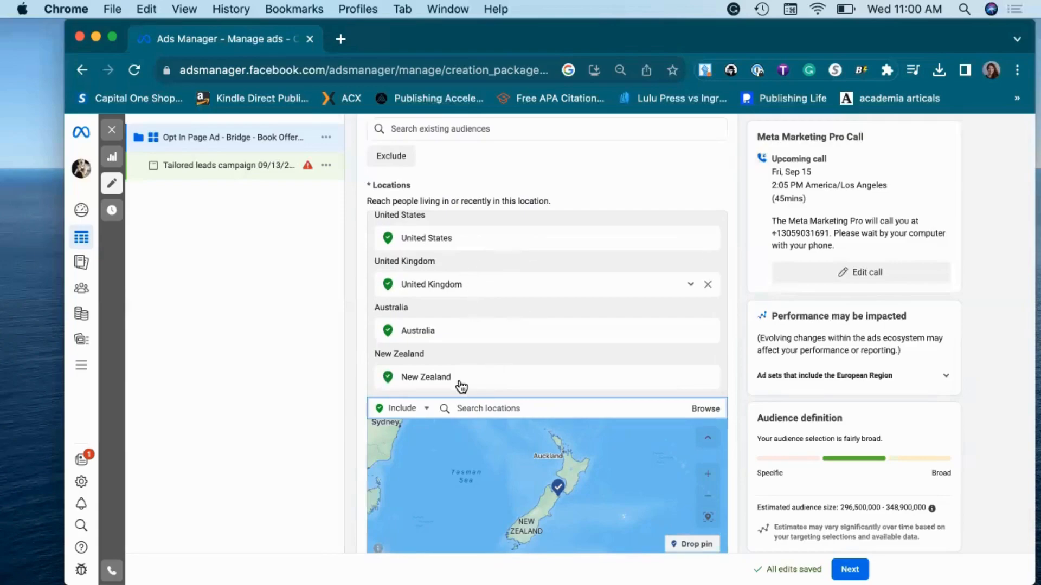
{"action": "type", "text": "danada"}
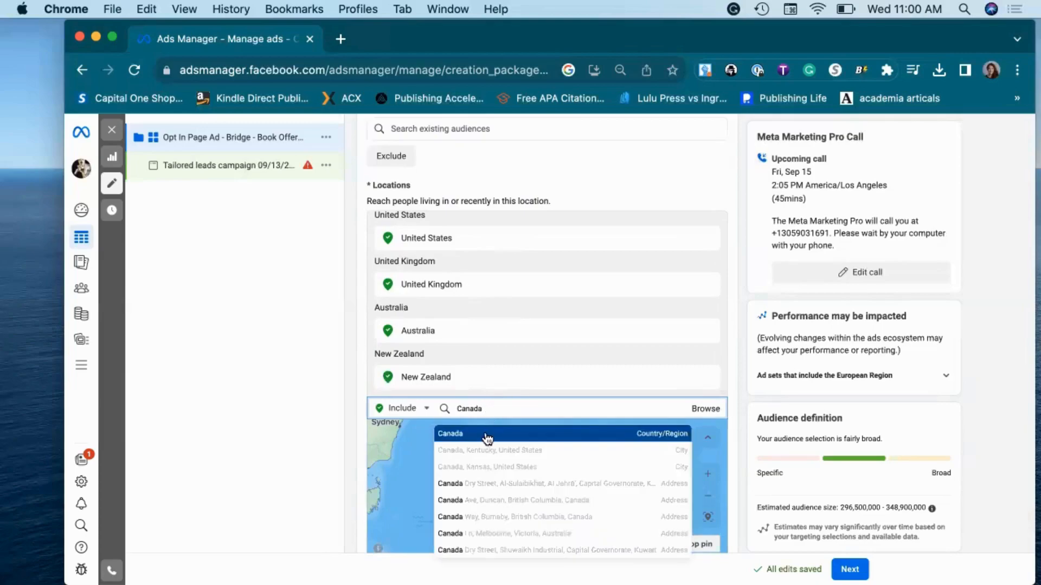
{"action": "left_click", "coordinate": [486, 434]}
Set the audience's minimum age to 40.
{"action": "scroll", "coordinate": [522, 383], "scroll_direction": "down", "scroll_amount": 10}
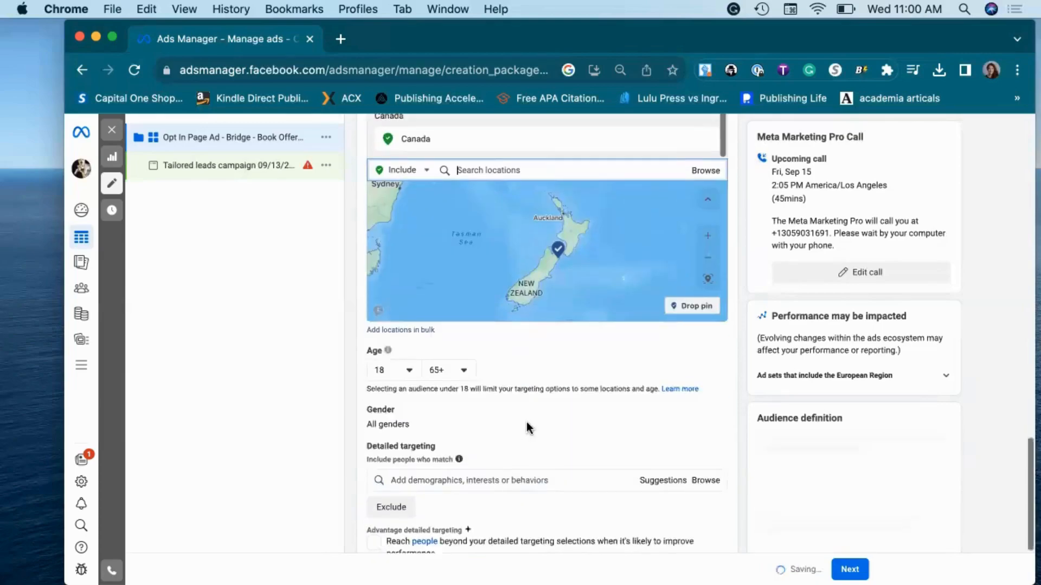
{"action": "left_click", "coordinate": [408, 291]}
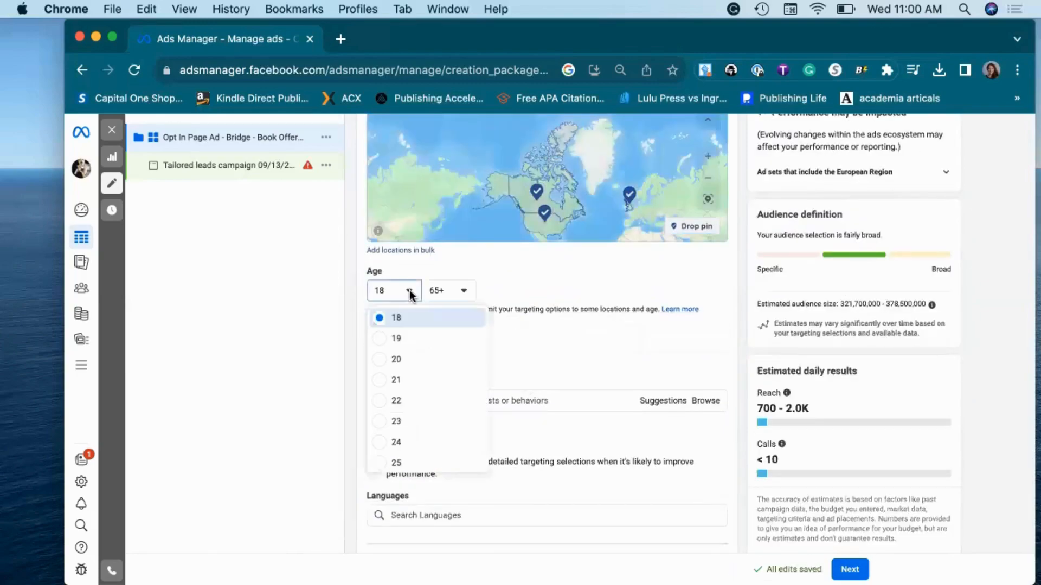
{"action": "scroll", "coordinate": [410, 432], "scroll_direction": "down", "scroll_amount": 5}
{"action": "scroll", "coordinate": [410, 432], "scroll_direction": "down", "scroll_amount": 2}
{"action": "left_click", "coordinate": [395, 464]}
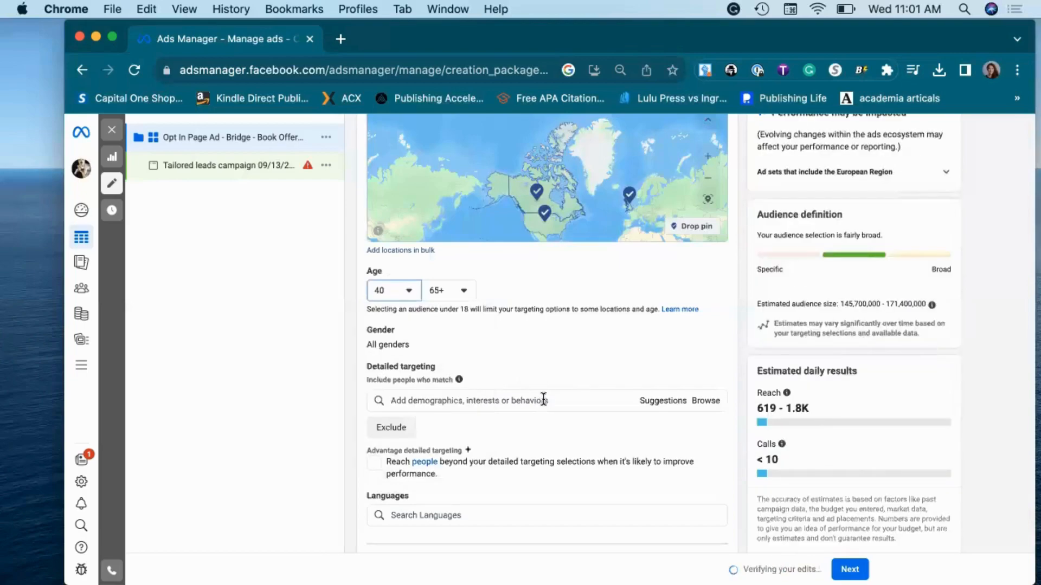
Add English (All) as the audience's language.
{"action": "scroll", "coordinate": [542, 403], "scroll_direction": "down", "scroll_amount": 2}
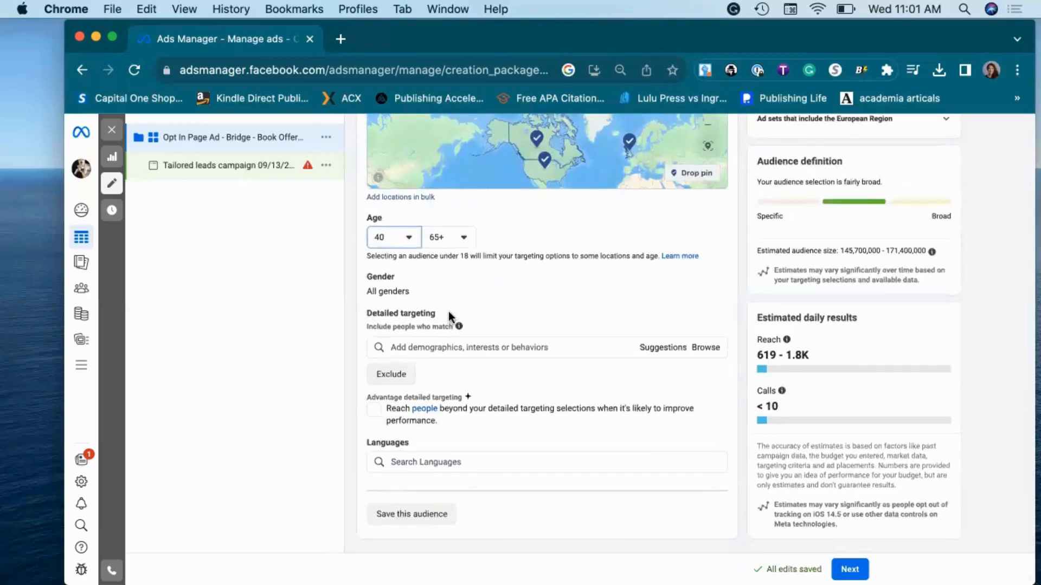
{"action": "left_click", "coordinate": [447, 464]}
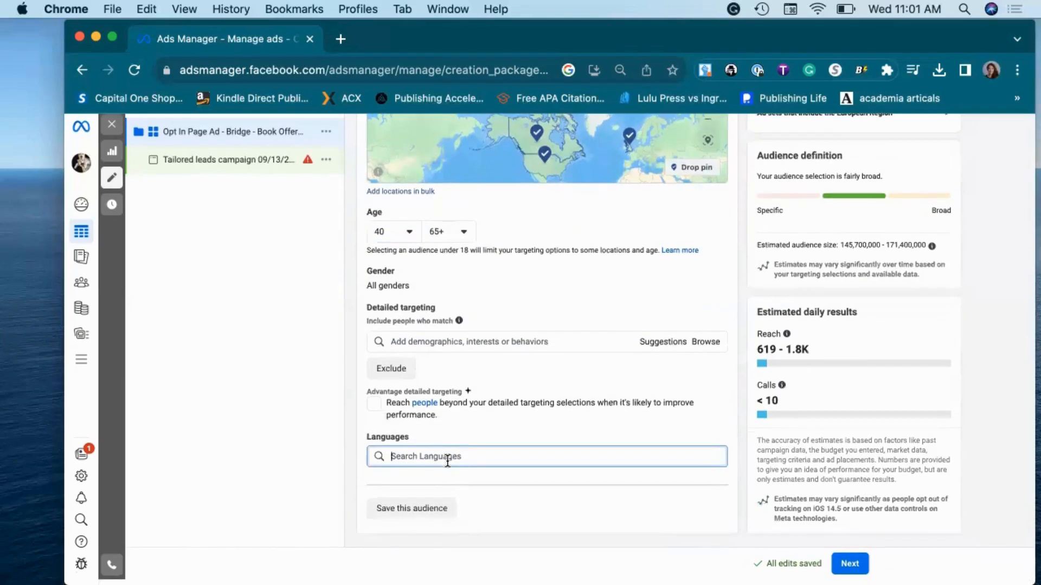
{"action": "type", "text": "English"}
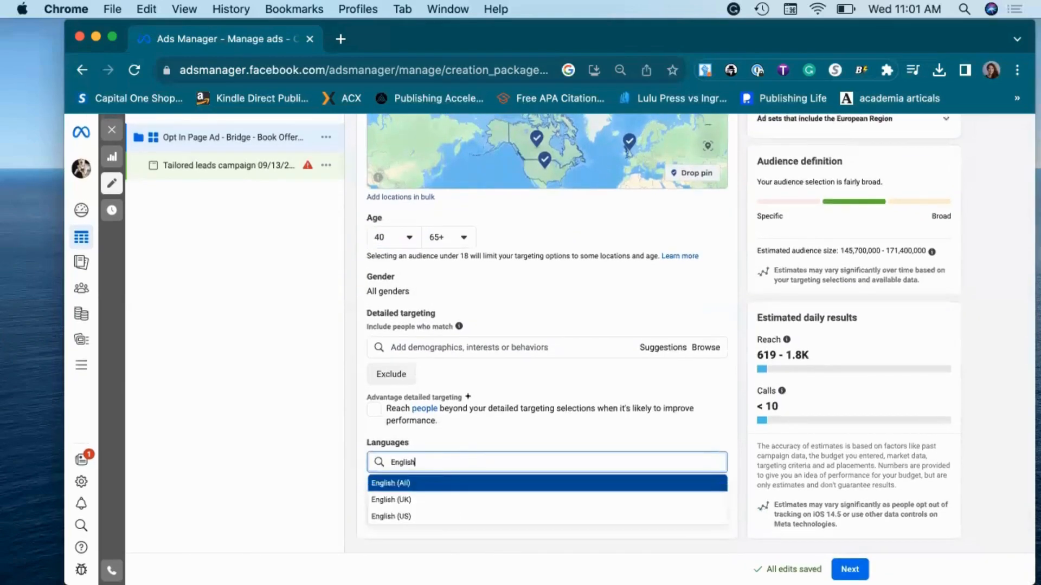
{"action": "left_click", "coordinate": [422, 482]}
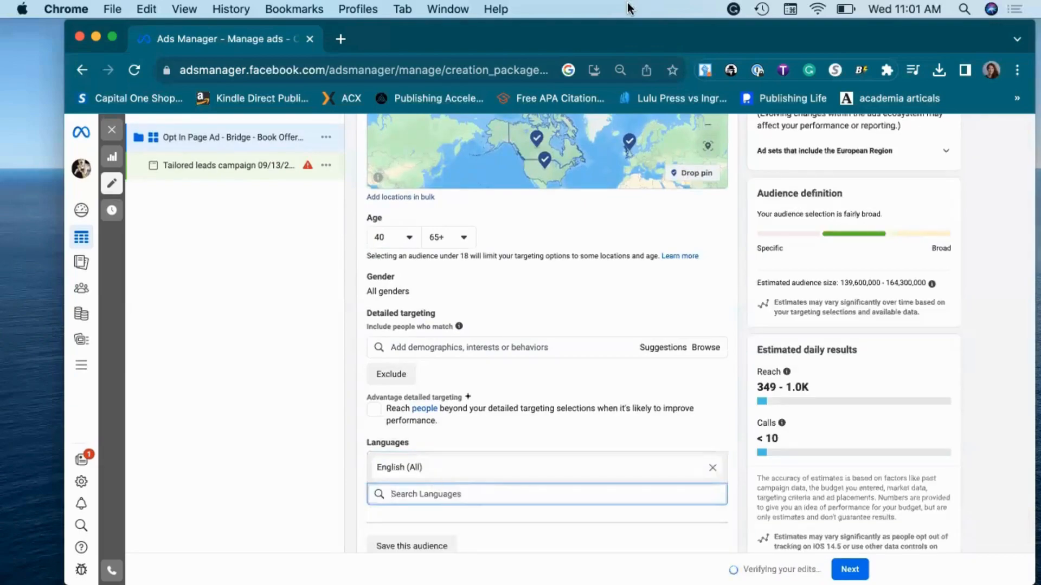
Search the detailed targeting interests for "Russell" and clear the search text.
{"action": "left_click", "coordinate": [420, 345]}
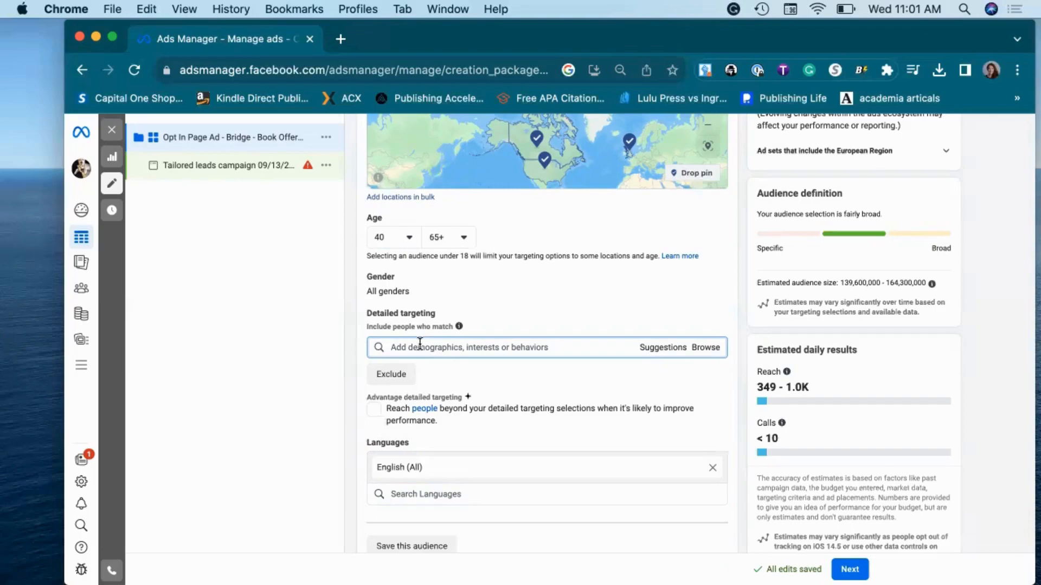
{"action": "type", "text": "Ru"}
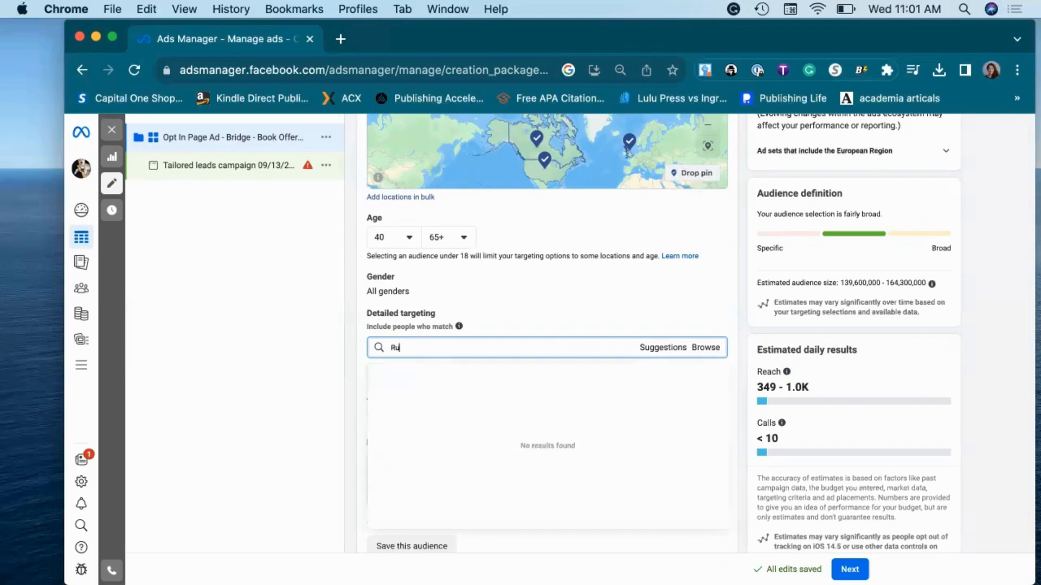
{"action": "type", "text": "ssell"}
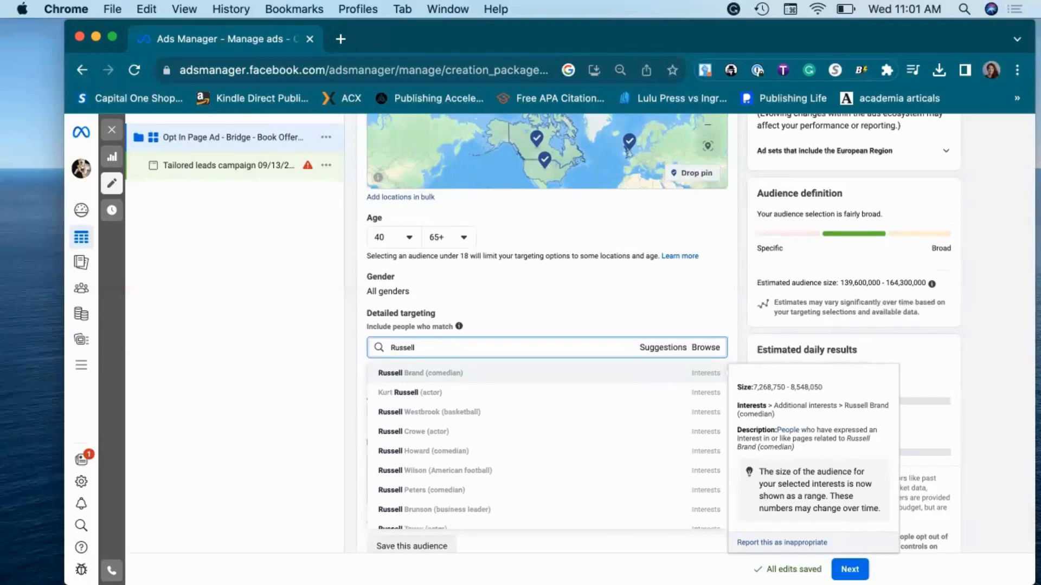
{"action": "key", "text": "BackSpace"}
{"action": "key", "text": "BackSpace"}
{"action": "key", "text": "BackSpace"}
{"action": "key", "text": "BackSpace"}
{"action": "key", "text": "BackSpace"}
{"action": "key", "text": "BackSpace"}
{"action": "key", "text": "BackSpace"}
Search the detailed targeting interests for "Dean Holland" and clear the search text.
{"action": "type", "text": "Dean Holland"}
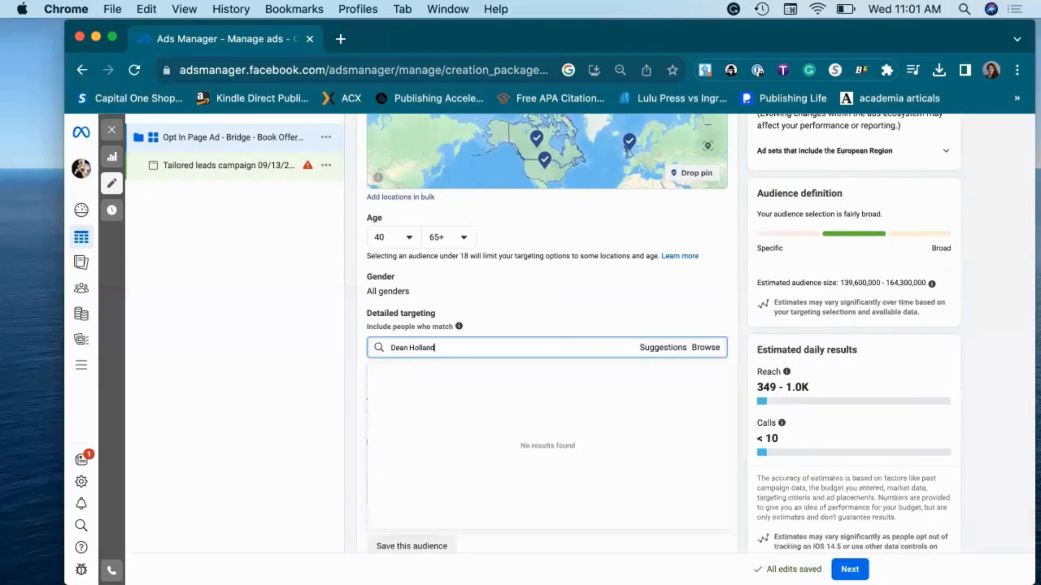
{"action": "key", "text": "BackSpace"}
{"action": "key", "text": "BackSpace"}
{"action": "key", "text": "BackSpace"}
{"action": "key", "text": "BackSpace"}
{"action": "key", "text": "BackSpace"}
{"action": "key", "text": "BackSpace"}
{"action": "key", "text": "BackSpace"}
{"action": "key", "text": "BackSpace"}
{"action": "key", "text": "BackSpace"}
{"action": "key", "text": "BackSpace"}
{"action": "key", "text": "BackSpace"}
{"action": "key", "text": "BackSpace"}
{"action": "key", "text": "BackSpace"}
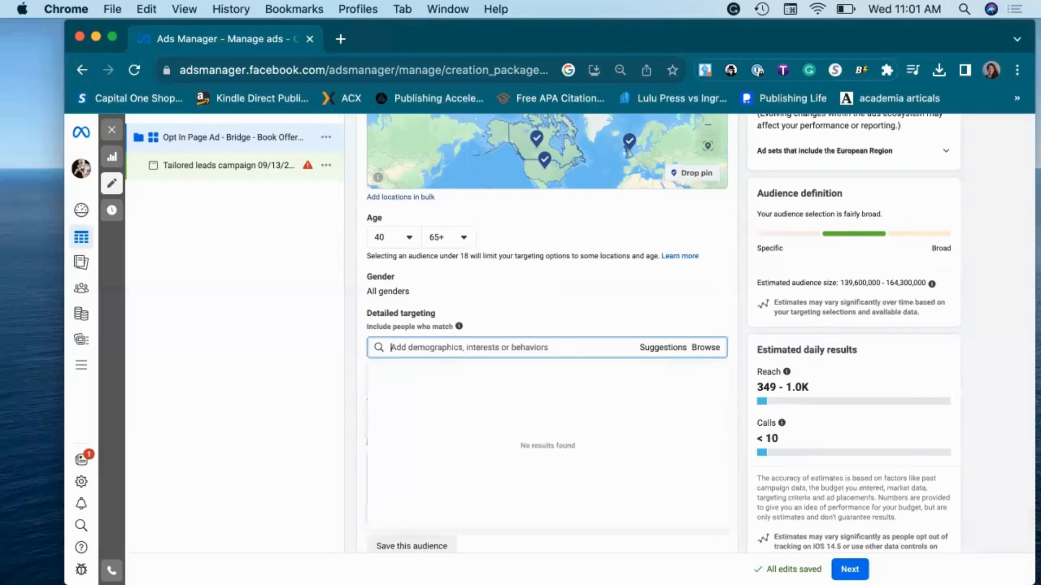
Add Russell Brunson (business leader) as a detailed targeting interest.
{"action": "type", "text": "Russell Br"}
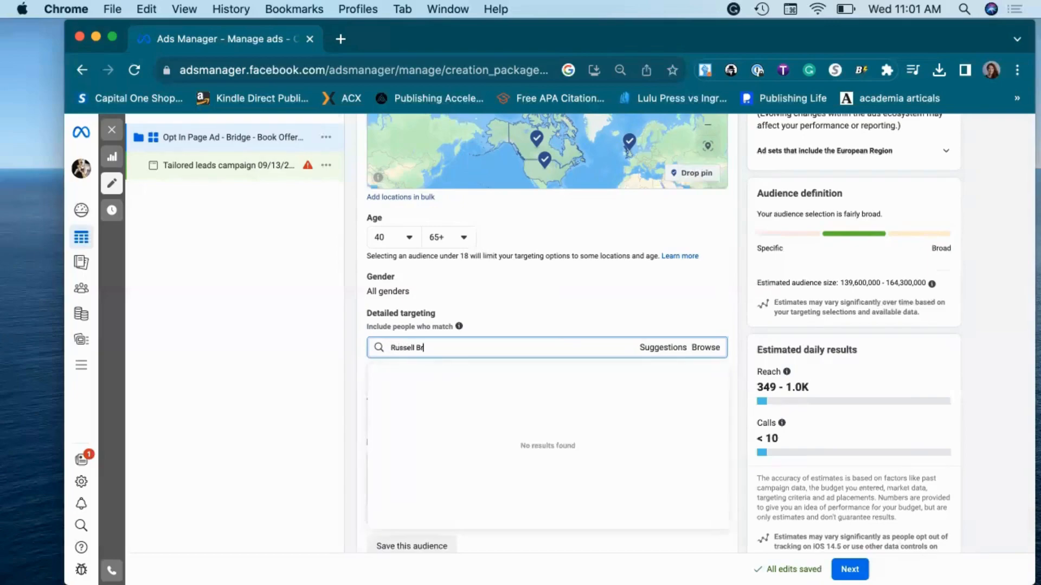
{"action": "type", "text": "unson"}
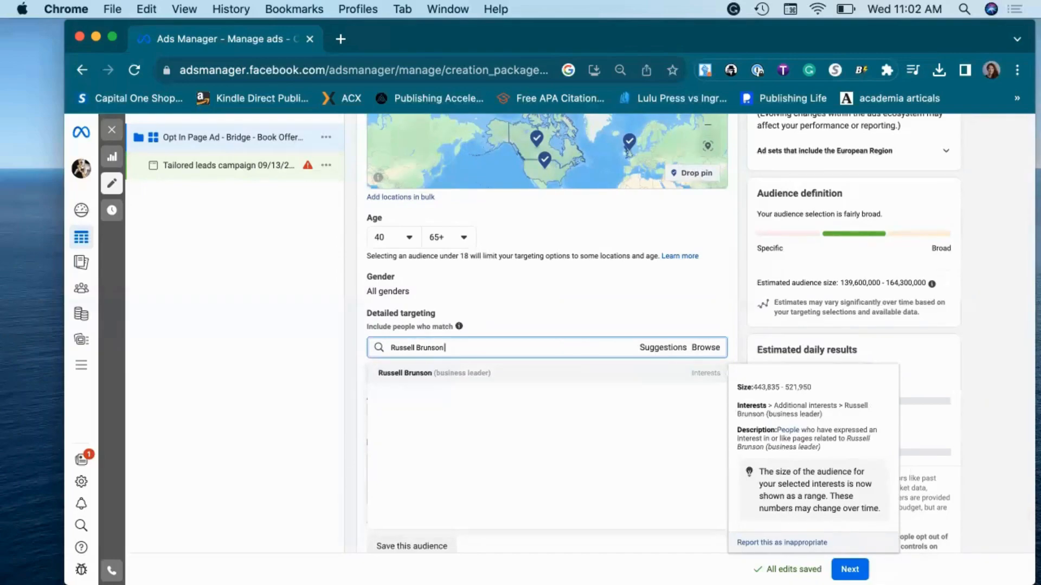
{"action": "left_click", "coordinate": [418, 372]}
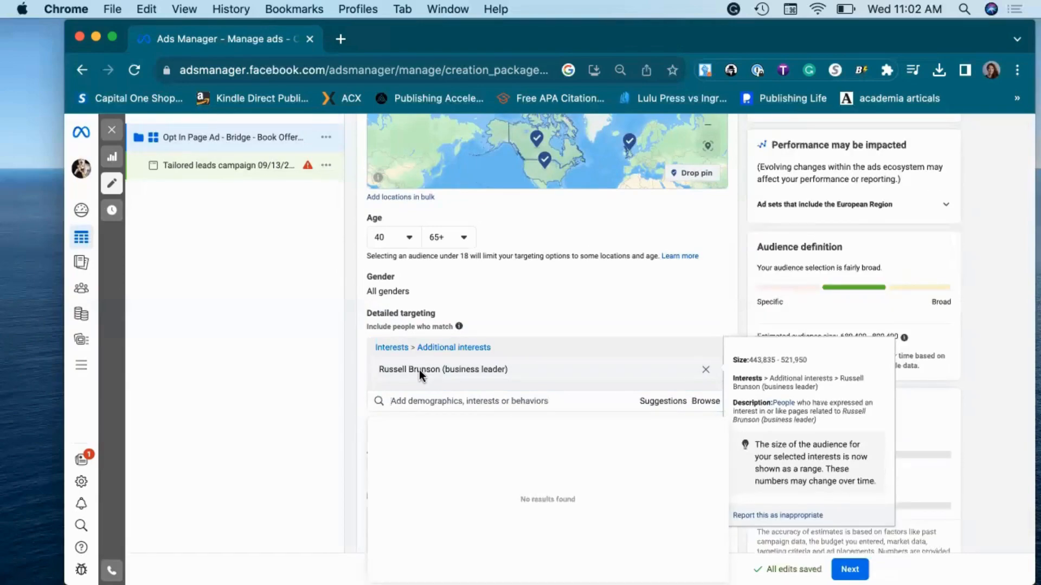
Review the suggested detailed targeting interests and add Frank Kern (business leader) to the audience.
{"action": "left_click", "coordinate": [662, 402]}
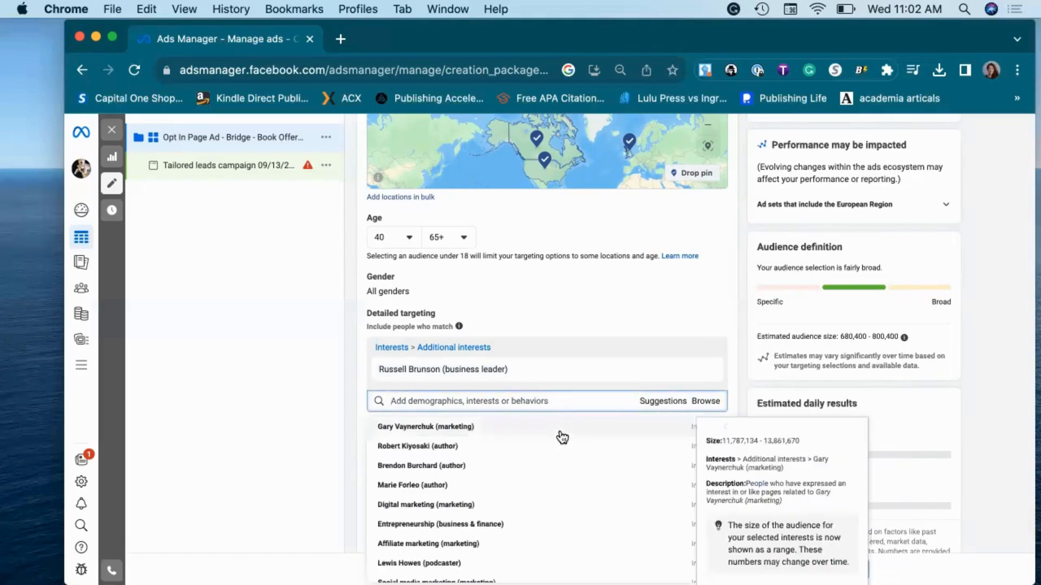
{"action": "scroll", "coordinate": [418, 549], "scroll_direction": "down", "scroll_amount": 1}
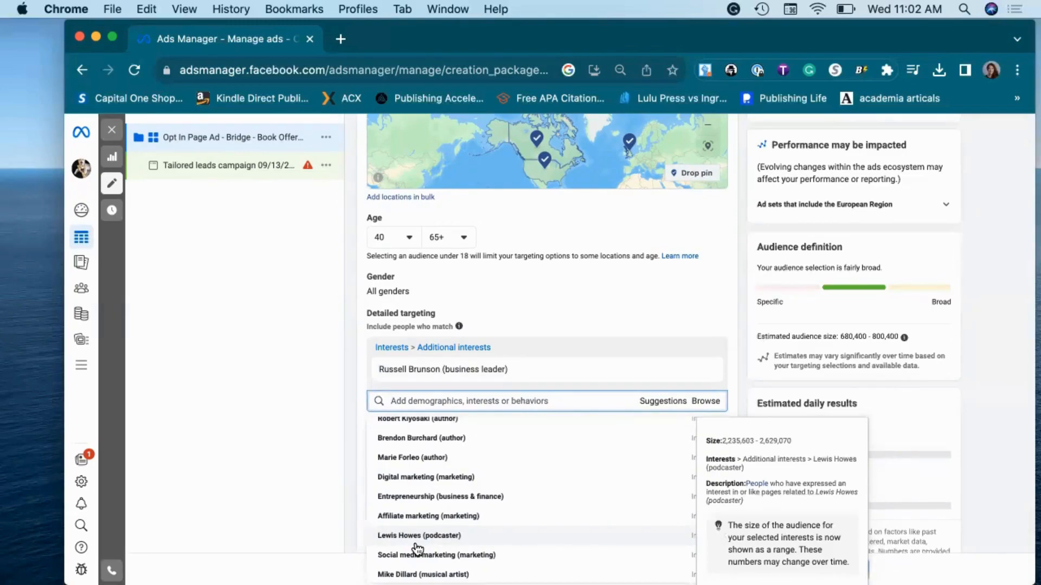
{"action": "left_click", "coordinate": [423, 401]}
{"action": "type", "text": "Frank"}
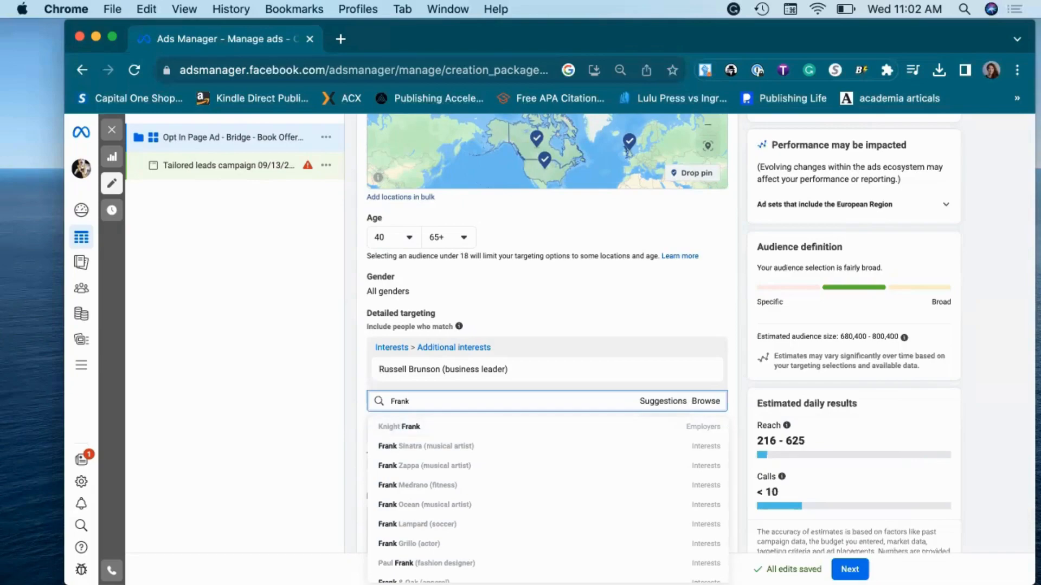
{"action": "type", "text": "Kern"}
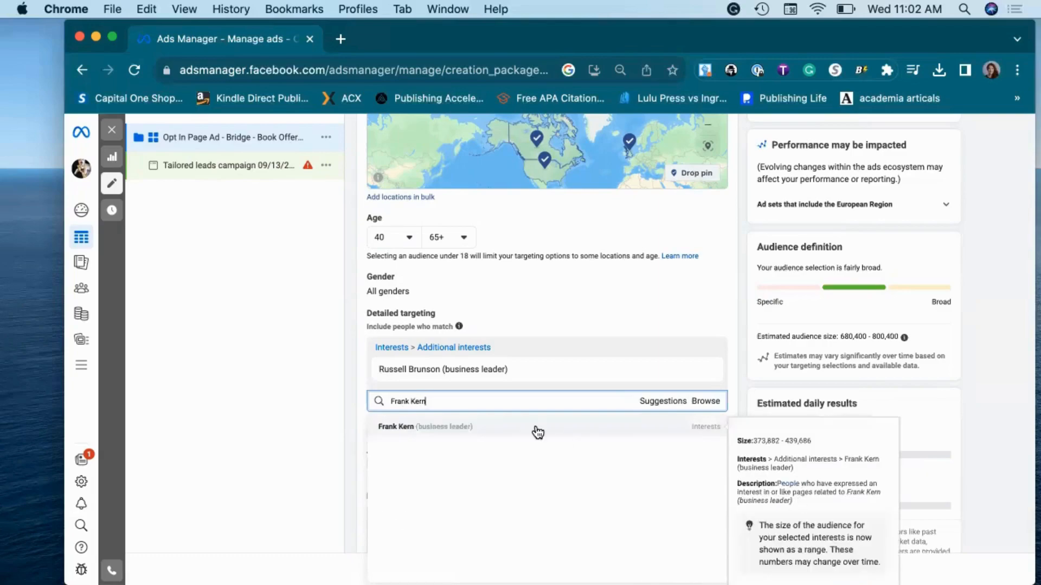
{"action": "left_click", "coordinate": [495, 427]}
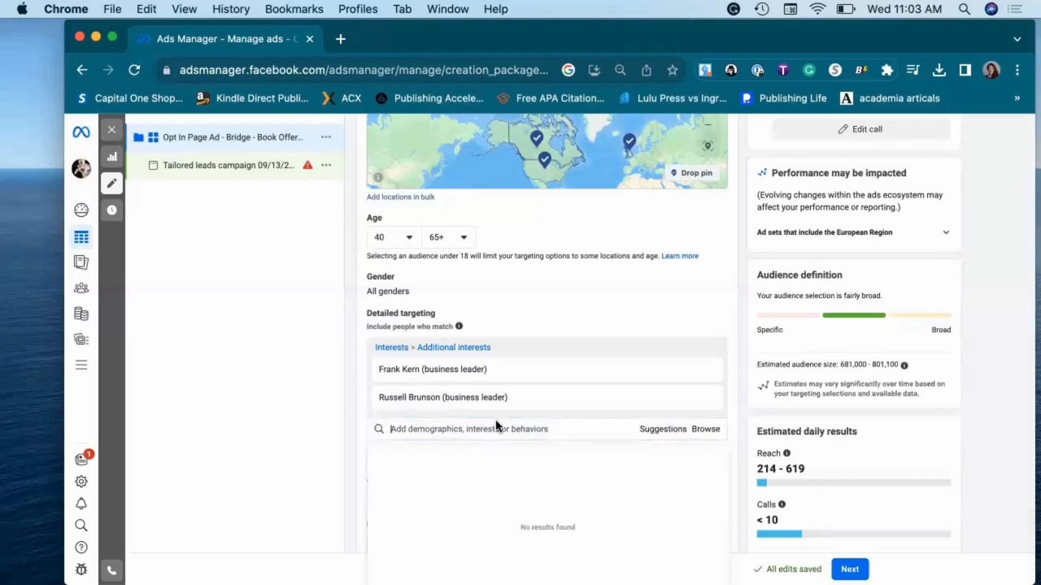
{"action": "left_click", "coordinate": [300, 451]}
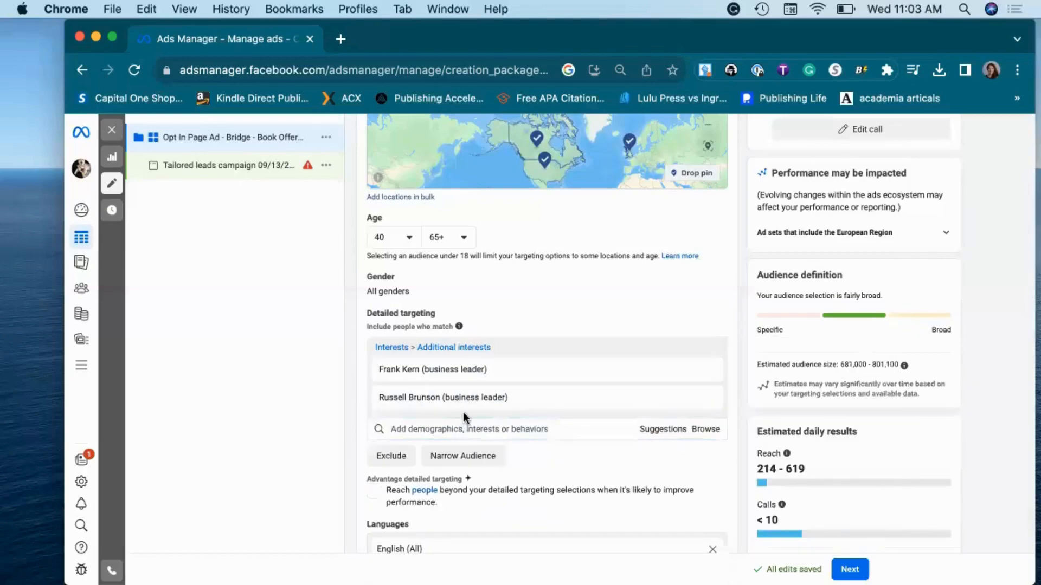
Enable Advantage detailed targeting to reach people beyond the selected interests.
{"action": "mouse_move", "coordinate": [476, 372]}
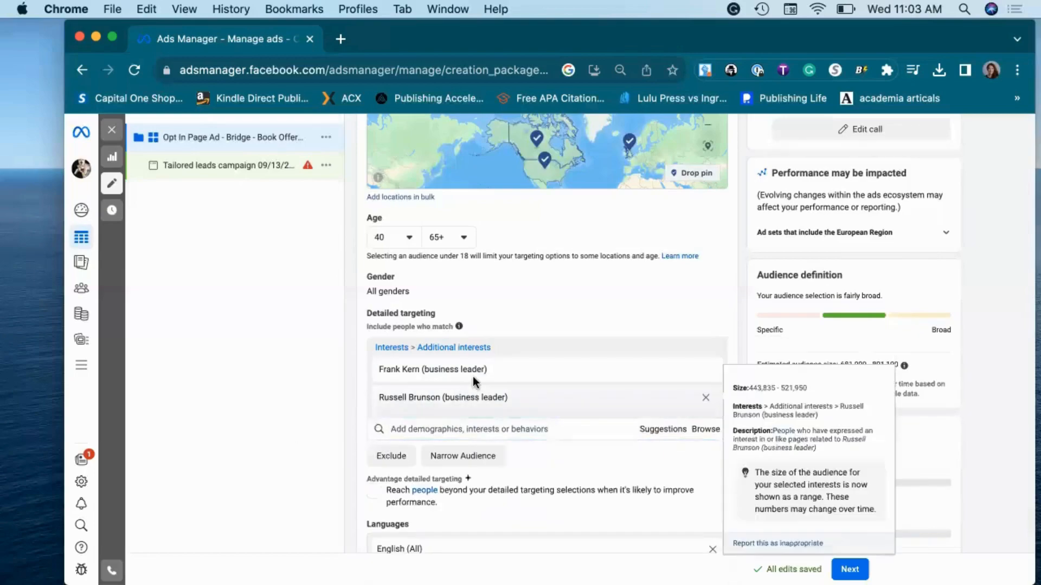
{"action": "scroll", "coordinate": [477, 377], "scroll_direction": "down", "scroll_amount": 3}
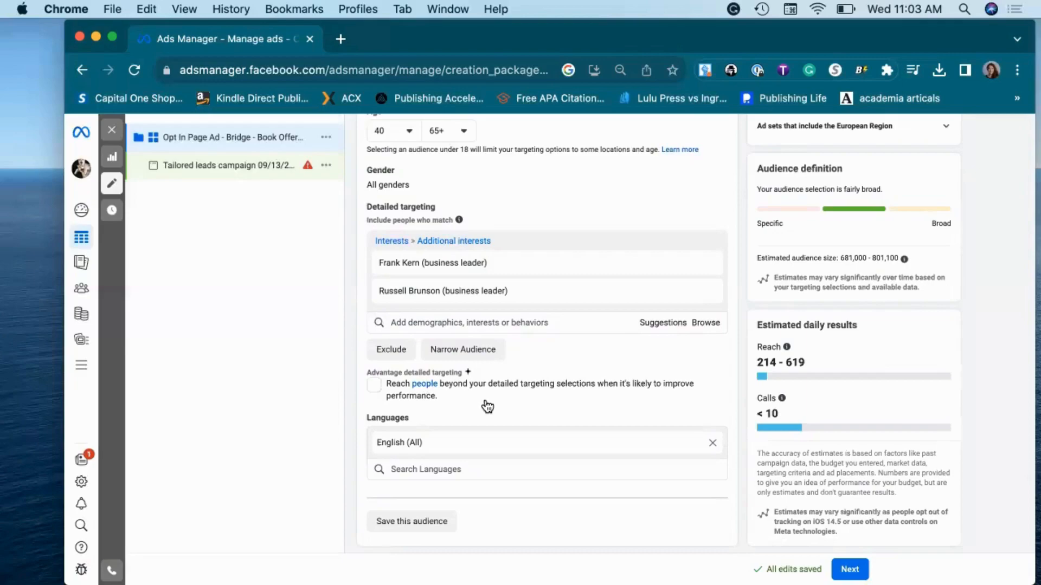
{"action": "left_click", "coordinate": [374, 387]}
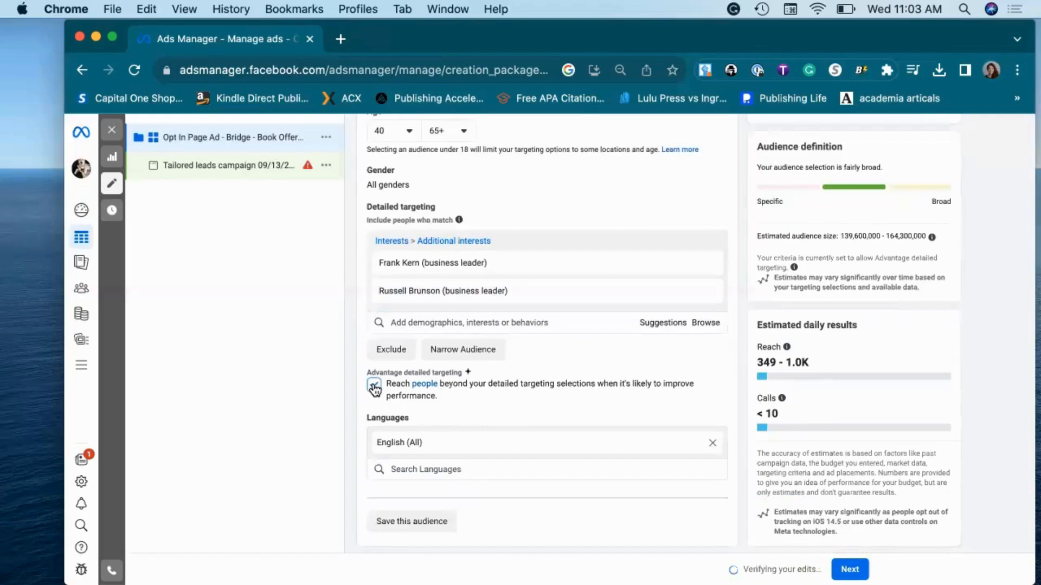
{"action": "scroll", "coordinate": [471, 442], "scroll_direction": "down", "scroll_amount": 1}
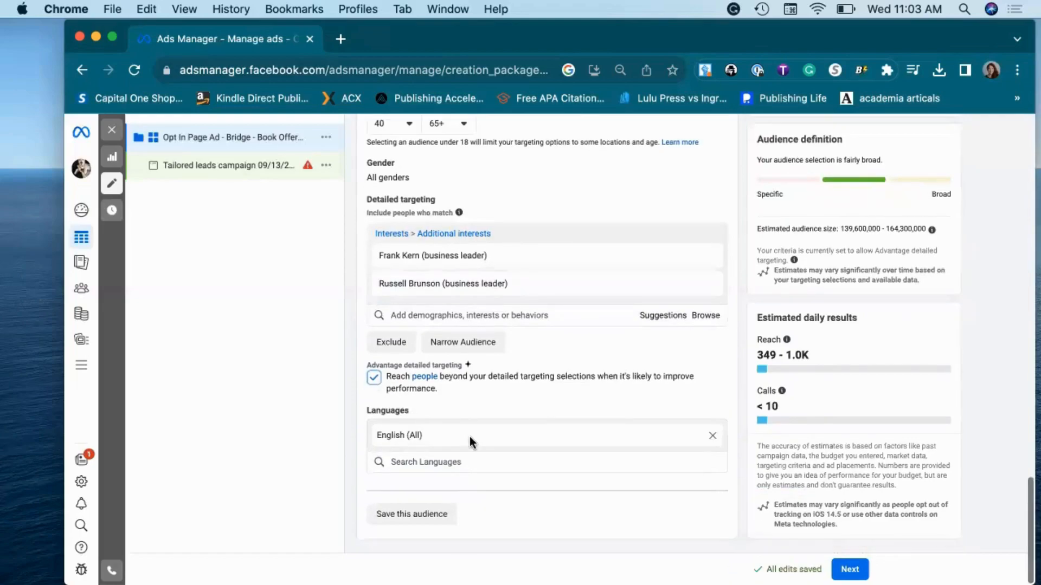
Review the audience's locations, age, interests and language along with the audience definition and estimated daily results.
{"action": "scroll", "coordinate": [496, 242], "scroll_direction": "up", "scroll_amount": 5}
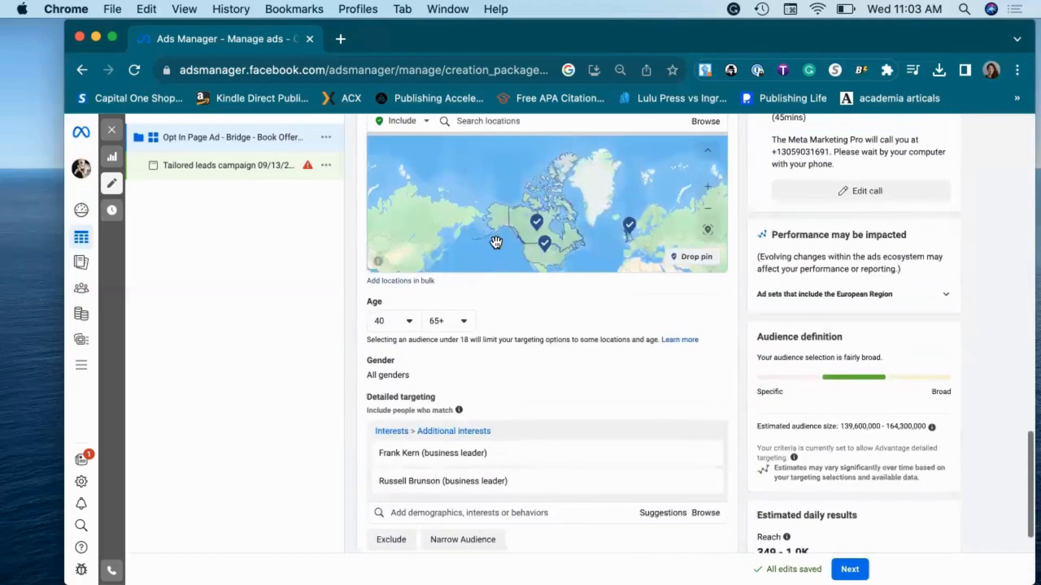
{"action": "scroll", "coordinate": [496, 242], "scroll_direction": "up", "scroll_amount": 3}
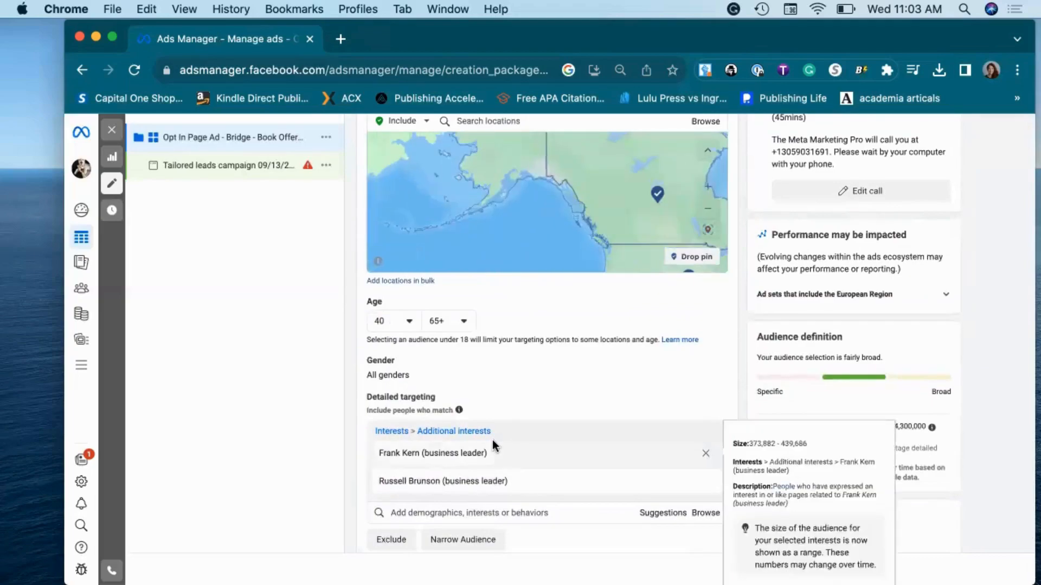
{"action": "scroll", "coordinate": [409, 536], "scroll_direction": "down", "scroll_amount": 5}
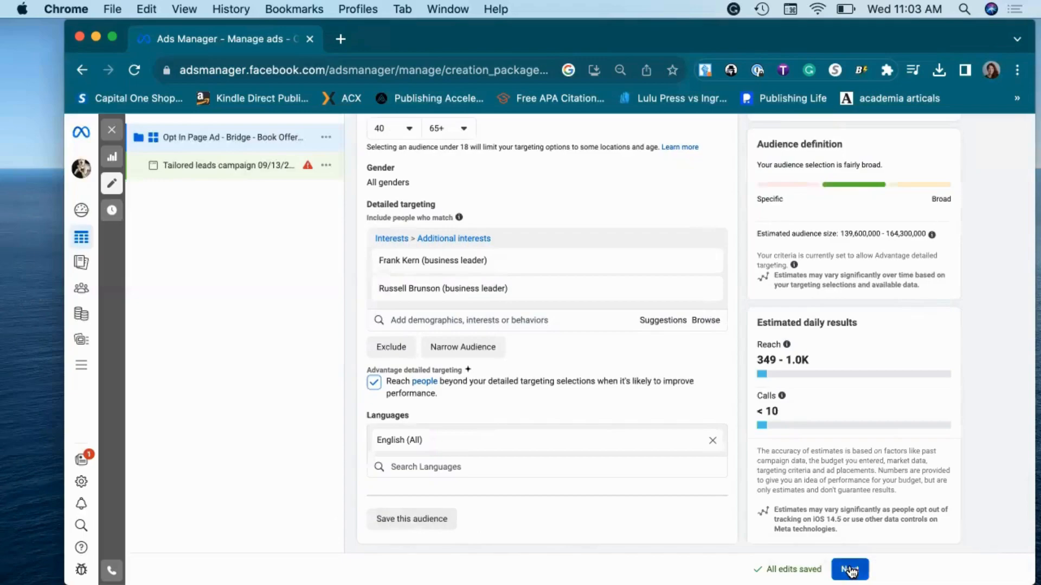
{"action": "scroll", "coordinate": [680, 448], "scroll_direction": "up", "scroll_amount": 8}
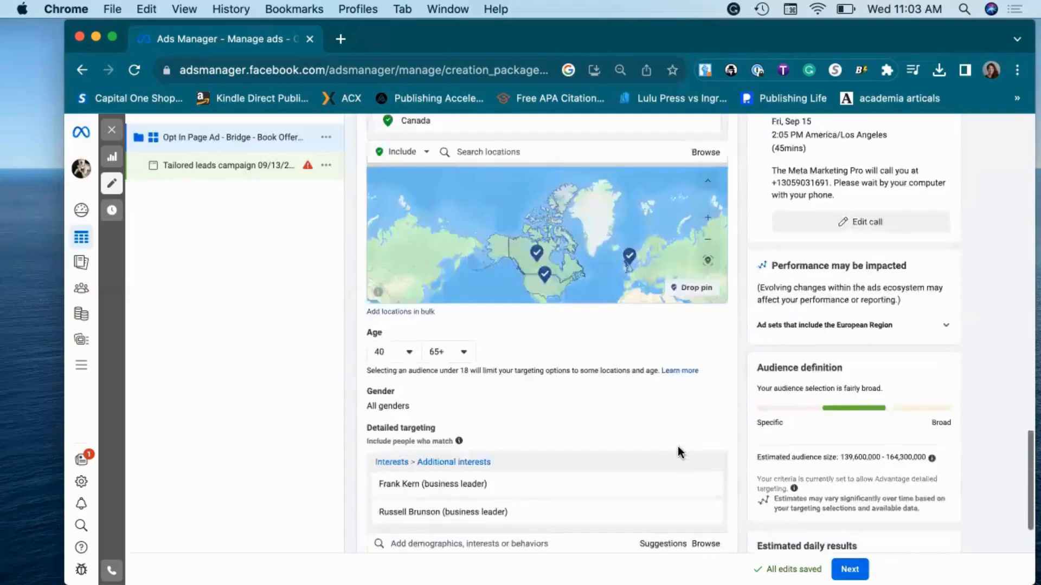
{"action": "scroll", "coordinate": [679, 448], "scroll_direction": "up", "scroll_amount": 4}
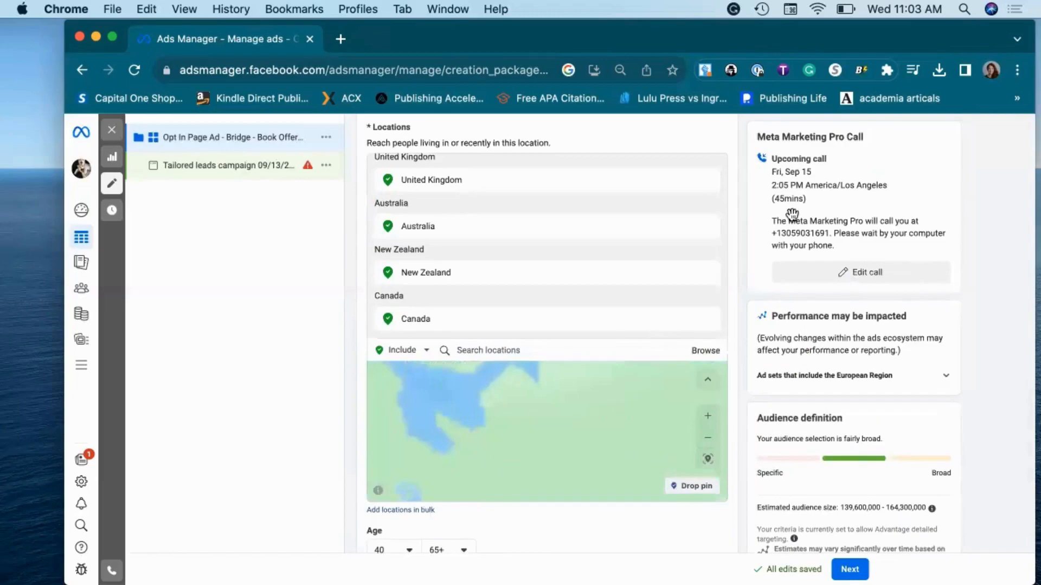
{"action": "scroll", "coordinate": [816, 415], "scroll_direction": "down", "scroll_amount": 3}
{"action": "scroll", "coordinate": [816, 416], "scroll_direction": "down", "scroll_amount": 4}
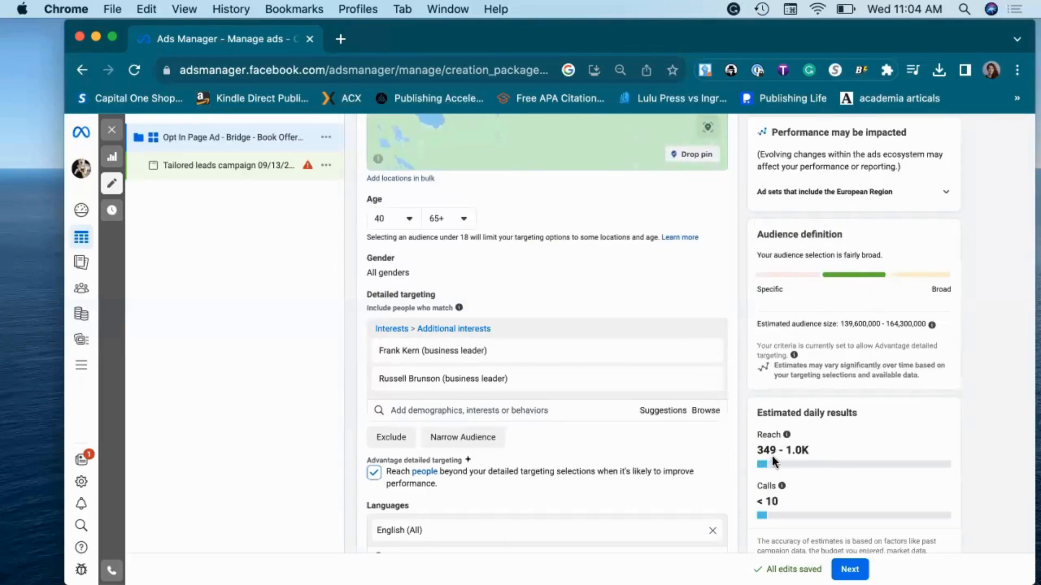
{"action": "mouse_move", "coordinate": [783, 487]}
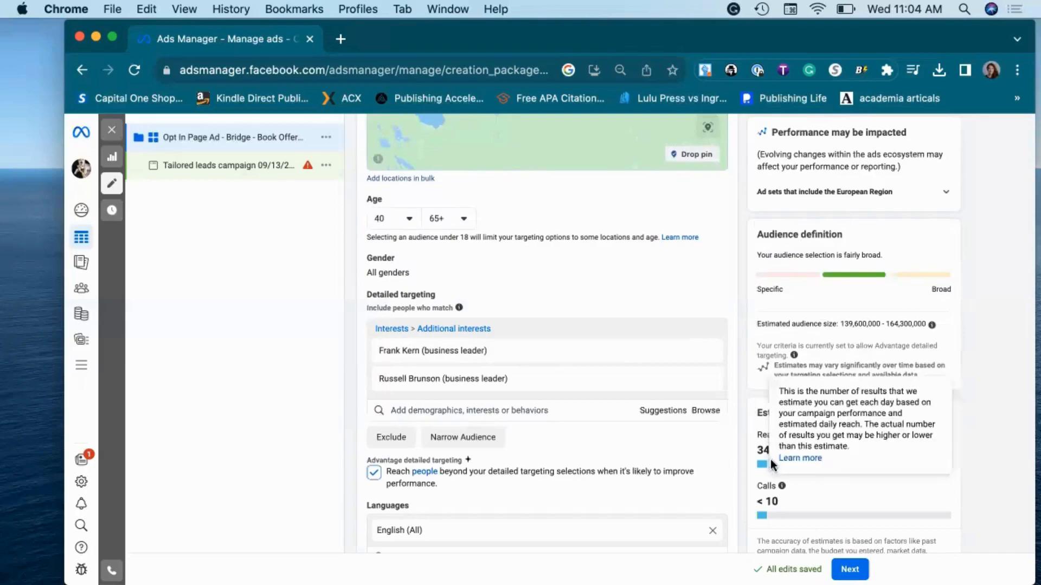
{"action": "scroll", "coordinate": [795, 484], "scroll_direction": "down", "scroll_amount": 2}
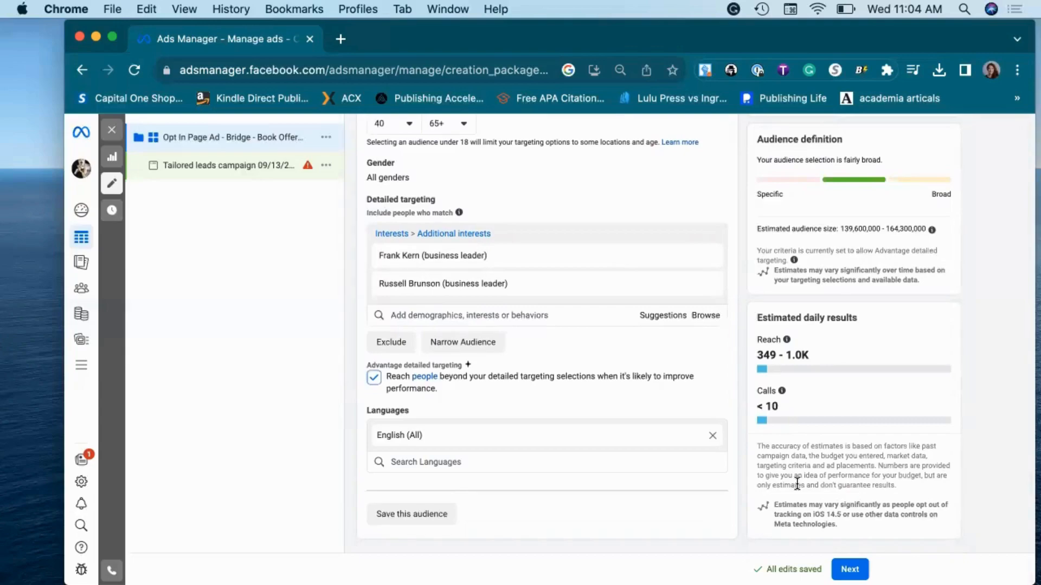
Continue to the ad settings and clear the default ad name.
{"action": "left_click", "coordinate": [850, 569]}
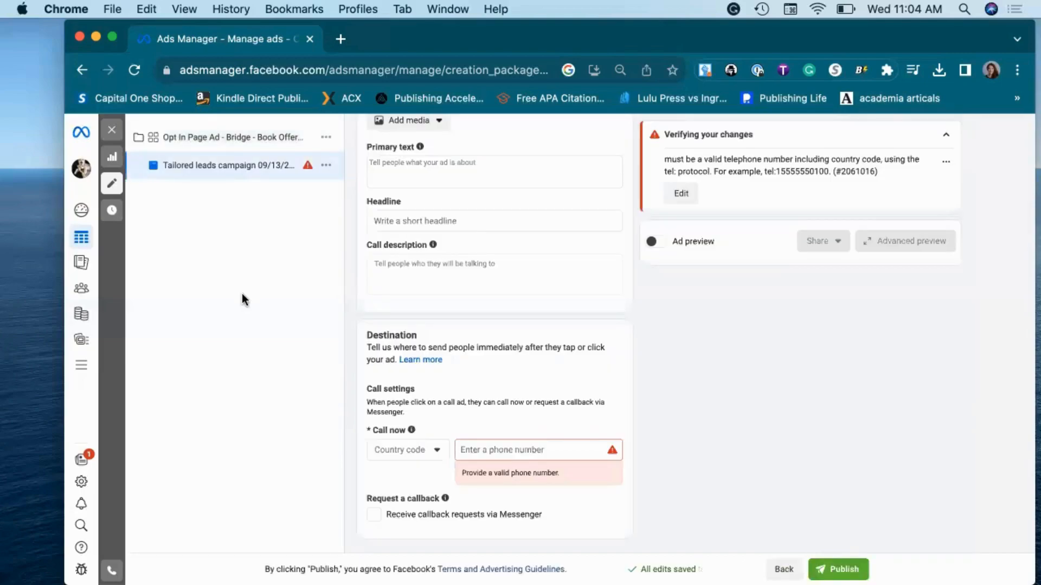
{"action": "scroll", "coordinate": [386, 391], "scroll_direction": "up", "scroll_amount": 10}
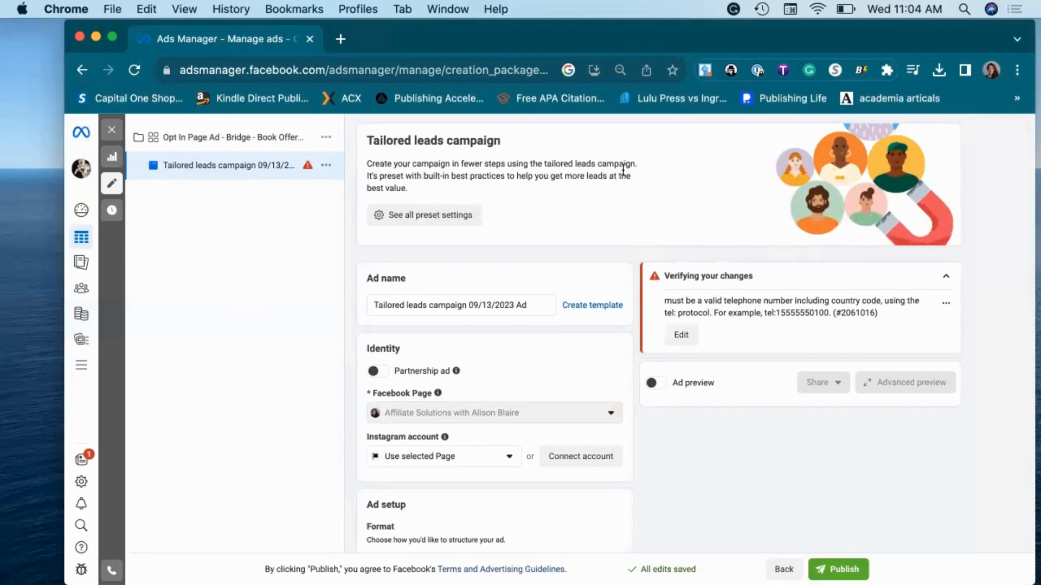
{"action": "left_click_drag", "start_coordinate": [533, 305], "coordinate": [406, 304]}
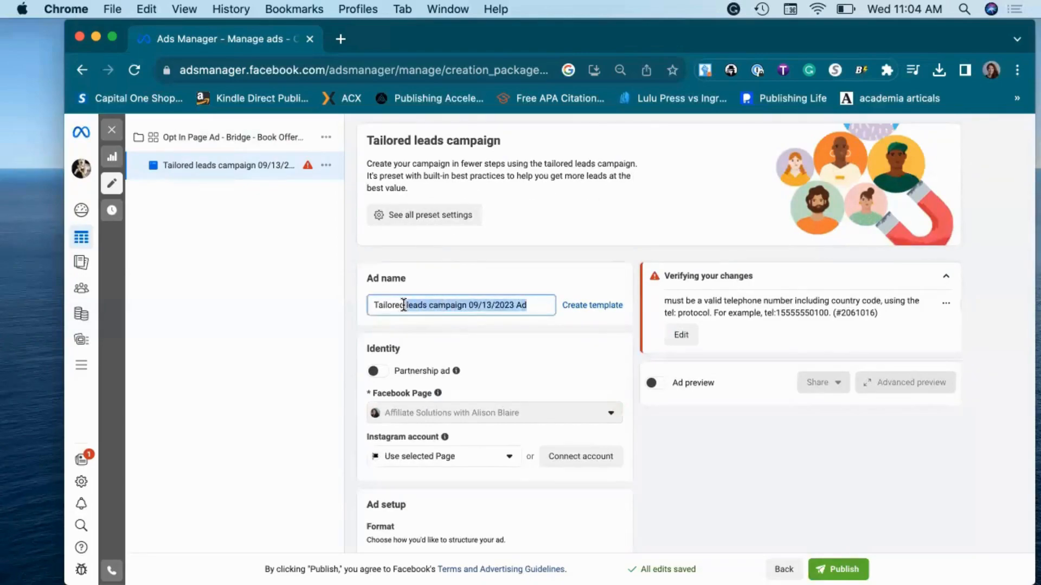
{"action": "key", "text": "BackSpace"}
{"action": "key", "text": "BackSpace"}
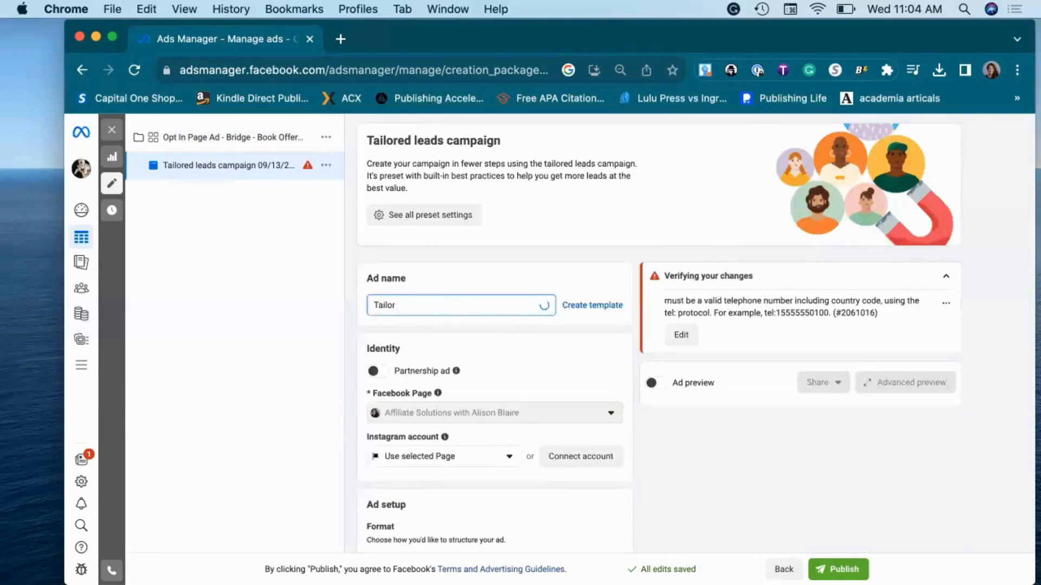
{"action": "key", "text": "BackSpace"}
{"action": "key", "text": "BackSpace"}
{"action": "key", "text": "BackSpace"}
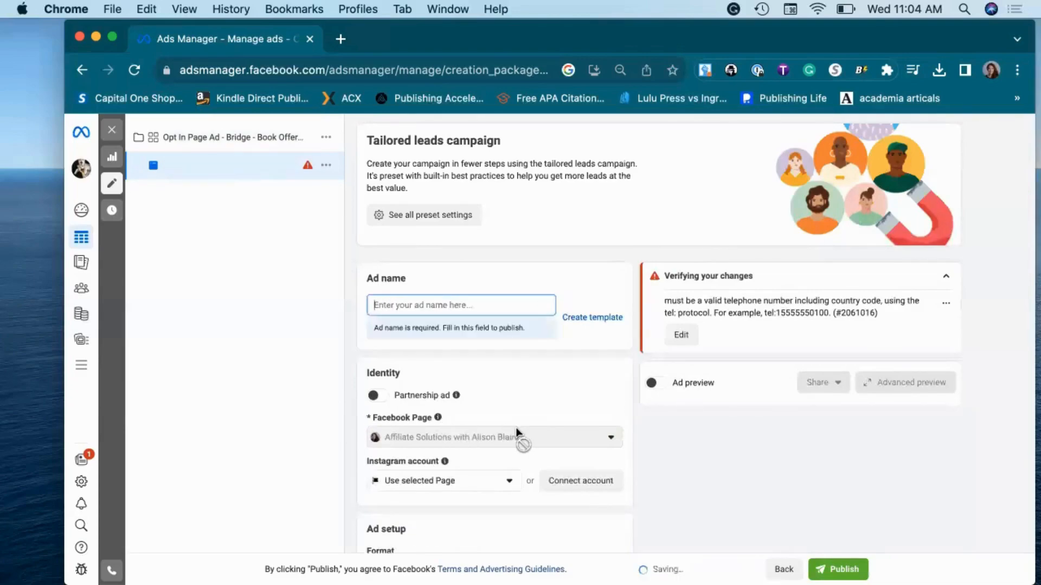
Examine the ad's identity, format, creative and call destination settings, including the available country codes.
{"action": "left_click", "coordinate": [681, 334]}
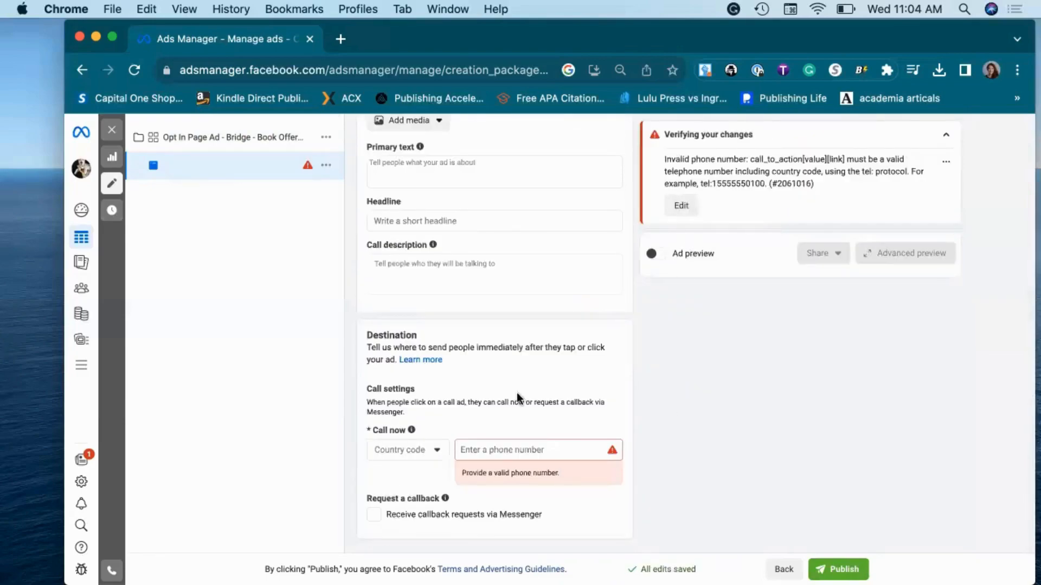
{"action": "scroll", "coordinate": [451, 382], "scroll_direction": "up", "scroll_amount": 1}
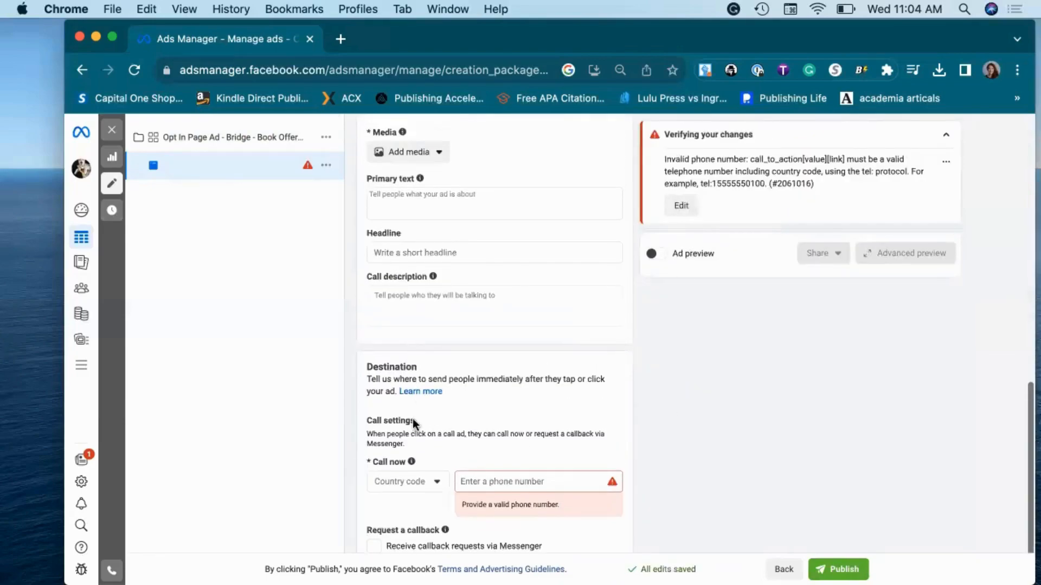
{"action": "scroll", "coordinate": [432, 427], "scroll_direction": "down", "scroll_amount": 1}
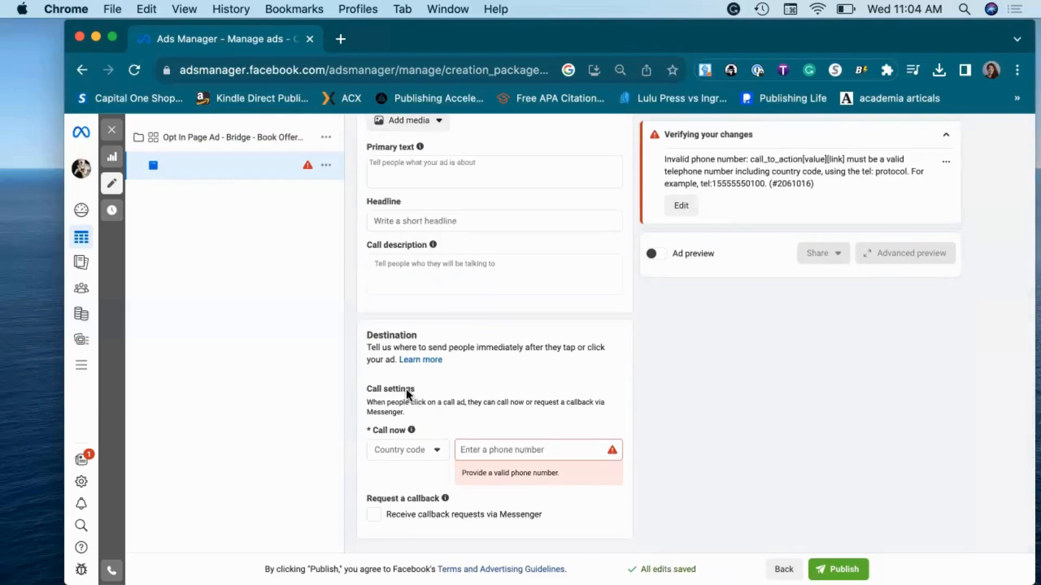
{"action": "scroll", "coordinate": [469, 356], "scroll_direction": "up", "scroll_amount": 5}
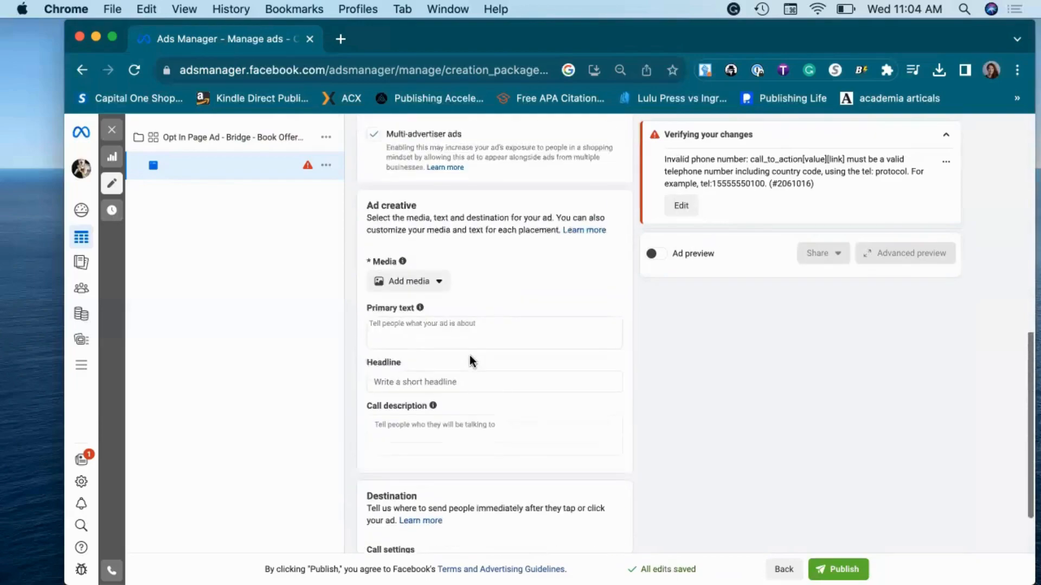
{"action": "scroll", "coordinate": [469, 355], "scroll_direction": "up", "scroll_amount": 7}
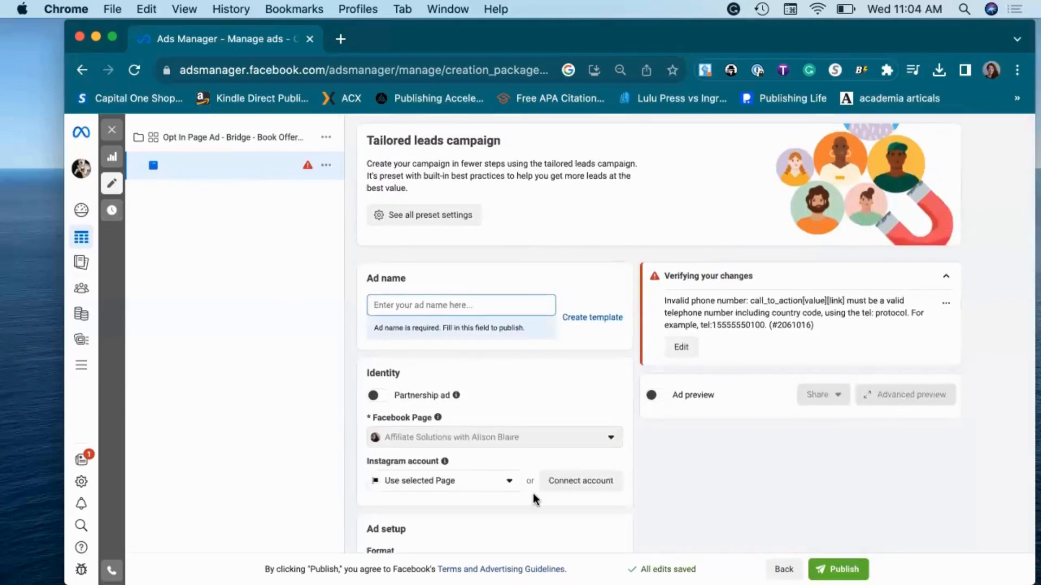
{"action": "scroll", "coordinate": [533, 494], "scroll_direction": "down", "scroll_amount": 4}
{"action": "scroll", "coordinate": [533, 494], "scroll_direction": "down", "scroll_amount": 4}
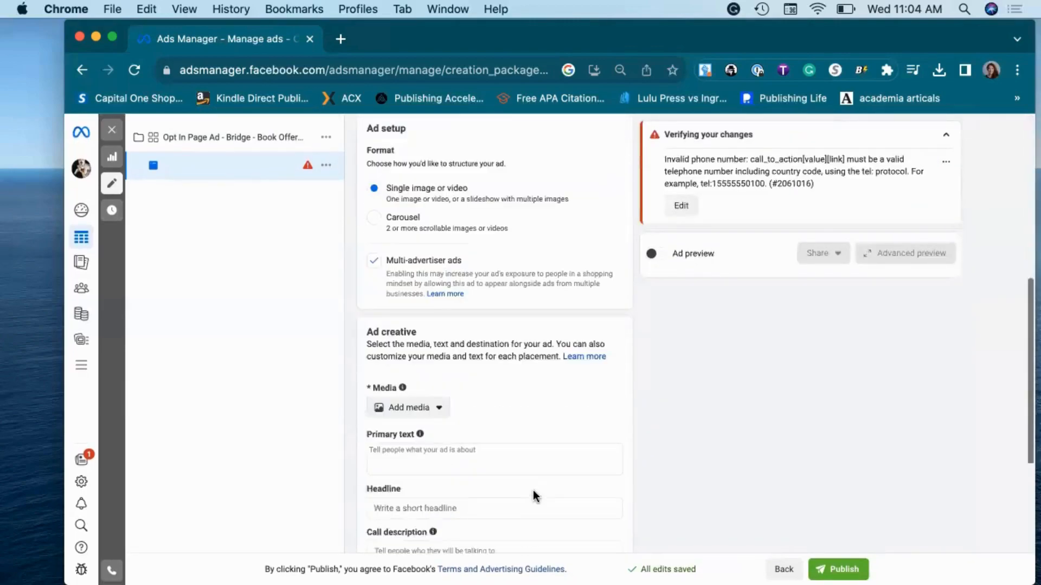
{"action": "scroll", "coordinate": [533, 493], "scroll_direction": "down", "scroll_amount": 4}
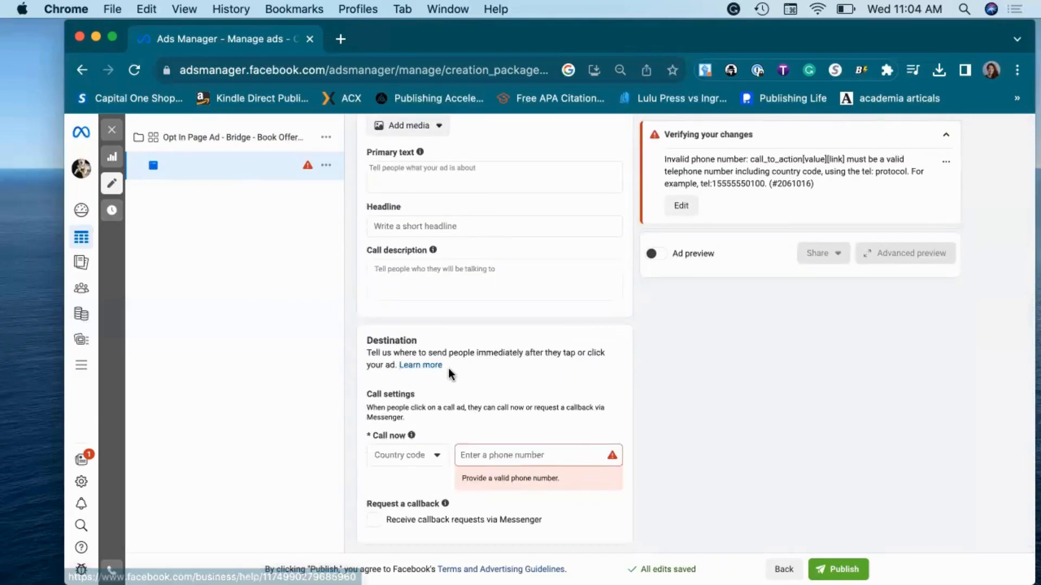
{"action": "left_click", "coordinate": [437, 458]}
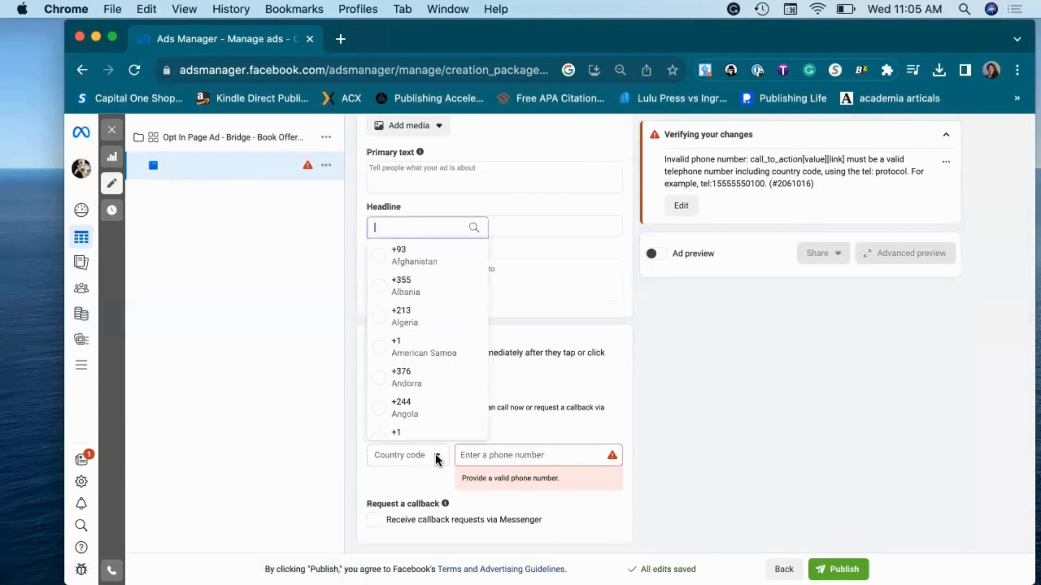
{"action": "left_click", "coordinate": [515, 408]}
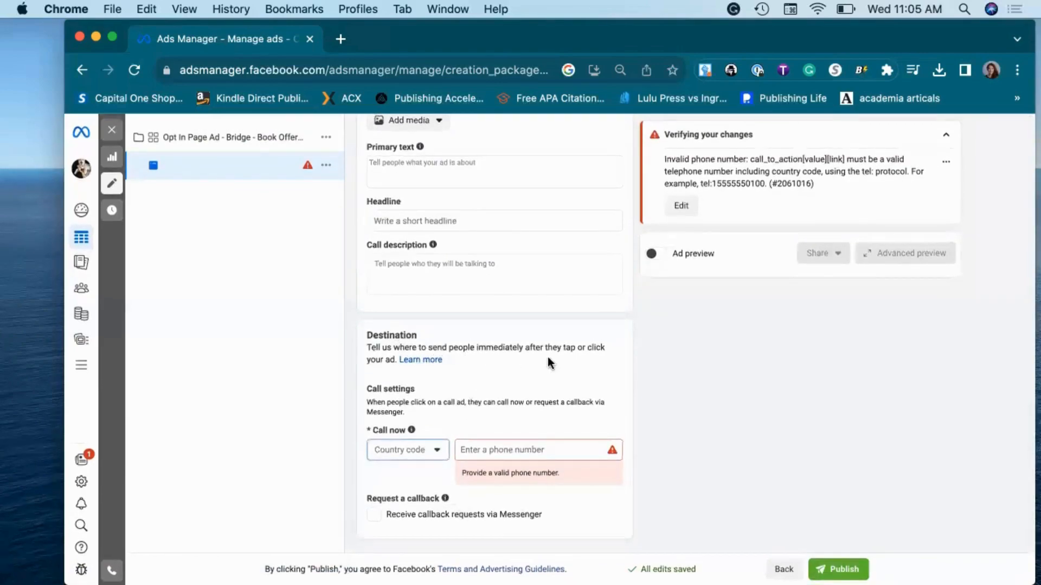
Open the help article on ad destinations and read how to choose a destination for the ad.
{"action": "left_click", "coordinate": [412, 359]}
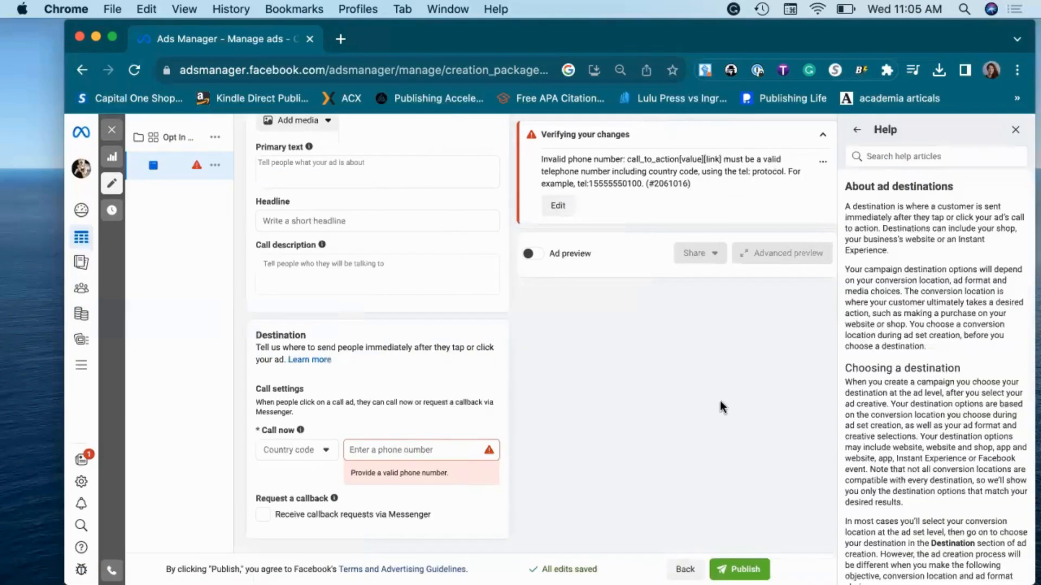
{"action": "scroll", "coordinate": [917, 443], "scroll_direction": "down", "scroll_amount": 5}
{"action": "scroll", "coordinate": [917, 443], "scroll_direction": "down", "scroll_amount": 1}
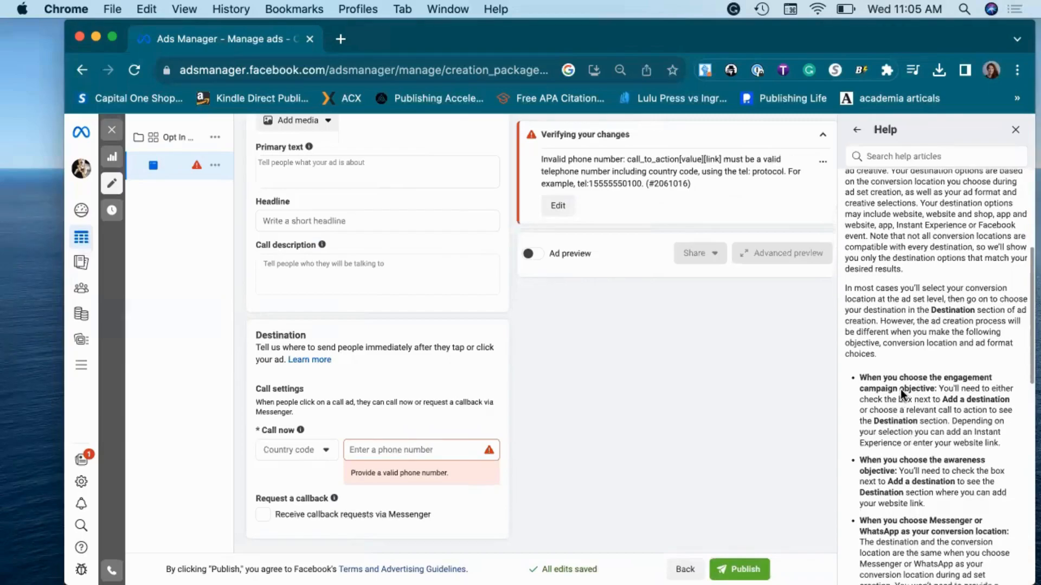
{"action": "scroll", "coordinate": [317, 203], "scroll_direction": "up", "scroll_amount": 10}
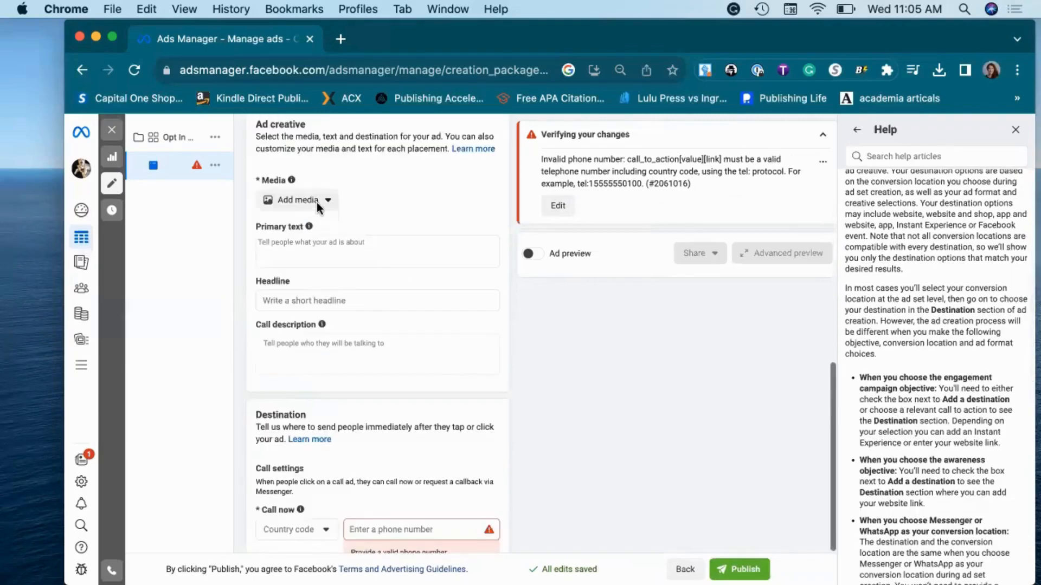
Return to the campaign settings and change the conversion location to Instant forms.
{"action": "left_click", "coordinate": [174, 142]}
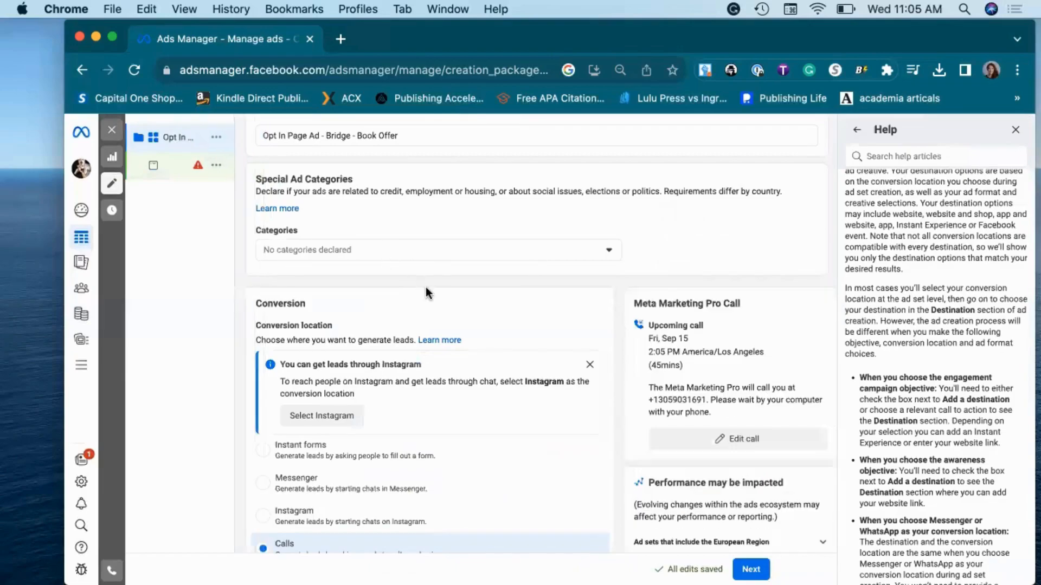
{"action": "scroll", "coordinate": [412, 271], "scroll_direction": "up", "scroll_amount": 4}
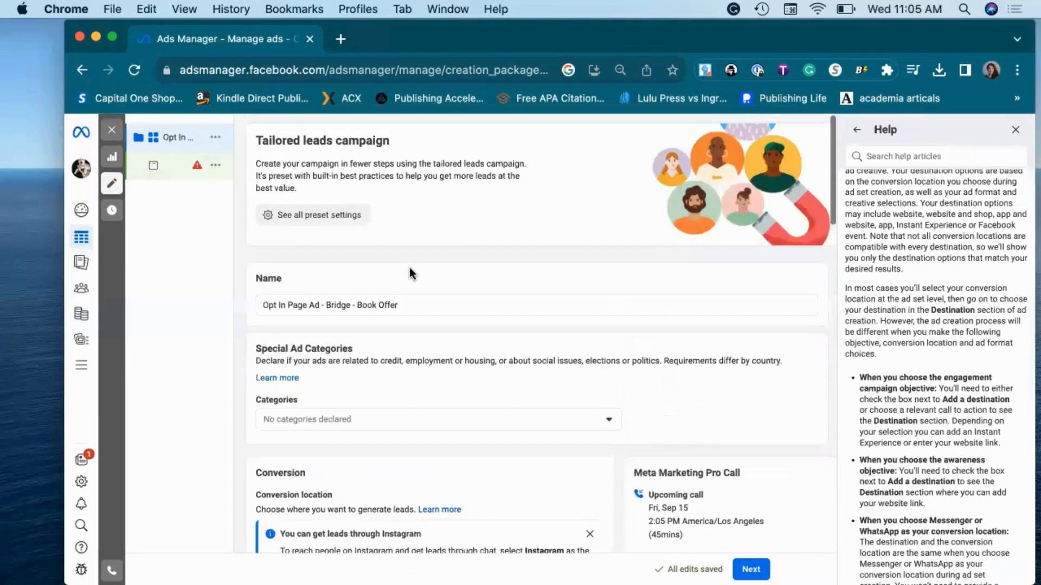
{"action": "scroll", "coordinate": [369, 405], "scroll_direction": "down", "scroll_amount": 4}
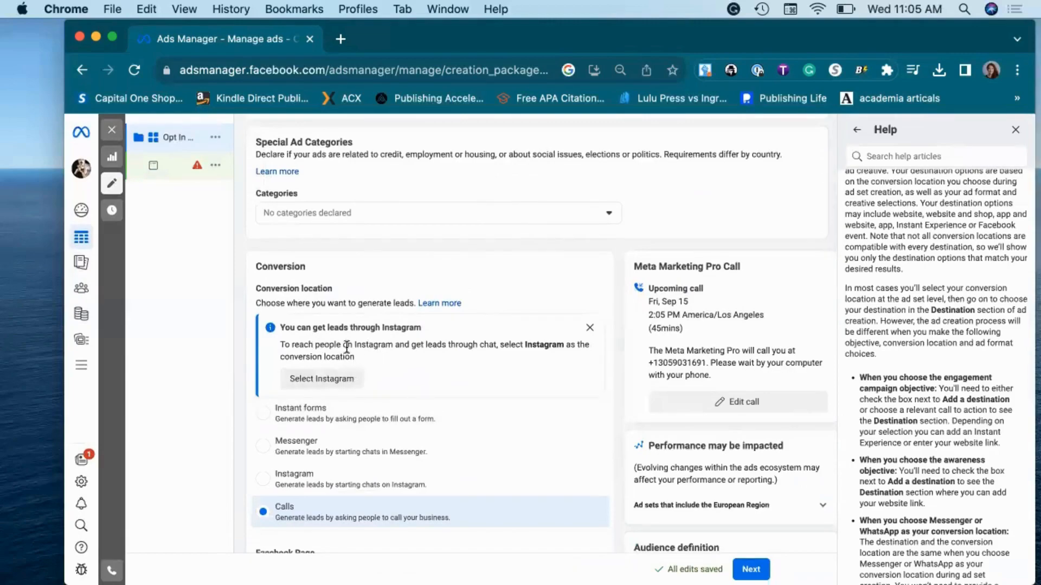
{"action": "scroll", "coordinate": [397, 428], "scroll_direction": "down", "scroll_amount": 2}
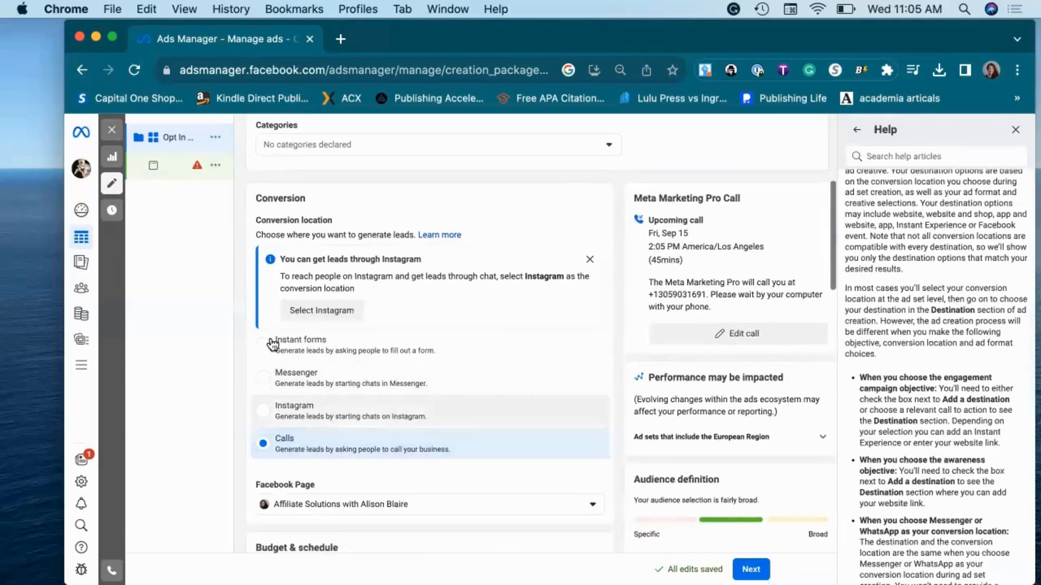
{"action": "left_click", "coordinate": [260, 343]}
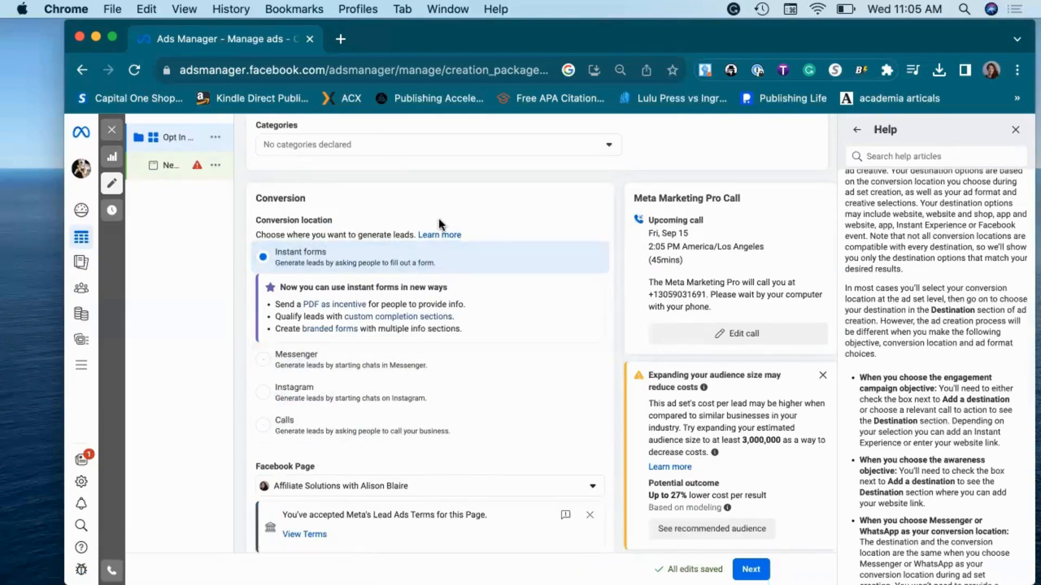
Set the campaign's daily budget to 5.00 USD.
{"action": "scroll", "coordinate": [445, 426], "scroll_direction": "down", "scroll_amount": 5}
{"action": "scroll", "coordinate": [444, 423], "scroll_direction": "down", "scroll_amount": 7}
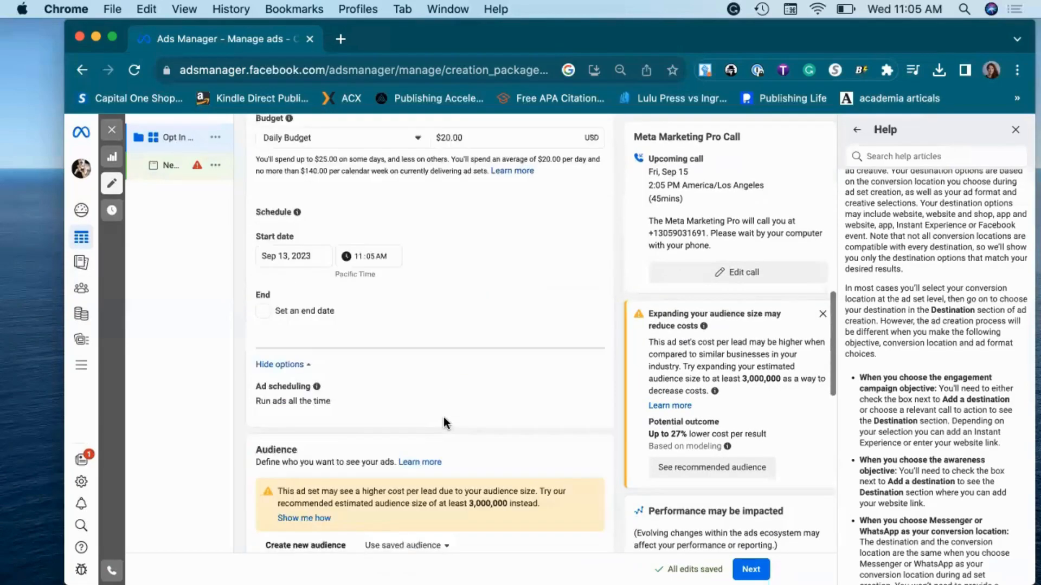
{"action": "scroll", "coordinate": [446, 363], "scroll_direction": "up", "scroll_amount": 3}
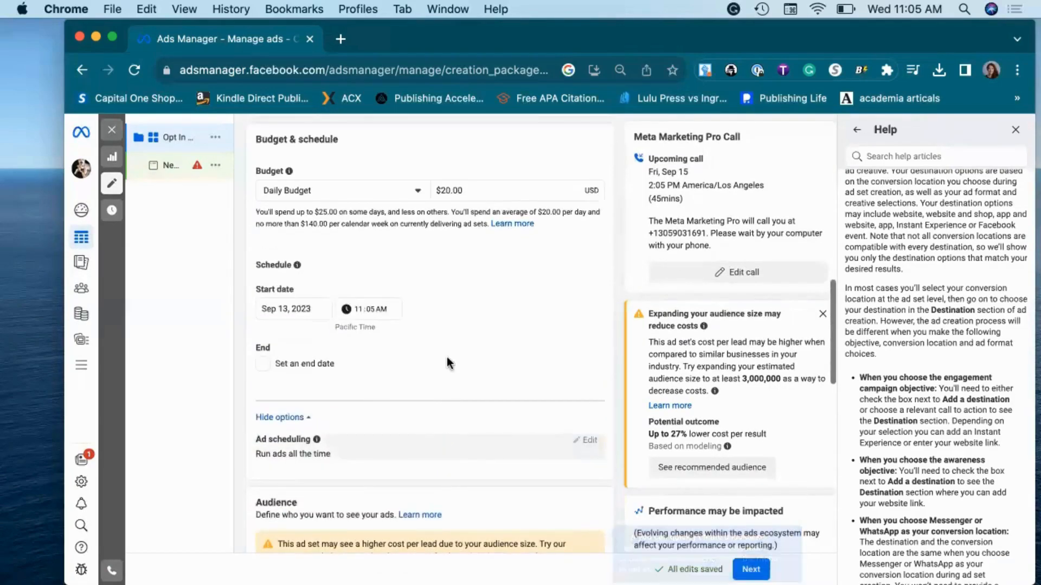
{"action": "left_click", "coordinate": [478, 191]}
{"action": "type", "text": "5.00"}
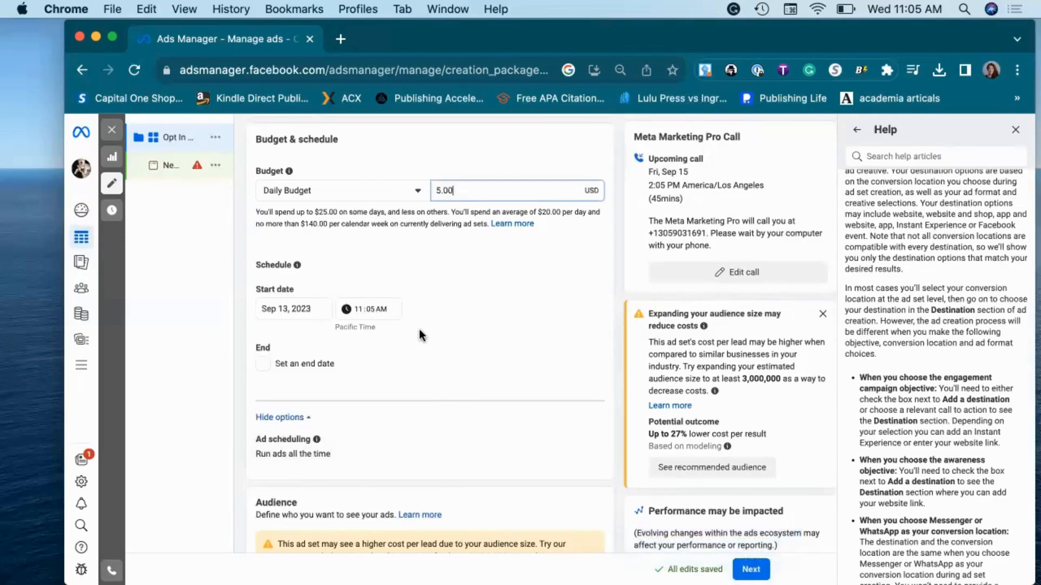
Enable Advantage detailed targeting in the audience settings to reach people beyond the selected interests.
{"action": "scroll", "coordinate": [421, 333], "scroll_direction": "down", "scroll_amount": 5}
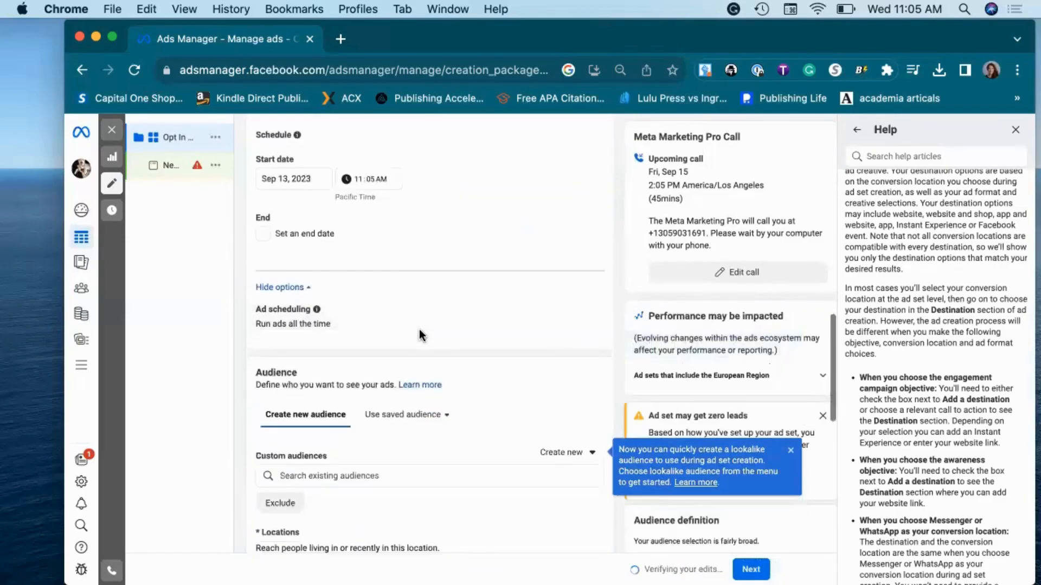
{"action": "scroll", "coordinate": [422, 336], "scroll_direction": "down", "scroll_amount": 10}
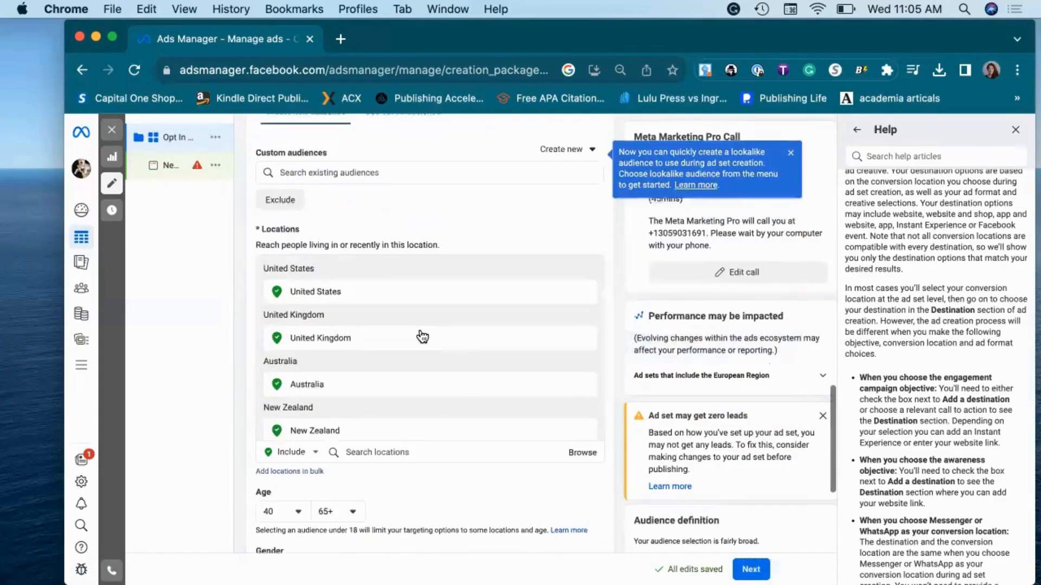
{"action": "scroll", "coordinate": [422, 336], "scroll_direction": "down", "scroll_amount": 10}
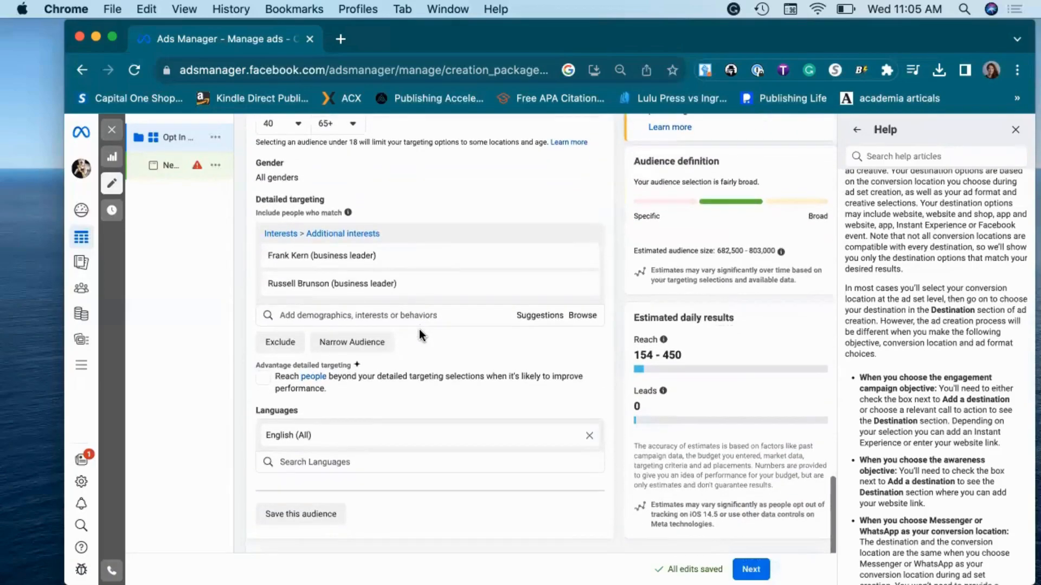
{"action": "left_click", "coordinate": [262, 379]}
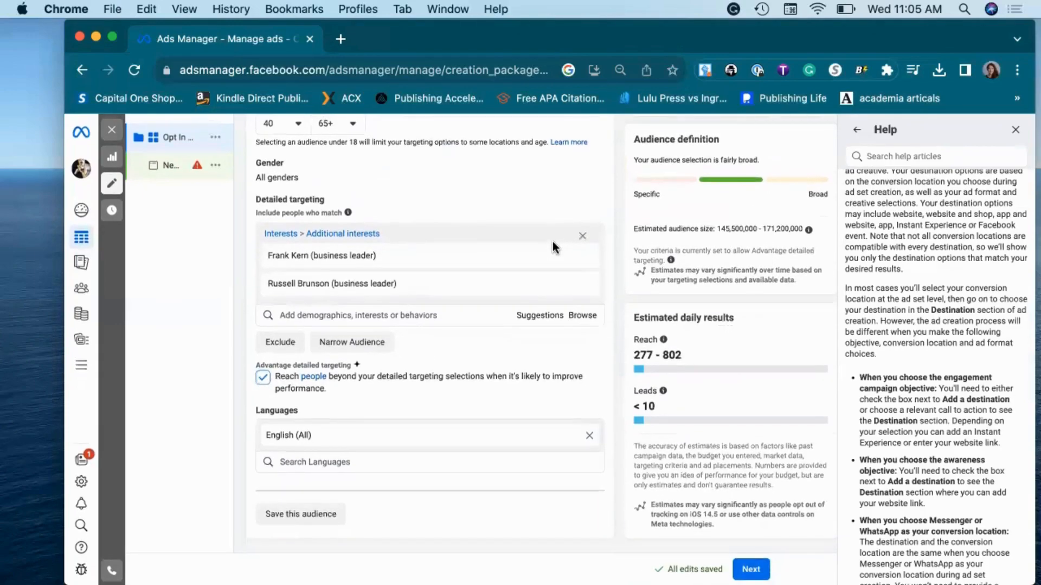
Switch Advantage detailed targeting off and on again to compare the audience size and estimated daily results.
{"action": "scroll", "coordinate": [548, 347], "scroll_direction": "up", "scroll_amount": 5}
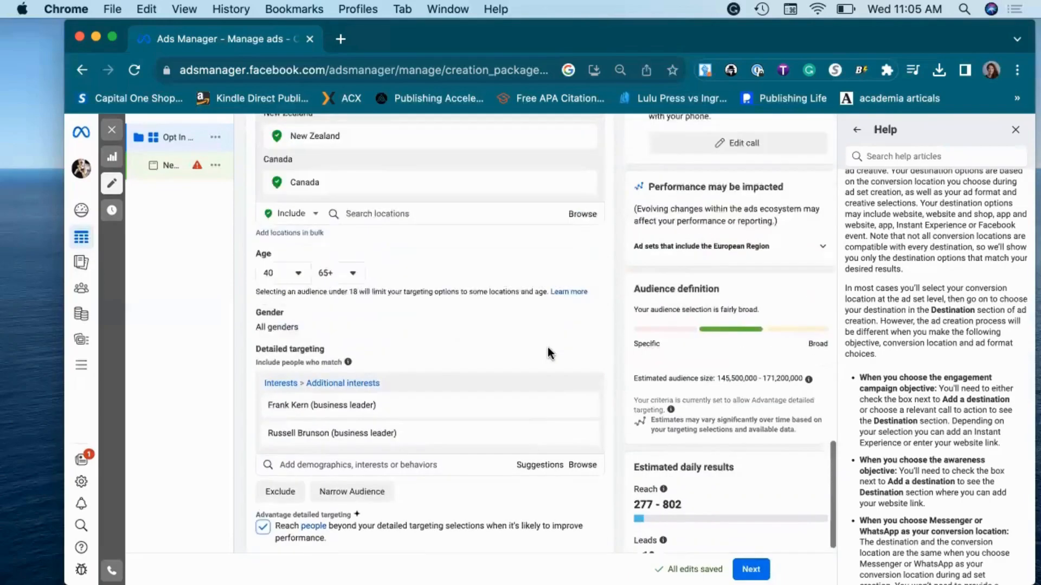
{"action": "scroll", "coordinate": [548, 347], "scroll_direction": "down", "scroll_amount": 5}
{"action": "left_click", "coordinate": [263, 381]}
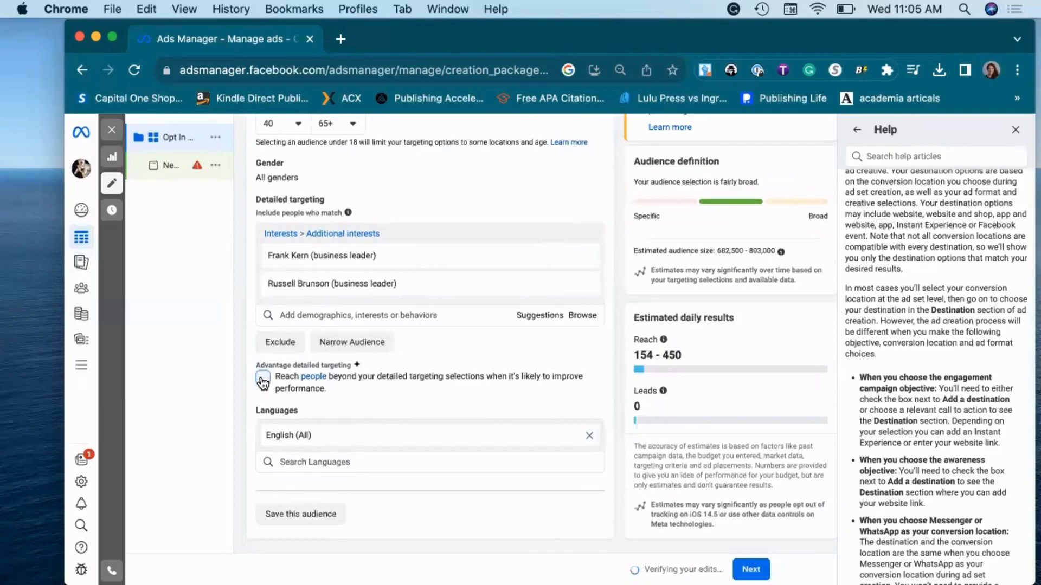
{"action": "left_click", "coordinate": [263, 379]}
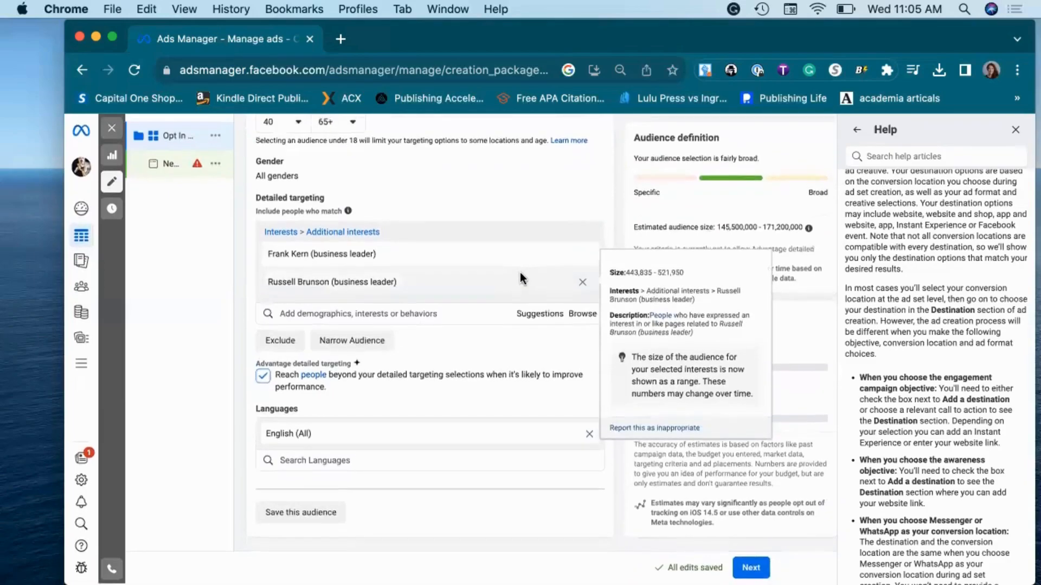
{"action": "scroll", "coordinate": [519, 272], "scroll_direction": "up", "scroll_amount": 4}
{"action": "scroll", "coordinate": [520, 274], "scroll_direction": "down", "scroll_amount": 4}
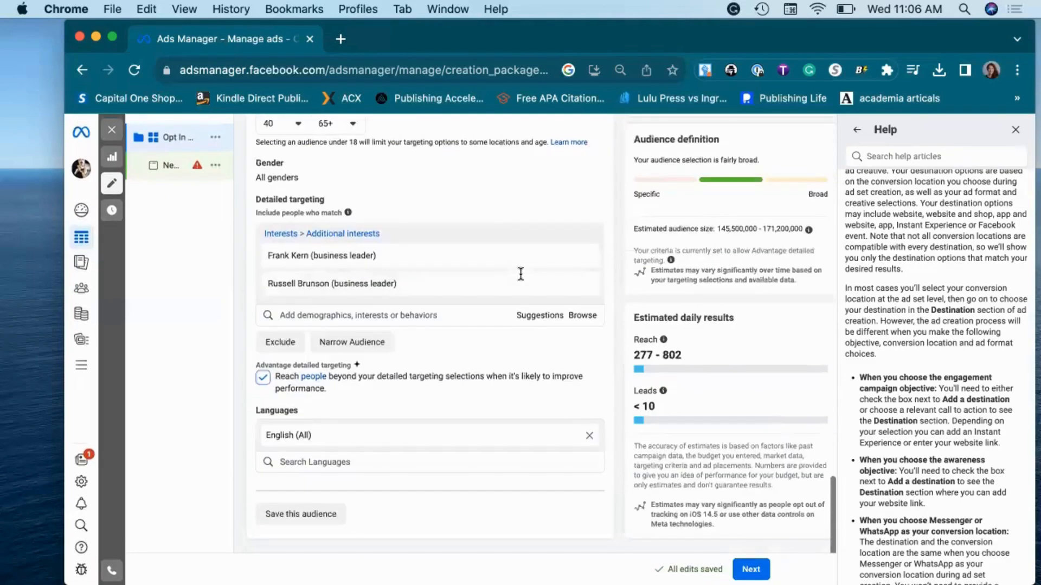
{"action": "mouse_move", "coordinate": [651, 392]}
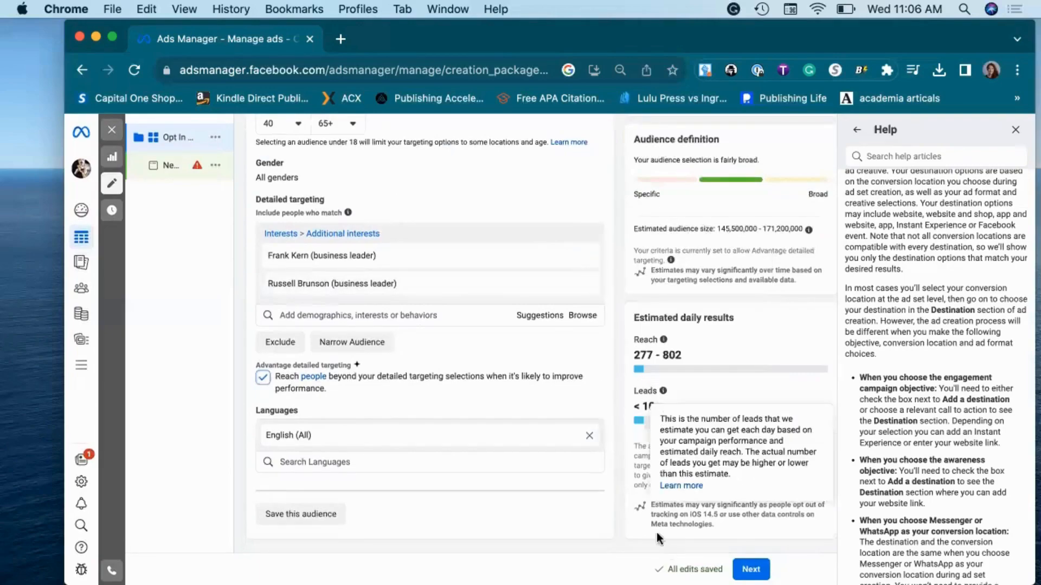
Continue to the ad settings and close the help article.
{"action": "left_click", "coordinate": [754, 569]}
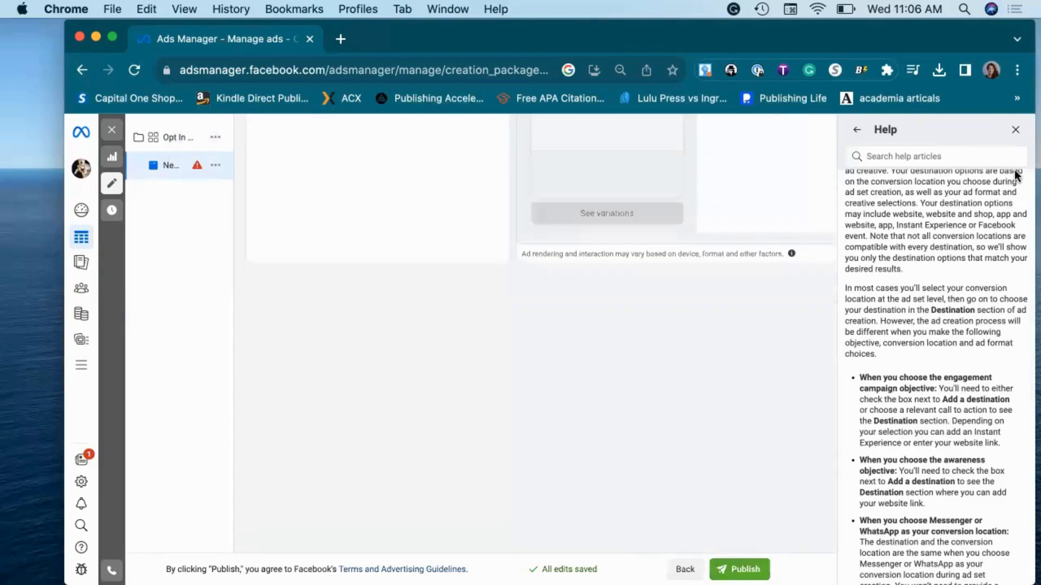
{"action": "left_click", "coordinate": [1015, 131]}
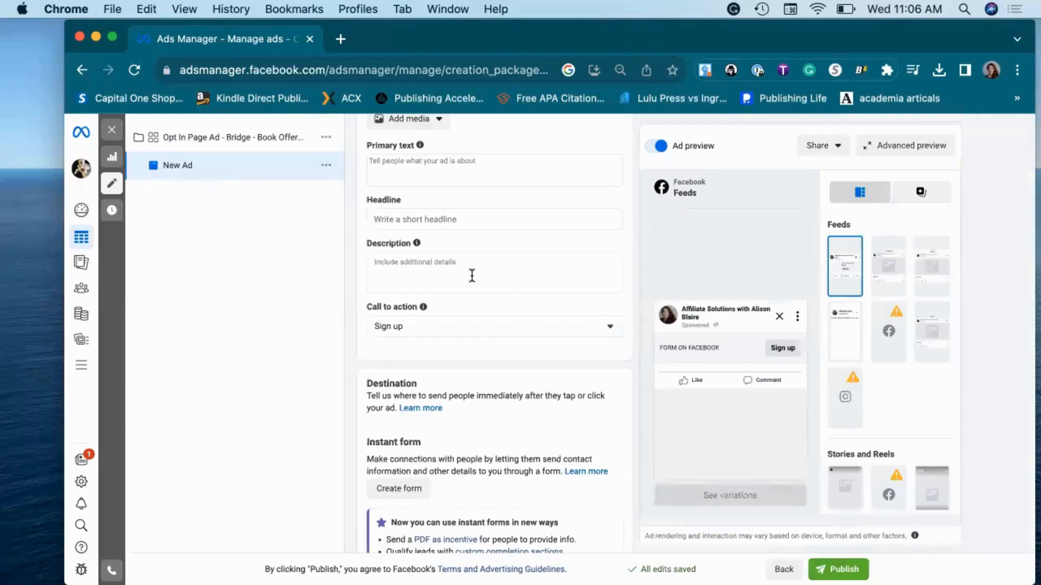
{"action": "scroll", "coordinate": [472, 275], "scroll_direction": "up", "scroll_amount": 10}
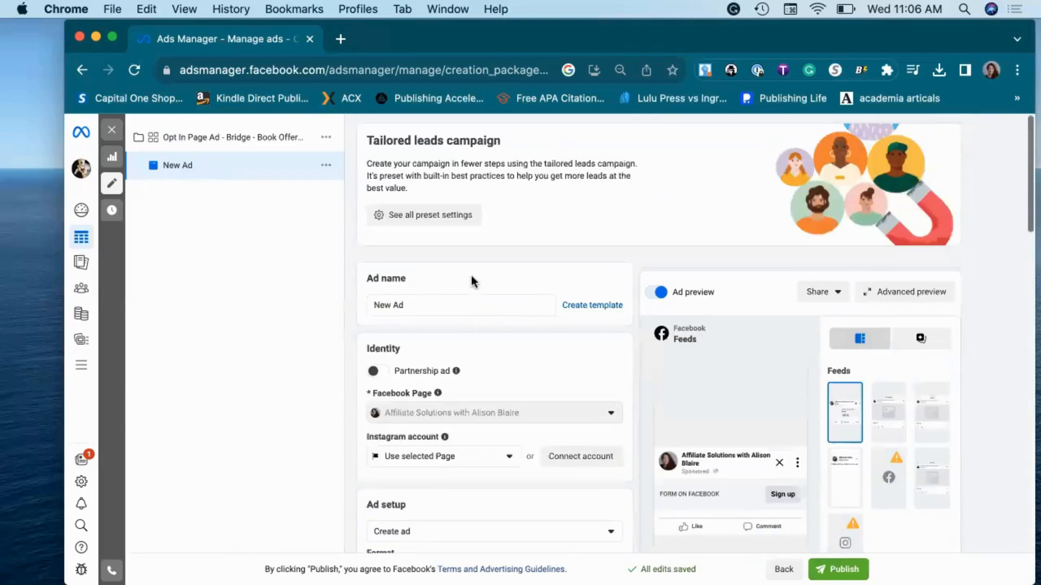
Replace the default ad name with "Opt In Image".
{"action": "left_click_drag", "start_coordinate": [427, 300], "coordinate": [373, 305]}
{"action": "key", "text": "BackSpace"}
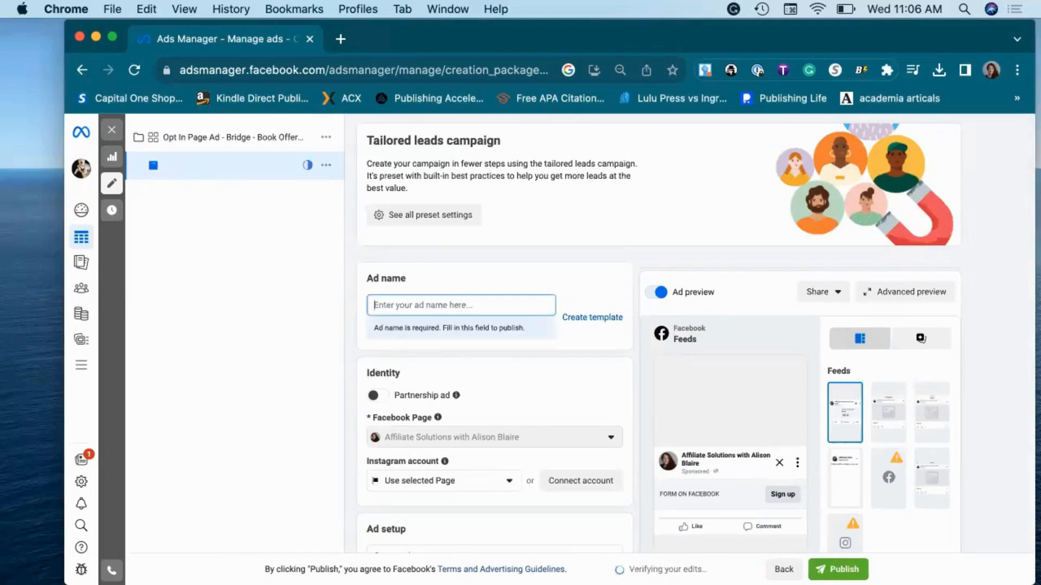
{"action": "type", "text": "Opt In Image w/ dis"}
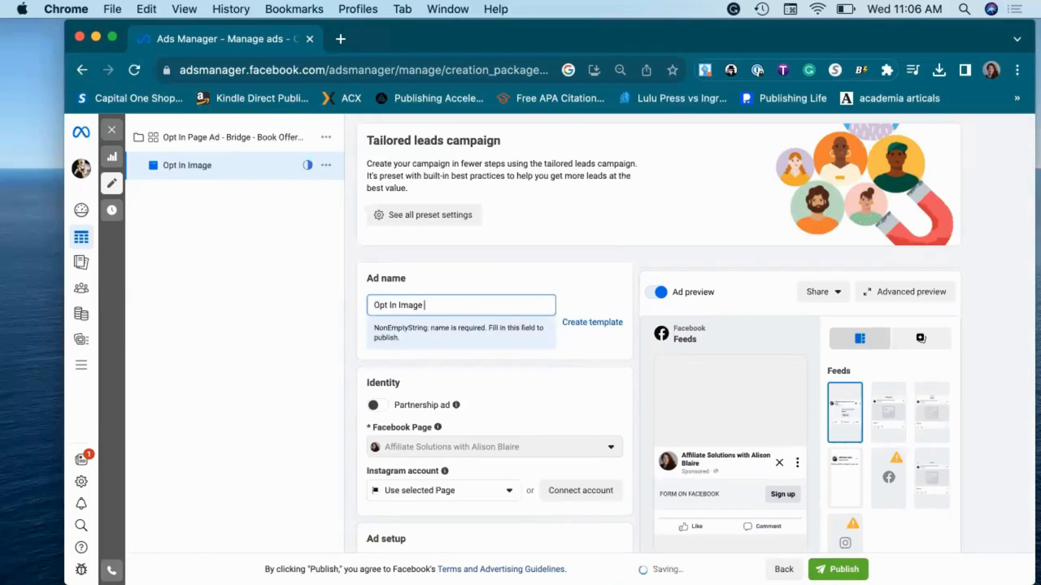
{"action": "type", "text": "c"}
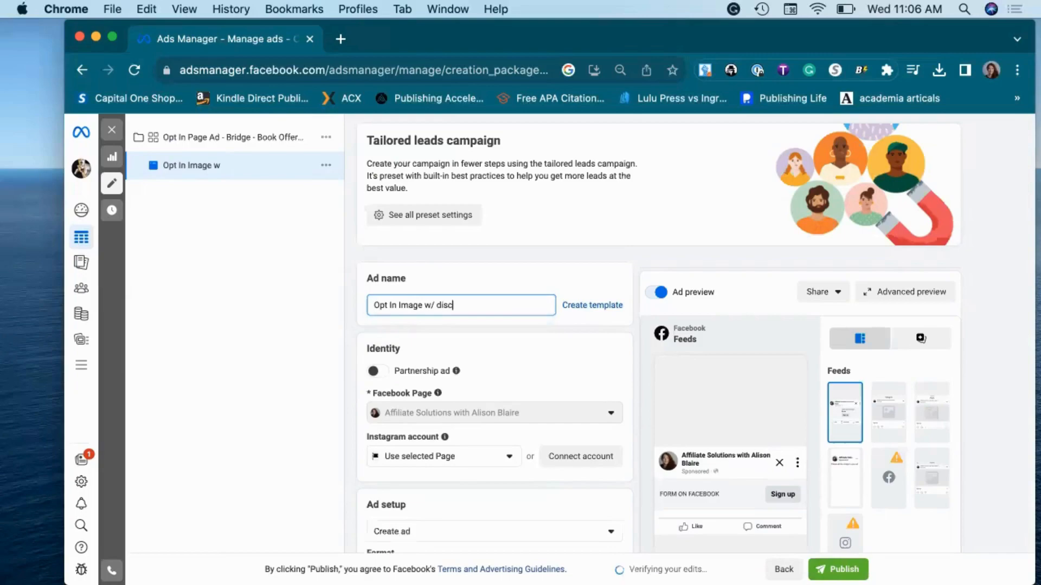
{"action": "key", "text": "BackSpace"}
{"action": "key", "text": "BackSpace"}
{"action": "key", "text": "BackSpace"}
{"action": "key", "text": "BackSpace"}
{"action": "scroll", "coordinate": [503, 317], "scroll_direction": "down", "scroll_amount": 3}
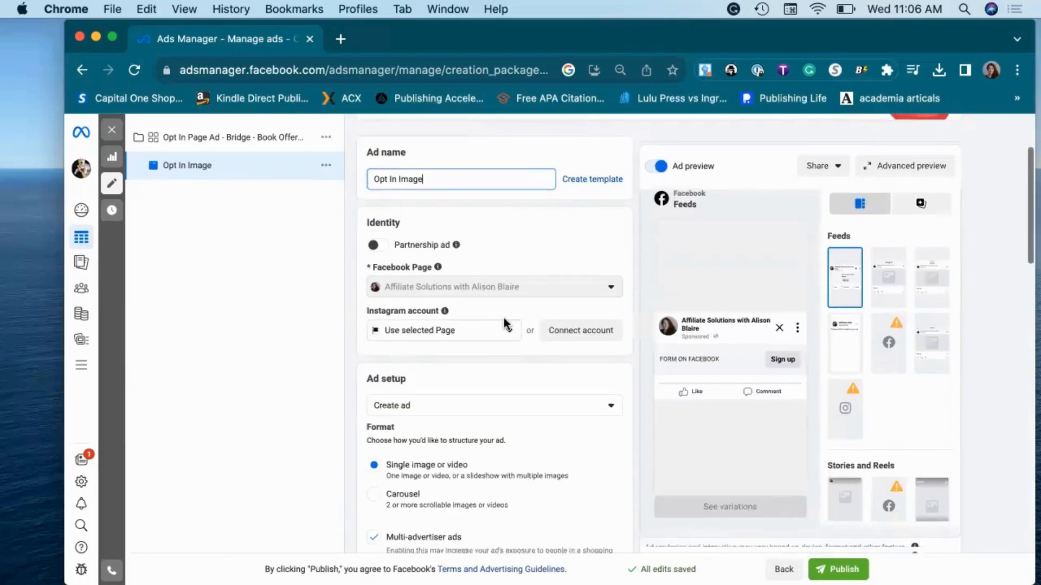
{"action": "scroll", "coordinate": [503, 317], "scroll_direction": "down", "scroll_amount": 3}
{"action": "scroll", "coordinate": [503, 318], "scroll_direction": "up", "scroll_amount": 4}
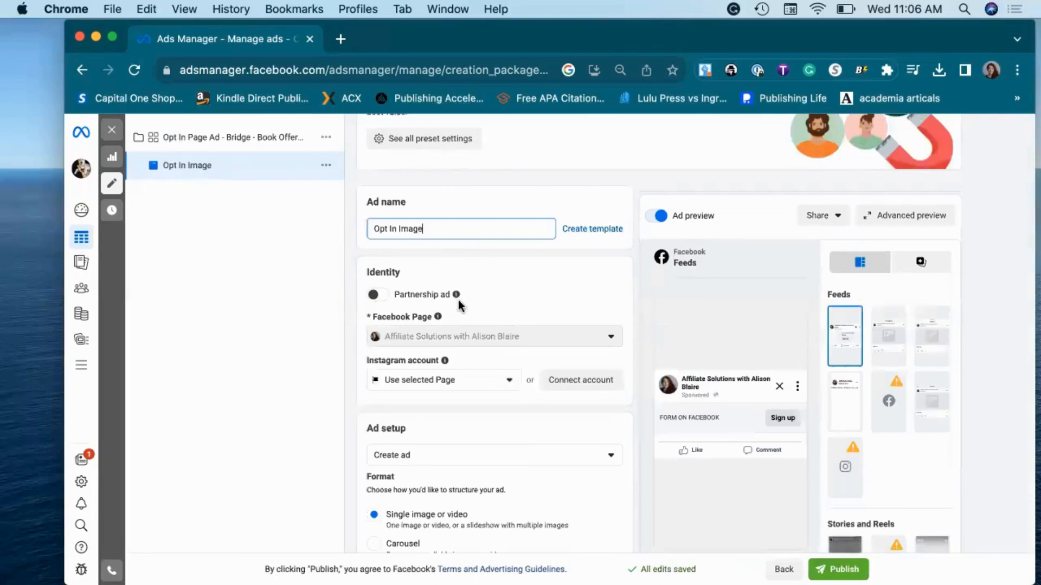
Extend the ad name with "- automated ai targeting on ( Russell+Frank)".
{"action": "type", "text": "-"}
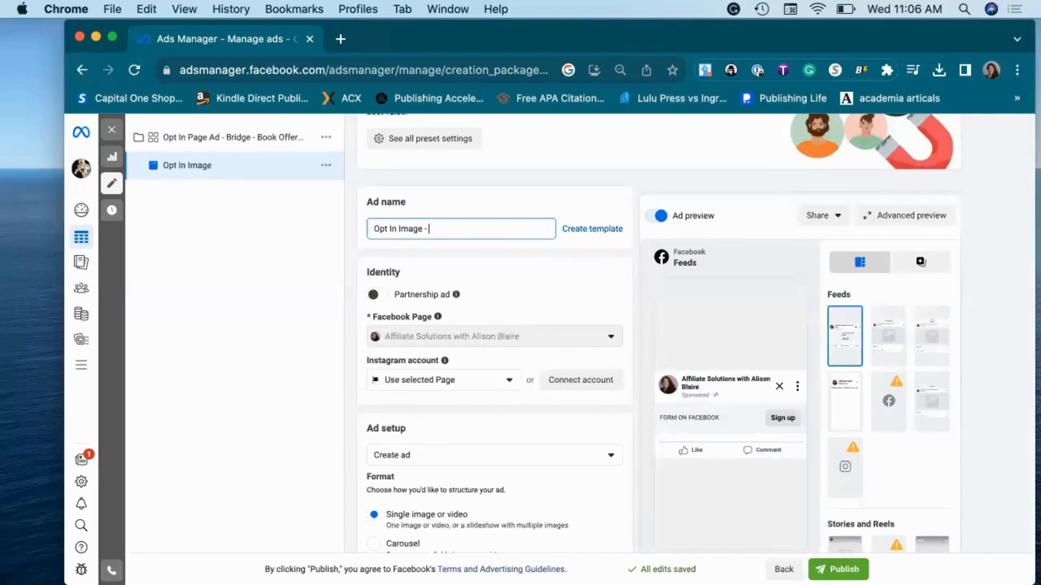
{"action": "type", "text": "aut"}
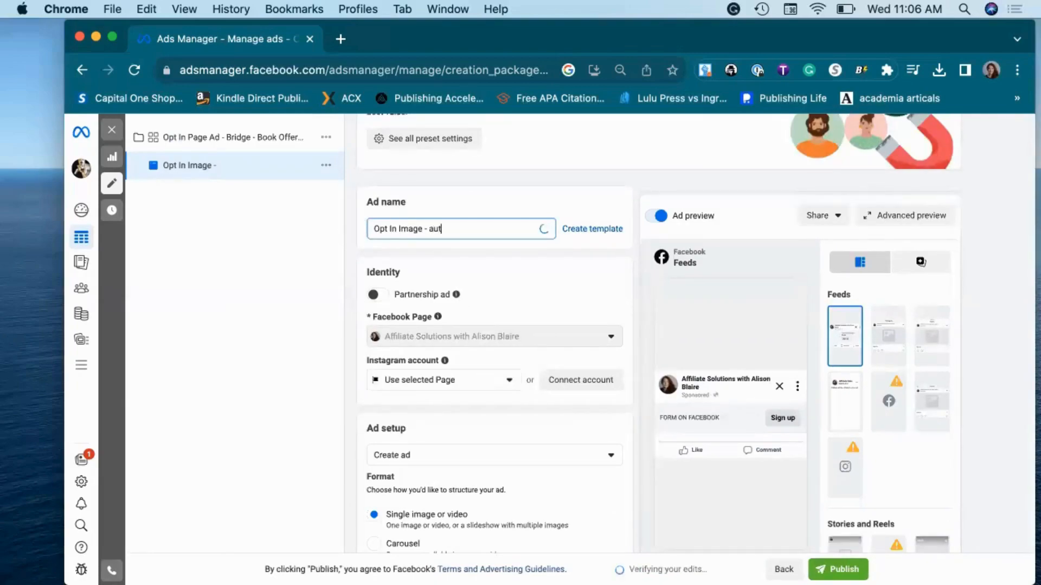
{"action": "type", "text": "omated ai targeting on"}
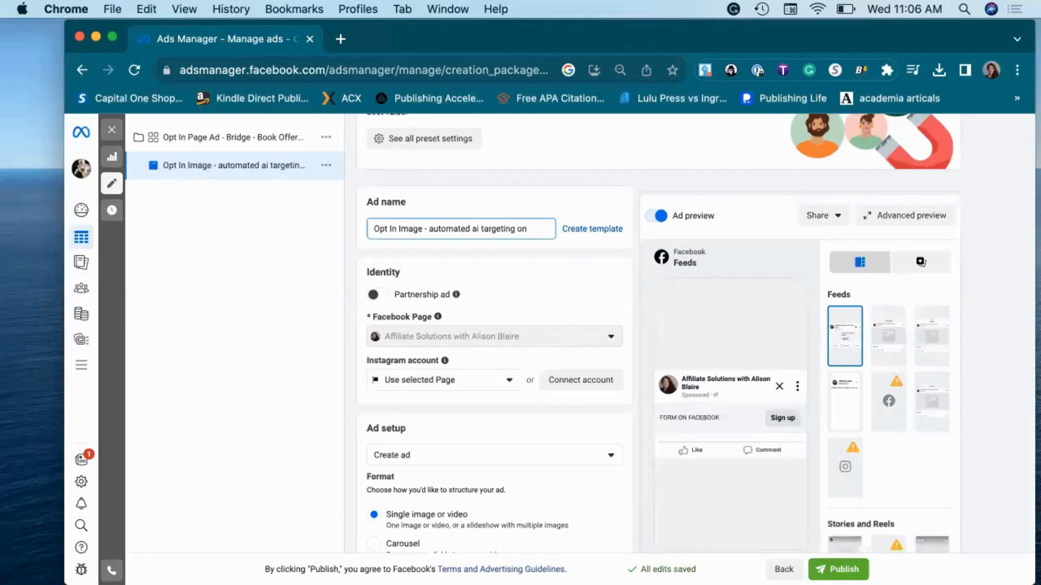
{"action": "type", "text": " ( russell+Frank)"}
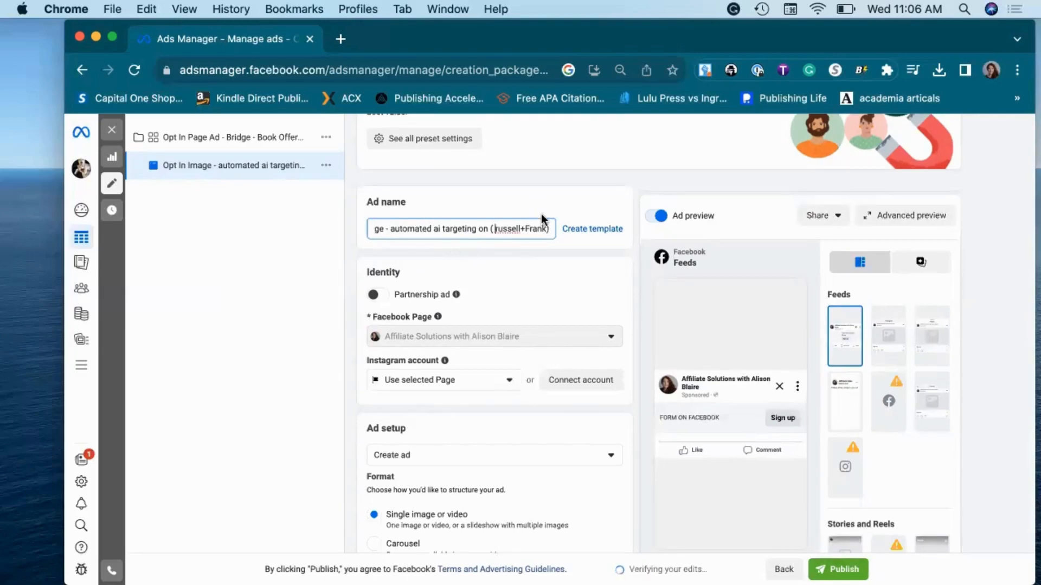
{"action": "left_click", "coordinate": [498, 228]}
{"action": "key", "text": "BackSpace"}
{"action": "type", "text": "R"}
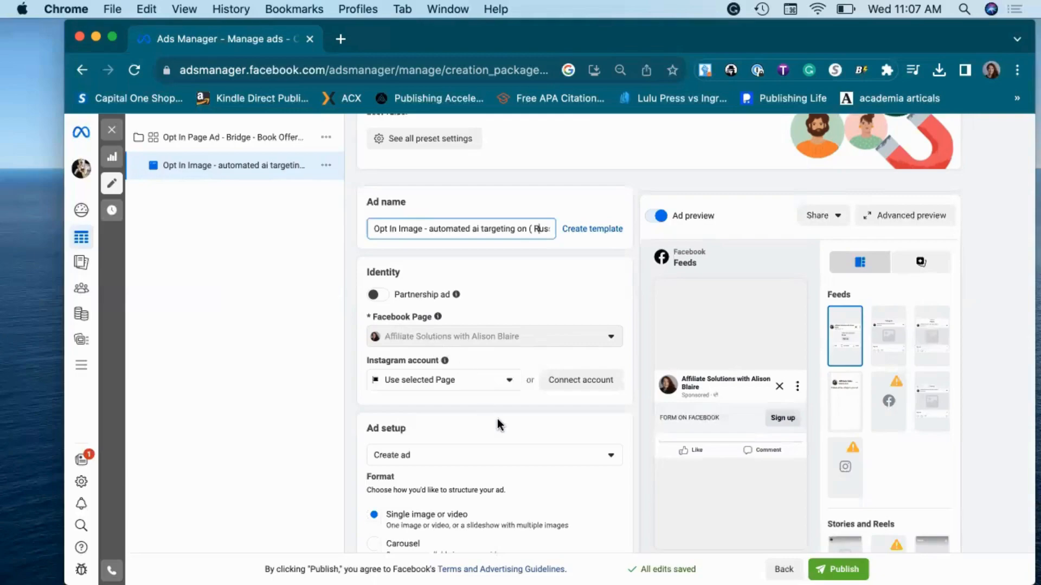
Check the Instagram account choices and the account connection login, then close the login without signing in.
{"action": "scroll", "coordinate": [495, 372], "scroll_direction": "down", "scroll_amount": 1}
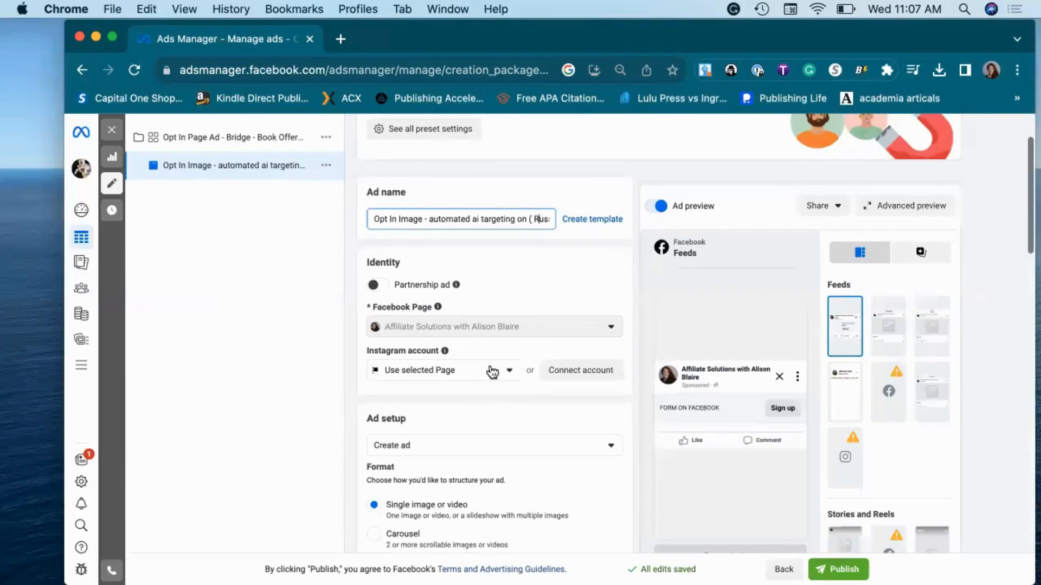
{"action": "left_click", "coordinate": [450, 372]}
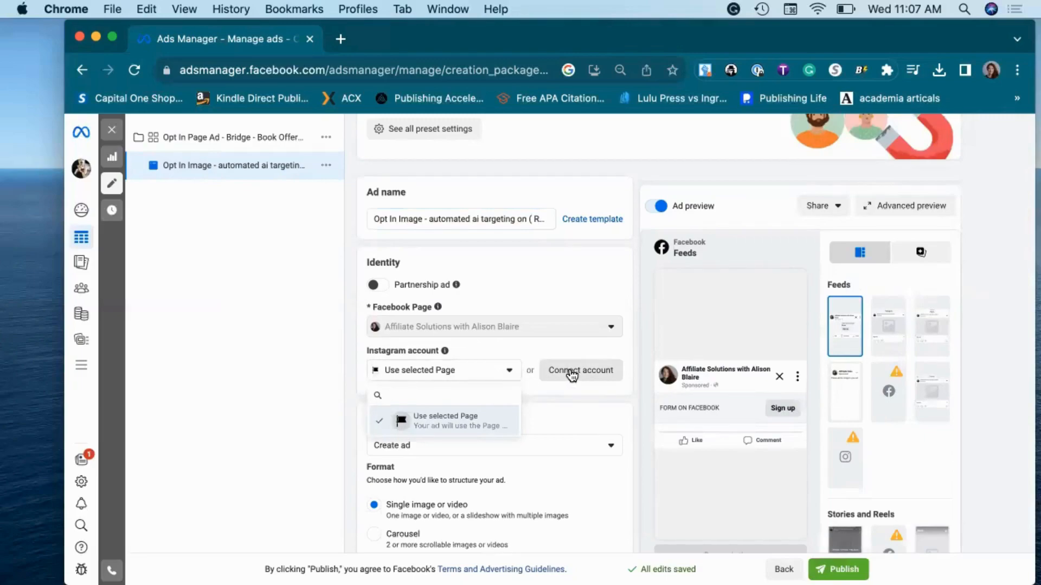
{"action": "left_click", "coordinate": [504, 369]}
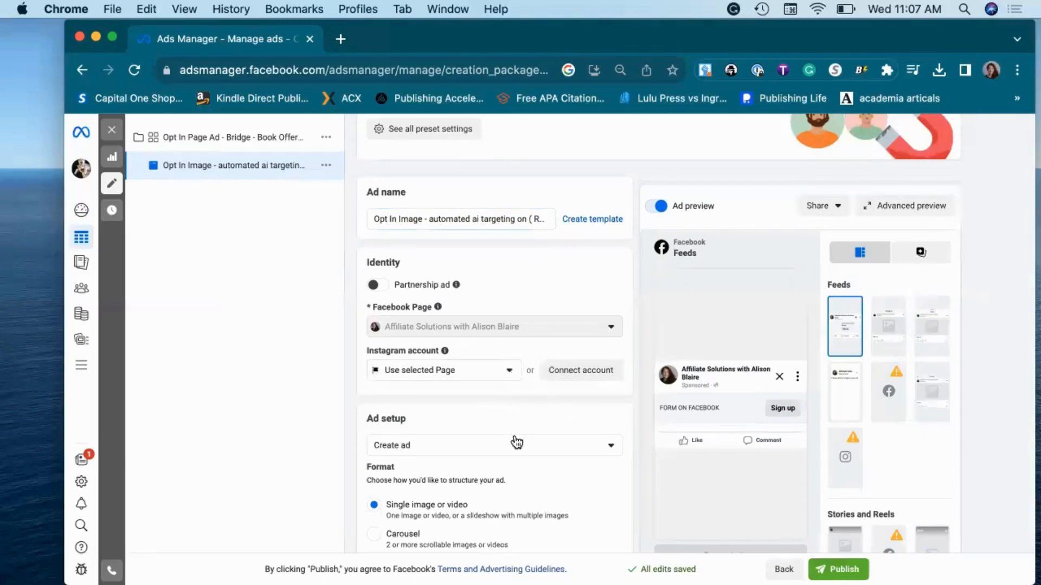
{"action": "left_click", "coordinate": [581, 372]}
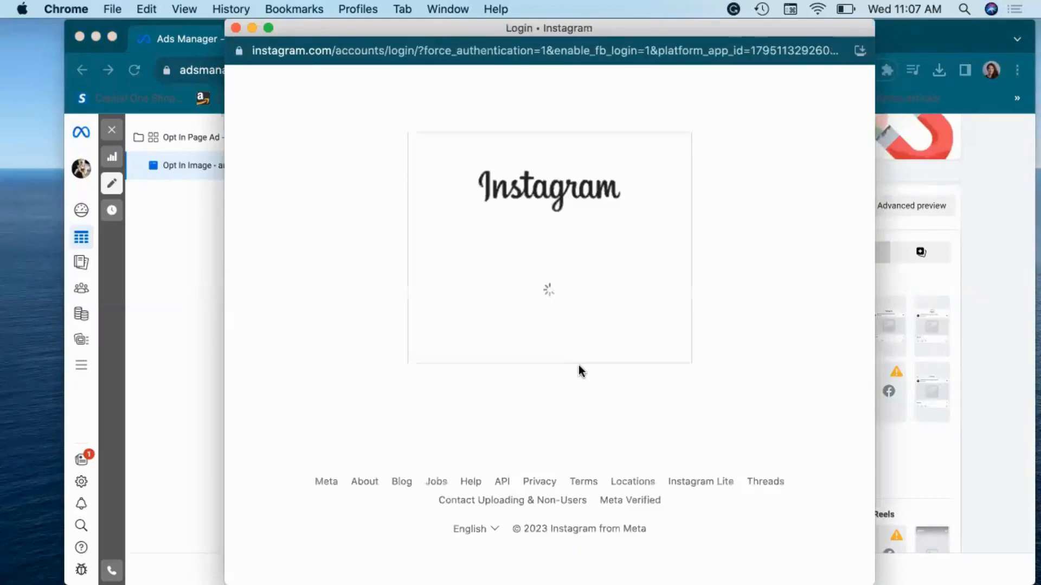
{"action": "left_click", "coordinate": [600, 366]}
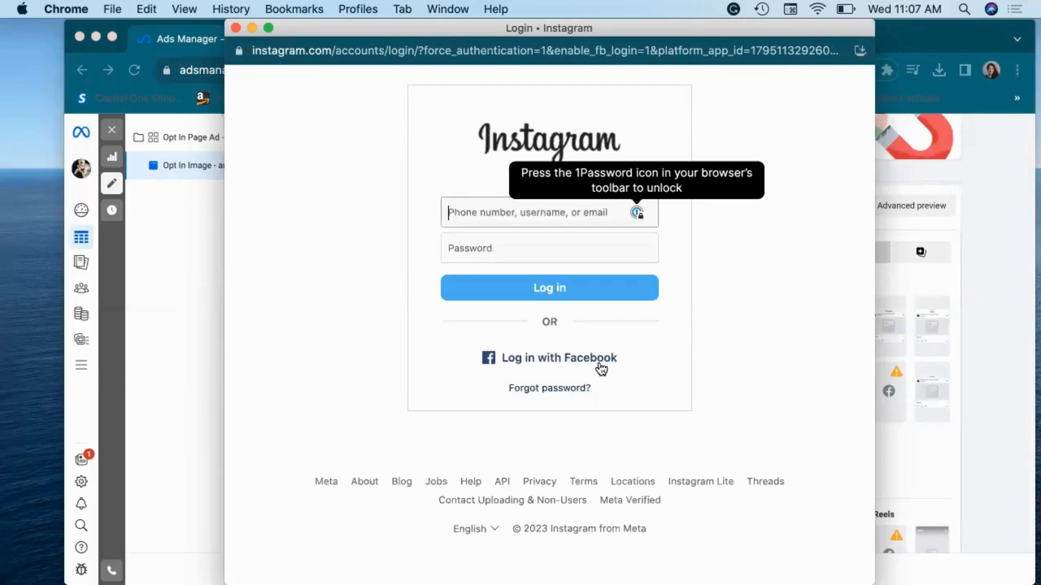
{"action": "left_click", "coordinate": [235, 28]}
Start adding an image as the ad creative's media and open the file upload.
{"action": "scroll", "coordinate": [526, 453], "scroll_direction": "down", "scroll_amount": 1}
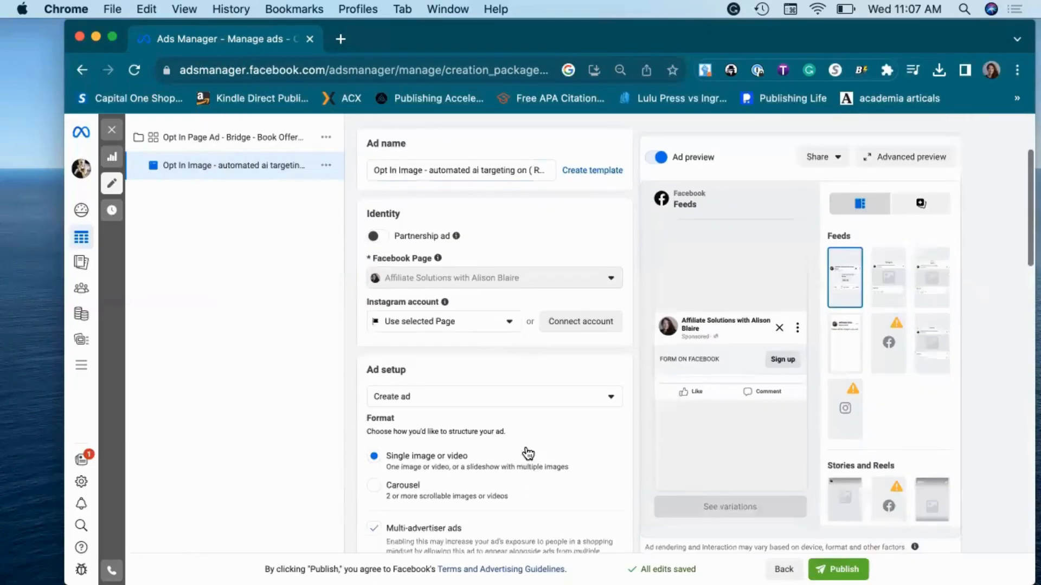
{"action": "scroll", "coordinate": [550, 405], "scroll_direction": "down", "scroll_amount": 2}
{"action": "scroll", "coordinate": [553, 405], "scroll_direction": "down", "scroll_amount": 3}
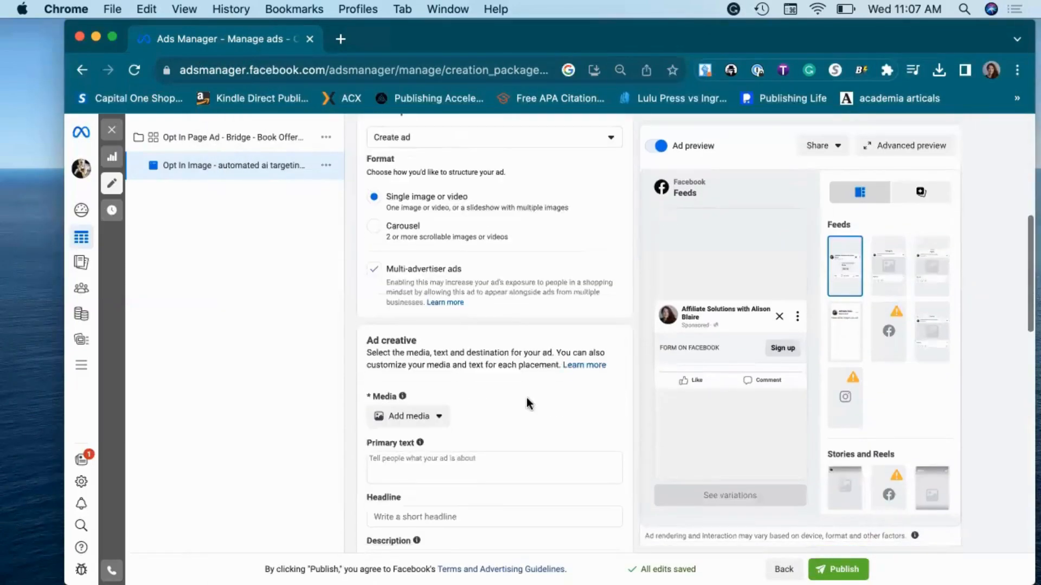
{"action": "scroll", "coordinate": [379, 152], "scroll_direction": "up", "scroll_amount": 1}
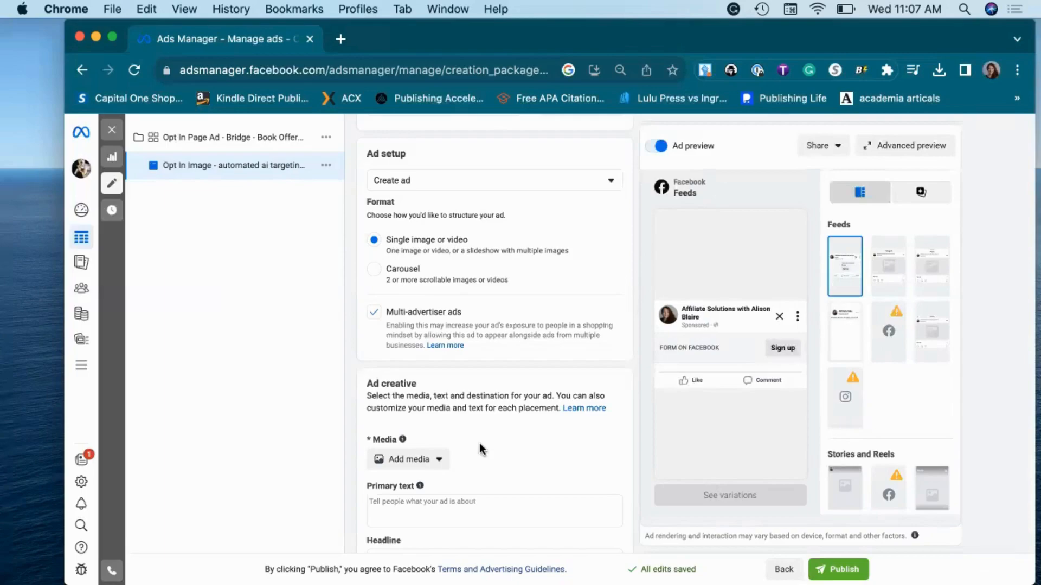
{"action": "scroll", "coordinate": [479, 442], "scroll_direction": "down", "scroll_amount": 3}
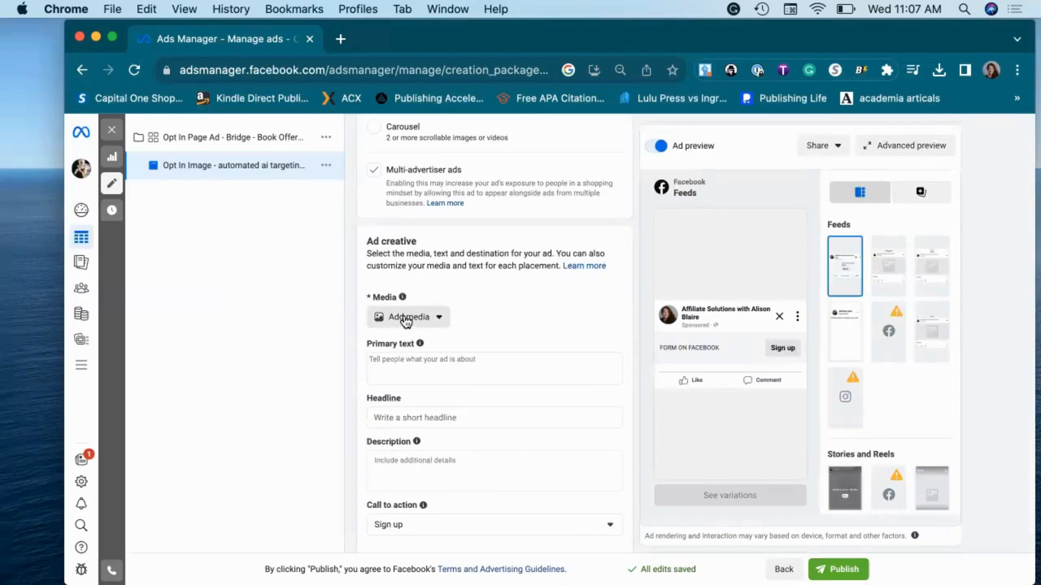
{"action": "left_click", "coordinate": [405, 318]}
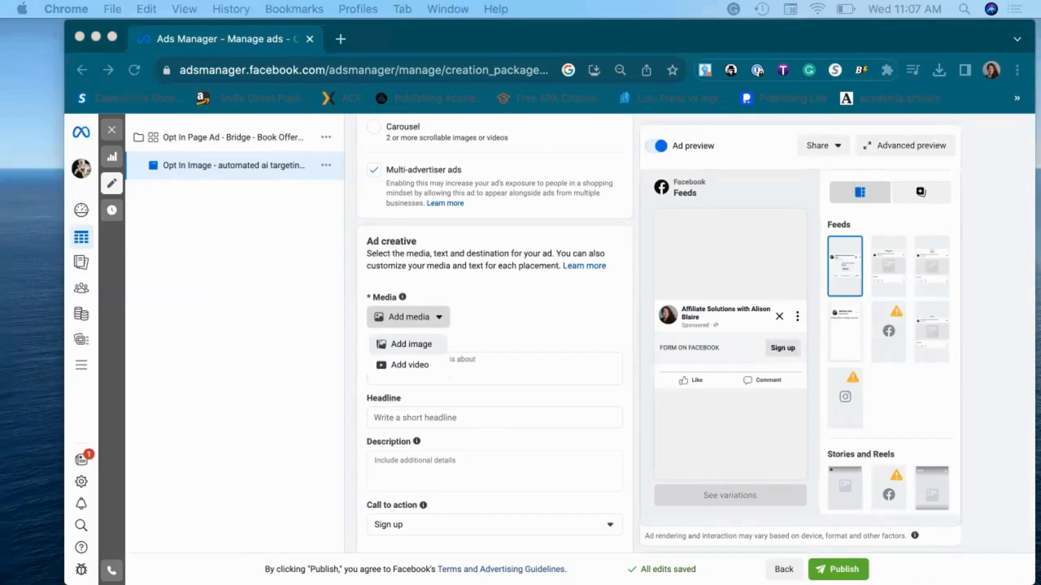
{"action": "left_click", "coordinate": [408, 345]}
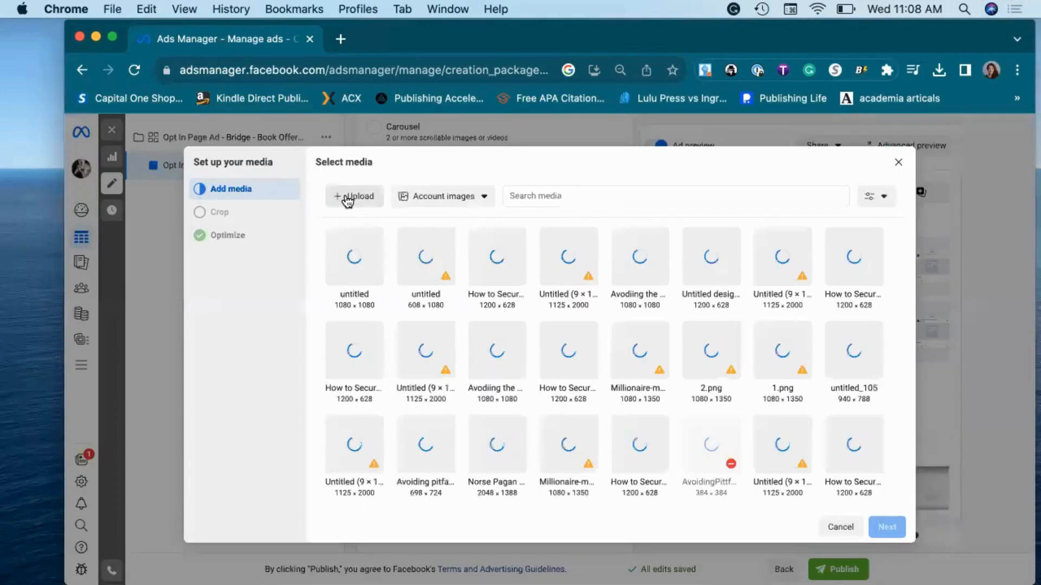
{"action": "left_click", "coordinate": [348, 198]}
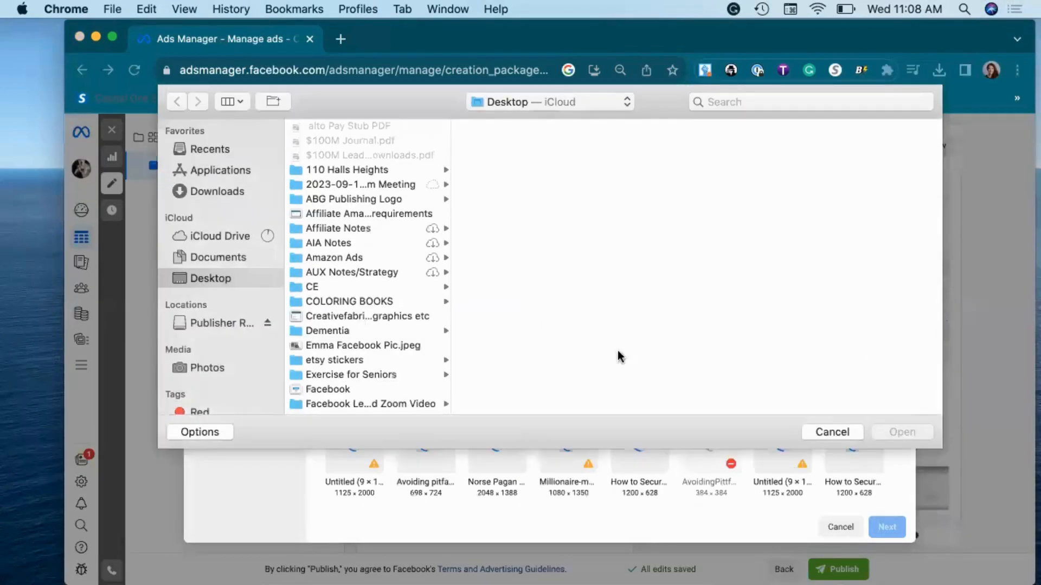
Upload "Avodiing the pittfalls man on clif mock up.psd (3).png" from Downloads as the ad image and continue to cropping.
{"action": "scroll", "coordinate": [350, 308], "scroll_direction": "down", "scroll_amount": 3}
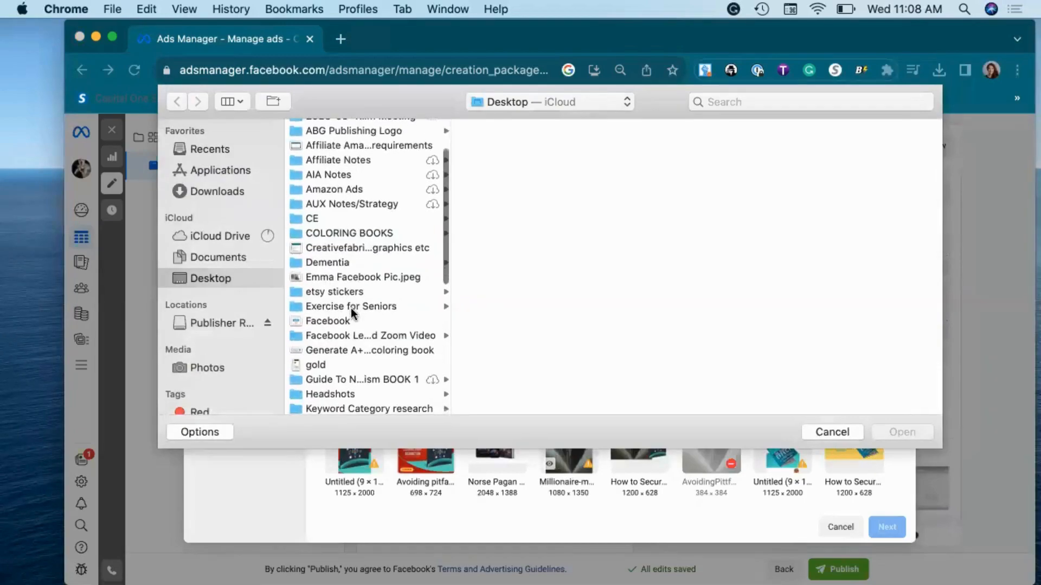
{"action": "scroll", "coordinate": [350, 306], "scroll_direction": "down", "scroll_amount": 6}
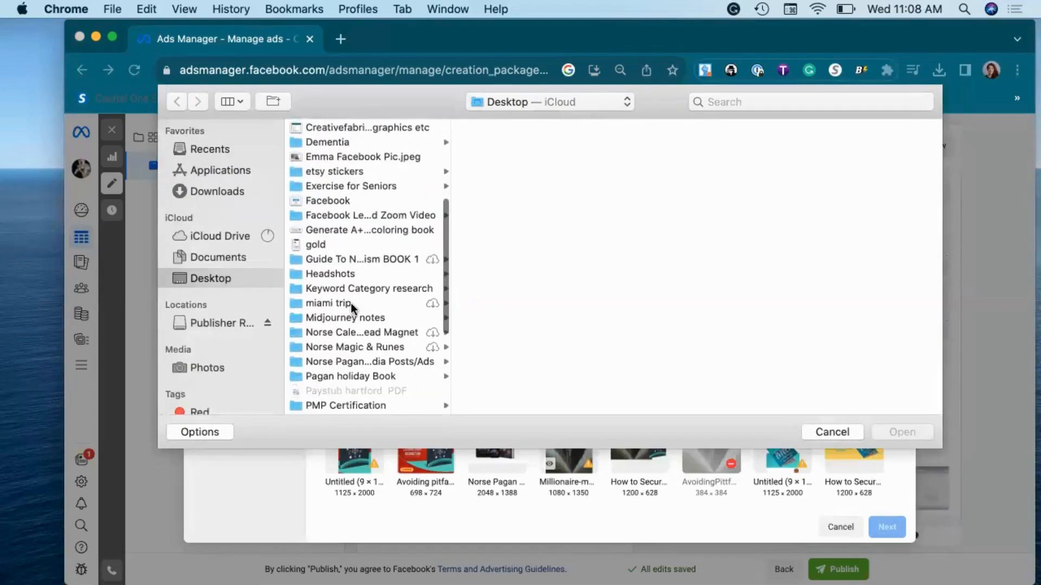
{"action": "left_click", "coordinate": [228, 191]}
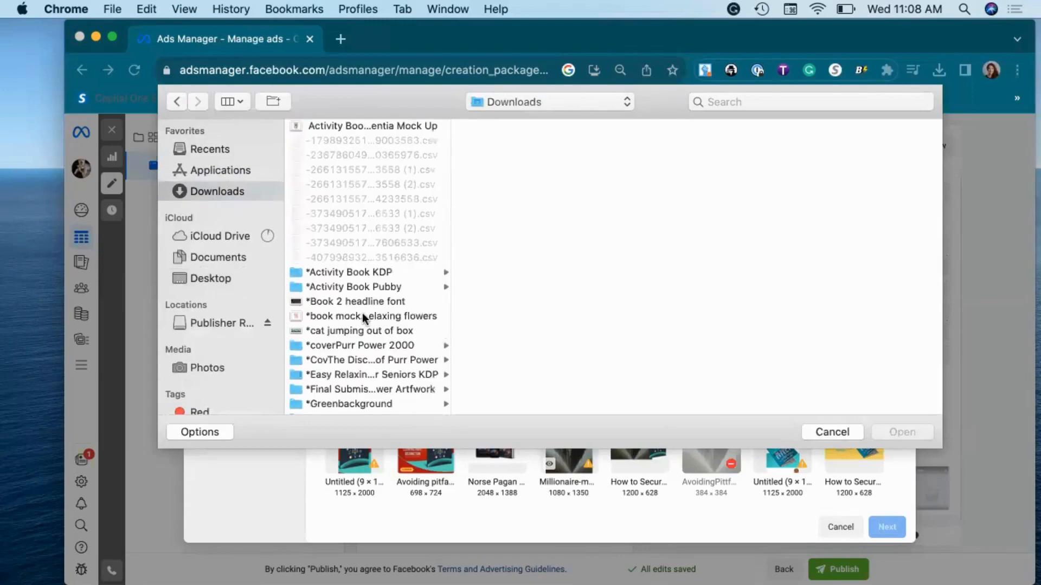
{"action": "scroll", "coordinate": [362, 314], "scroll_direction": "down", "scroll_amount": 15}
{"action": "scroll", "coordinate": [362, 313], "scroll_direction": "down", "scroll_amount": 10}
{"action": "scroll", "coordinate": [362, 314], "scroll_direction": "down", "scroll_amount": 10}
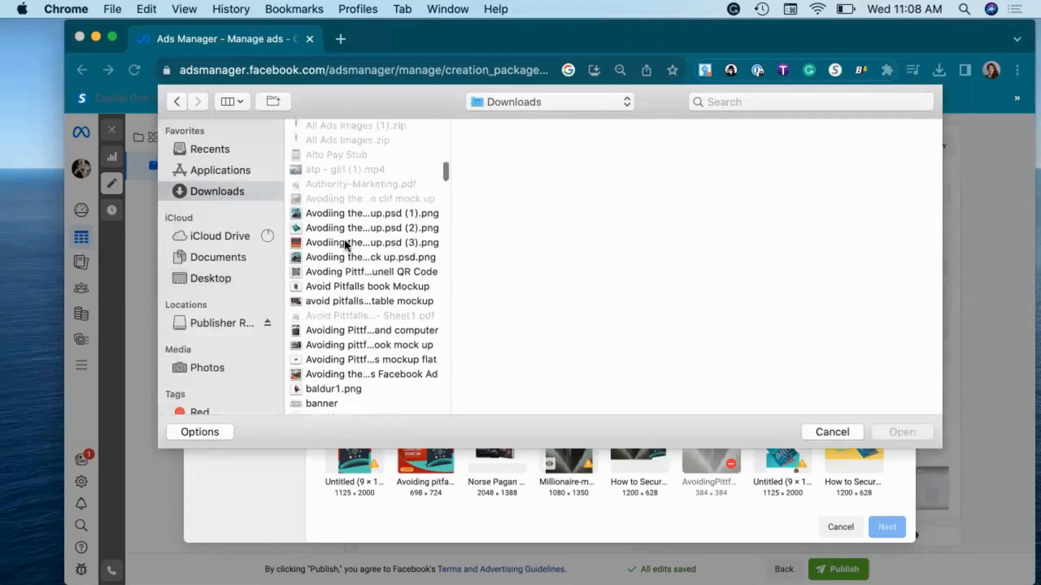
{"action": "left_click", "coordinate": [345, 243]}
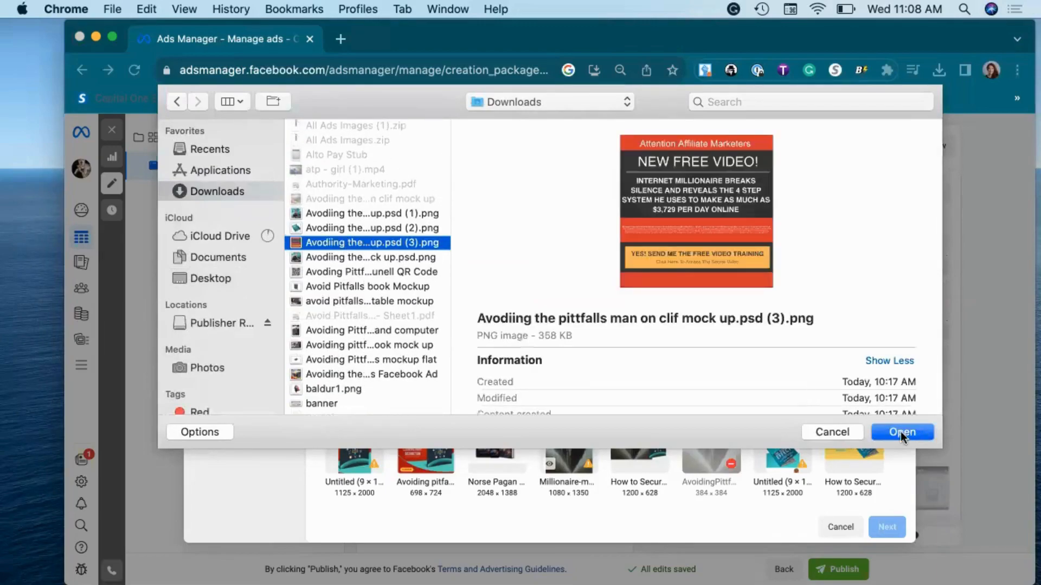
{"action": "left_click", "coordinate": [900, 432]}
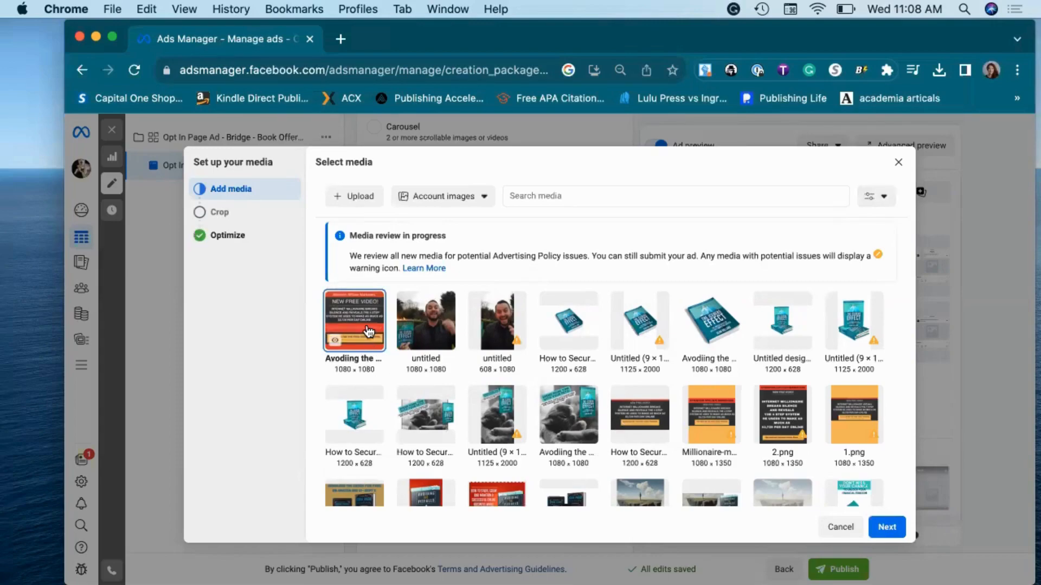
{"action": "left_click", "coordinate": [895, 531]}
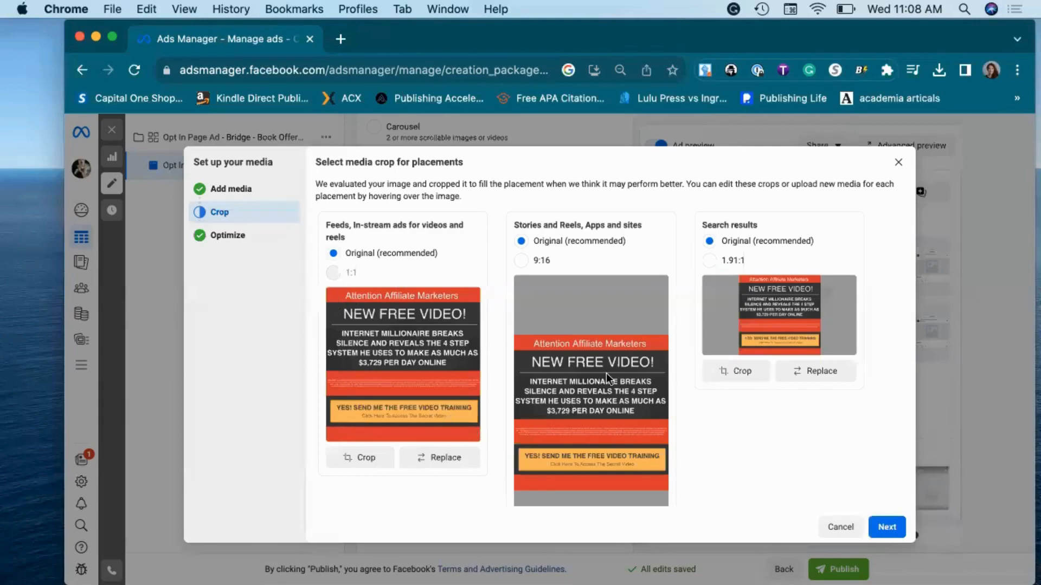
{"action": "scroll", "coordinate": [588, 405], "scroll_direction": "down", "scroll_amount": 3}
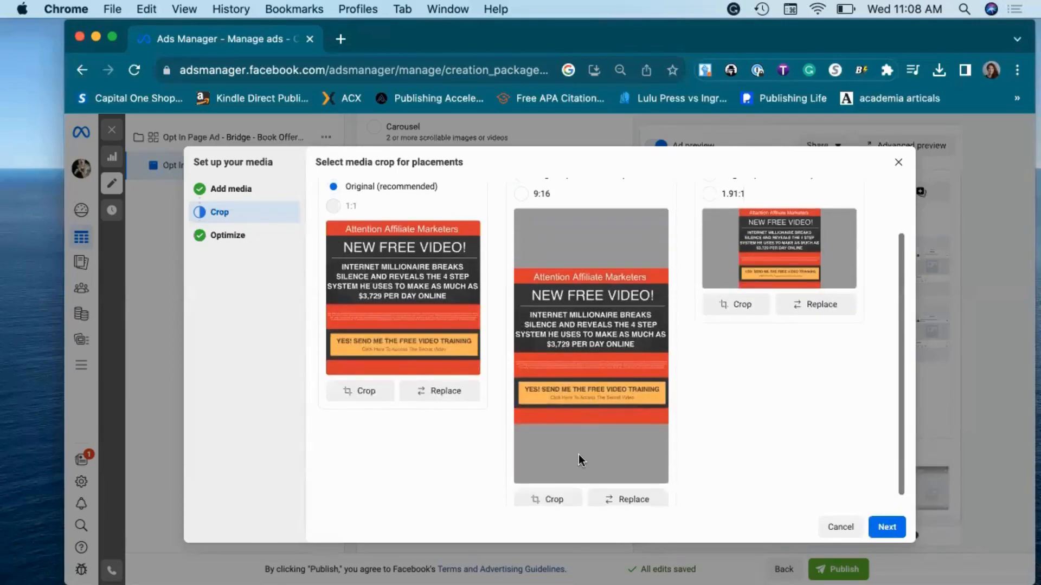
{"action": "left_click", "coordinate": [549, 500]}
{"action": "mouse_move", "coordinate": [529, 376]}
{"action": "left_mouse_down"}
{"action": "mouse_move", "coordinate": [455, 375]}
{"action": "mouse_move", "coordinate": [531, 363]}
{"action": "left_mouse_up"}
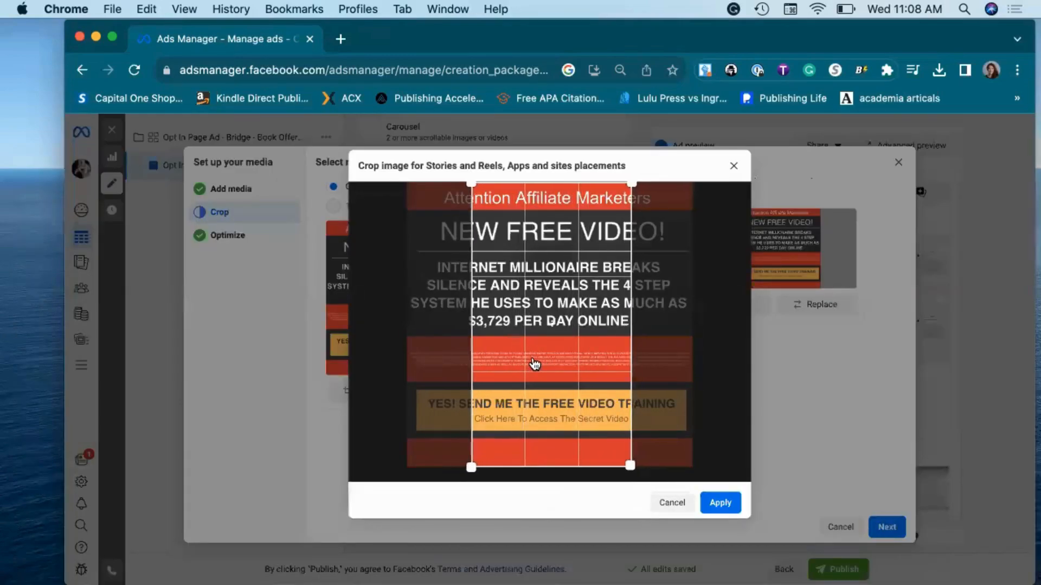
{"action": "left_click", "coordinate": [670, 504]}
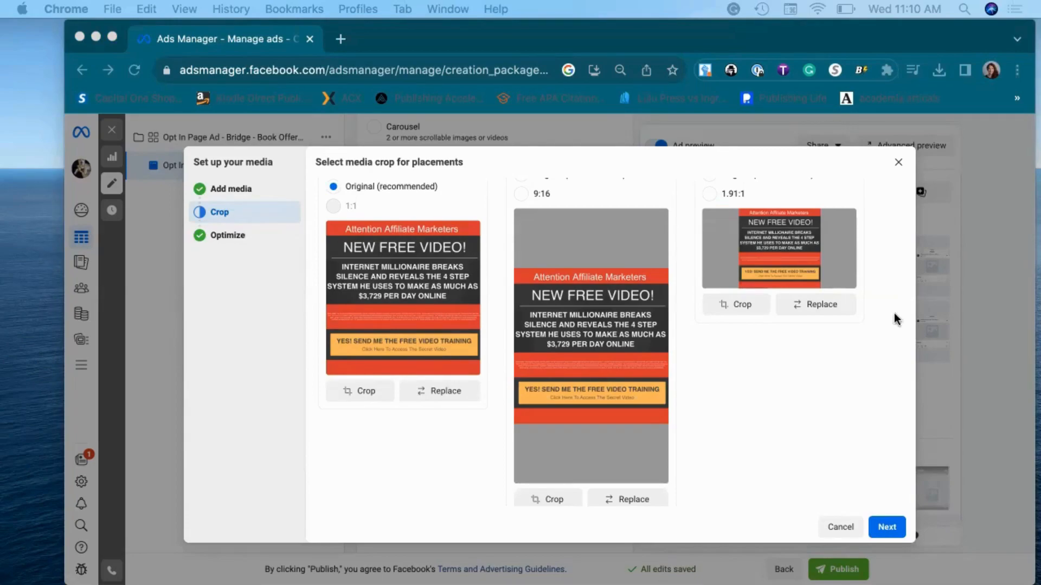
Replace the Stories and Reels, Apps and sites image with the vertical 1125 × 2000 version uploaded from Downloads.
{"action": "left_click", "coordinate": [583, 473]}
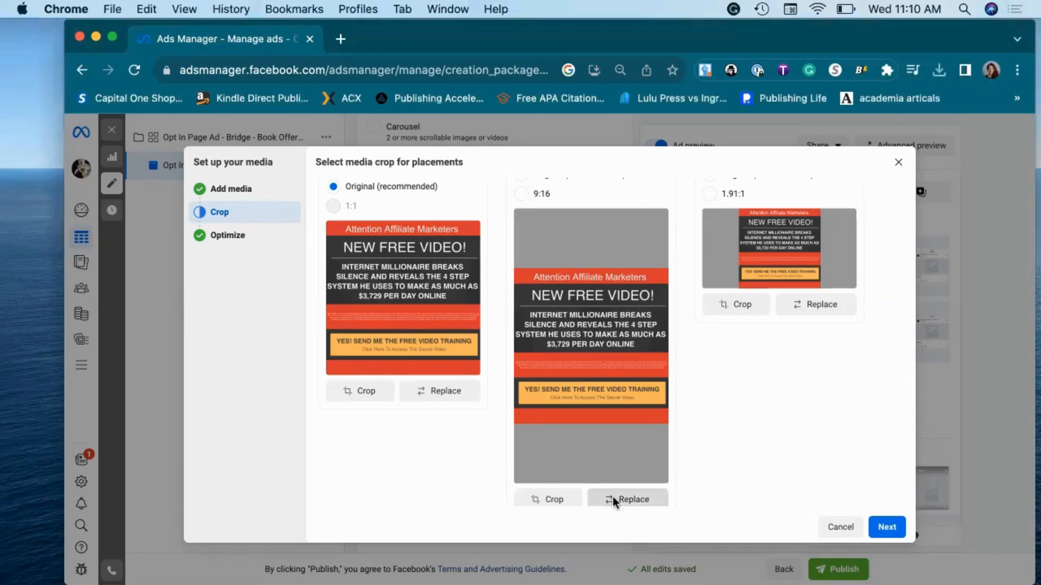
{"action": "left_click", "coordinate": [613, 496]}
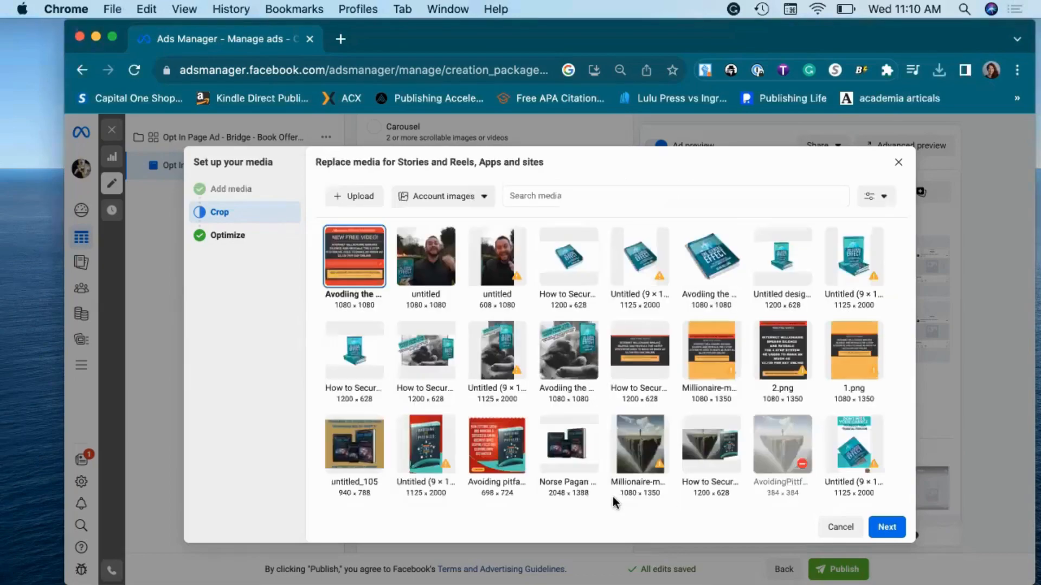
{"action": "left_click", "coordinate": [343, 197]}
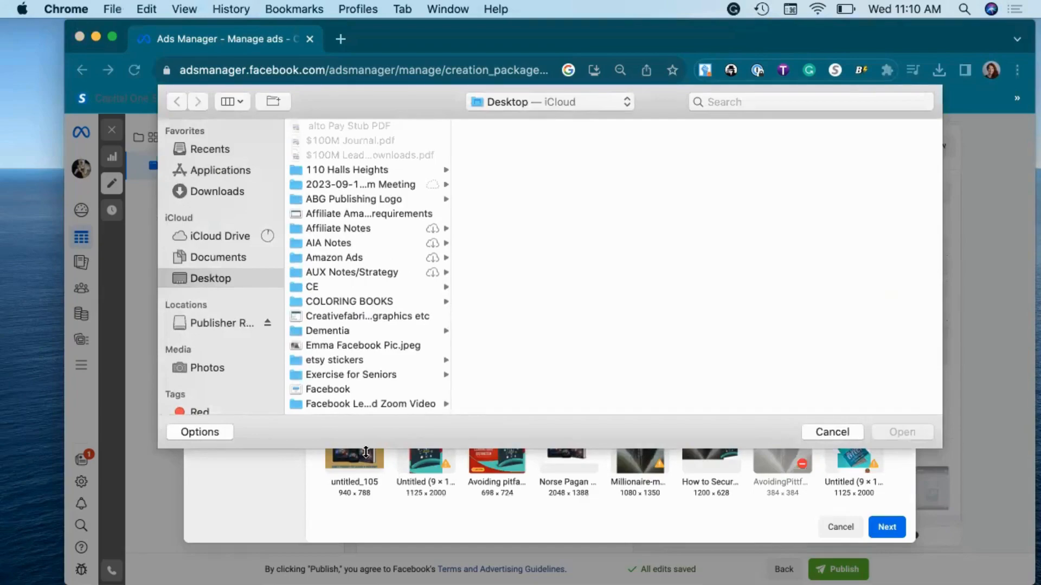
{"action": "left_click", "coordinate": [226, 191]}
{"action": "scroll", "coordinate": [389, 357], "scroll_direction": "down", "scroll_amount": 20}
{"action": "left_click", "coordinate": [369, 271]}
{"action": "left_click", "coordinate": [896, 432]}
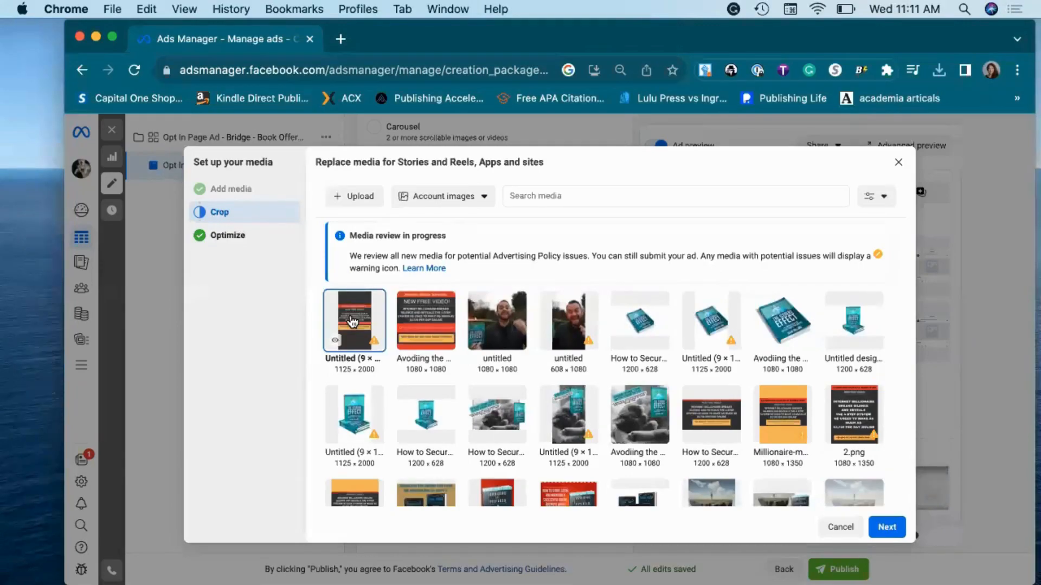
{"action": "left_click", "coordinate": [895, 532]}
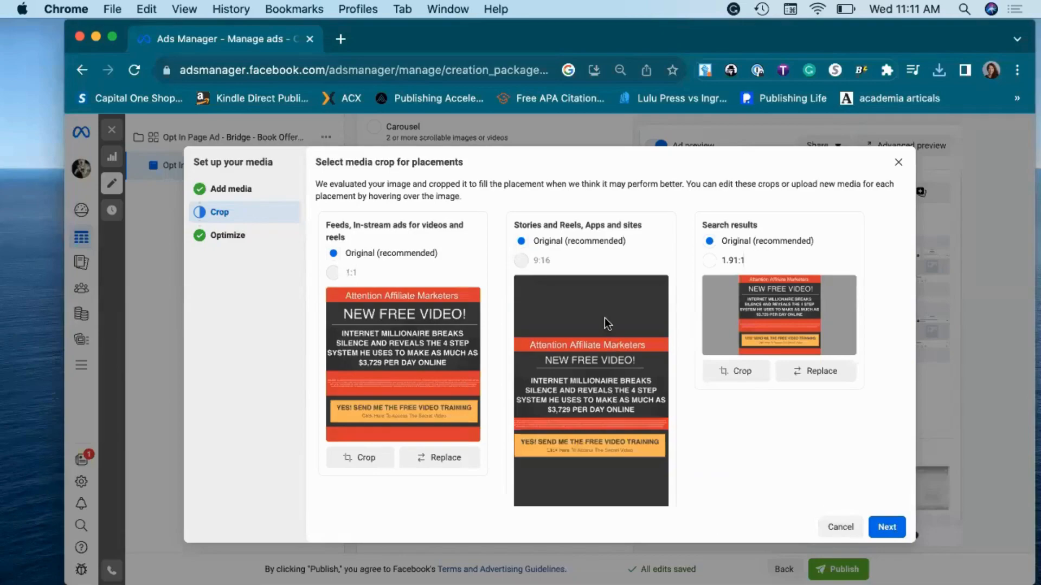
Apply the full-height crop to the Stories and Reels, Apps and sites image.
{"action": "scroll", "coordinate": [572, 405], "scroll_direction": "down", "scroll_amount": 3}
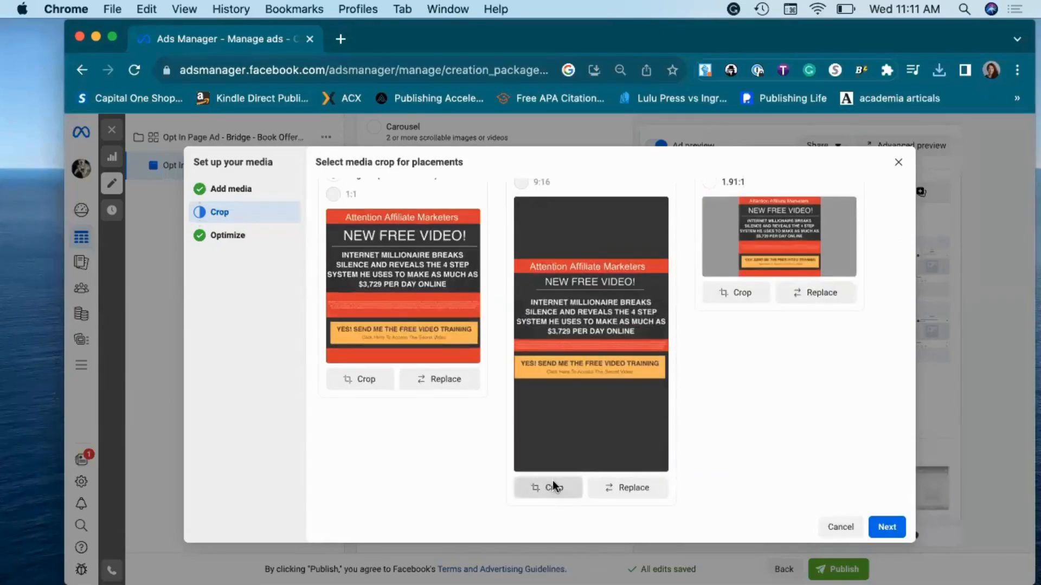
{"action": "left_click", "coordinate": [551, 480]}
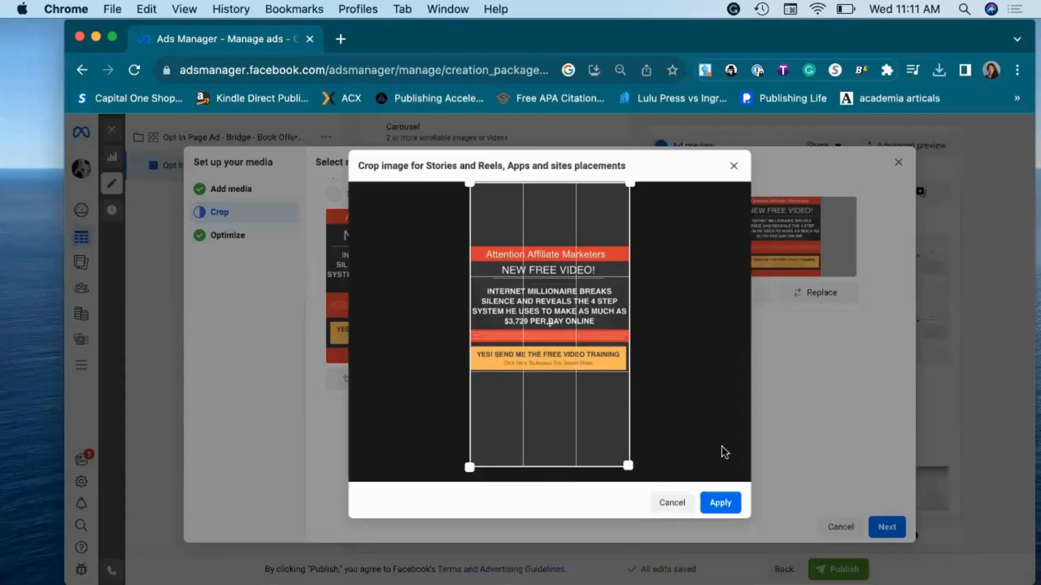
{"action": "left_click", "coordinate": [715, 504]}
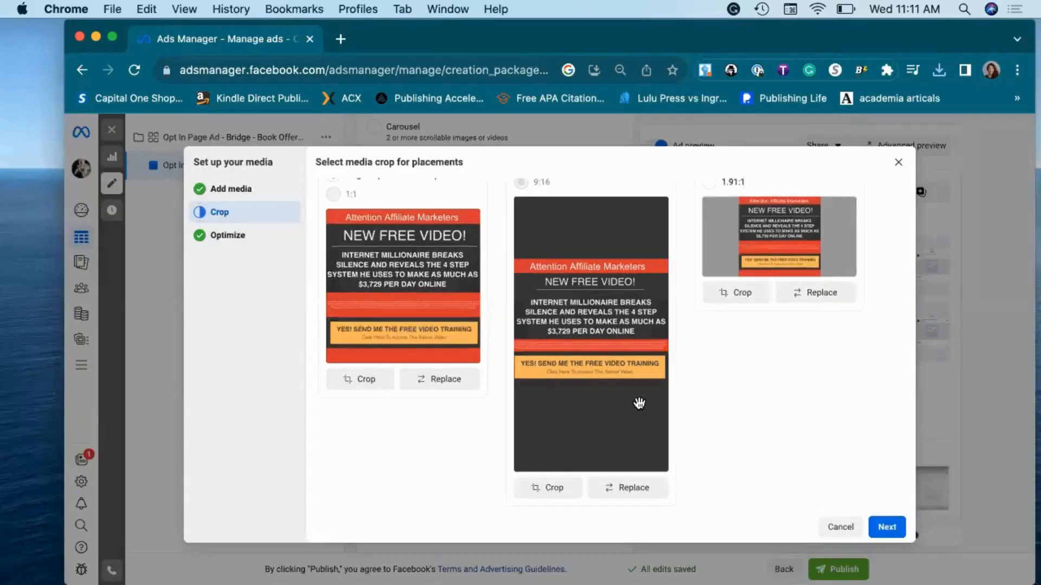
Crop the Search results image at 1.91:1 to its upper part, from the "Attention Affiliate Marketers" banner through the $3,729 line.
{"action": "scroll", "coordinate": [667, 350], "scroll_direction": "up", "scroll_amount": 2}
{"action": "left_click", "coordinate": [748, 351]}
{"action": "left_click_drag", "start_coordinate": [641, 339], "coordinate": [640, 277]}
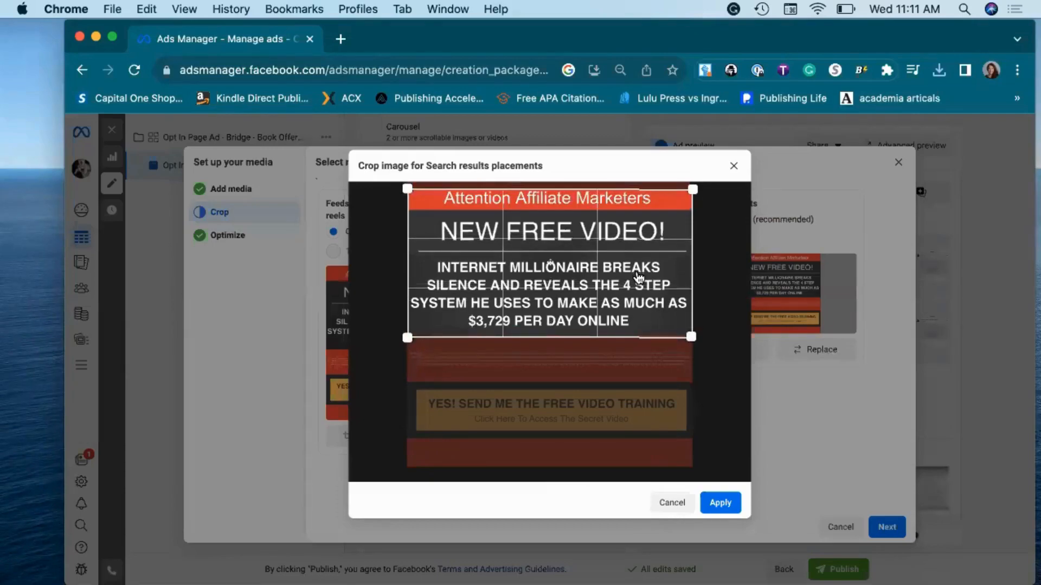
{"action": "left_click", "coordinate": [720, 503]}
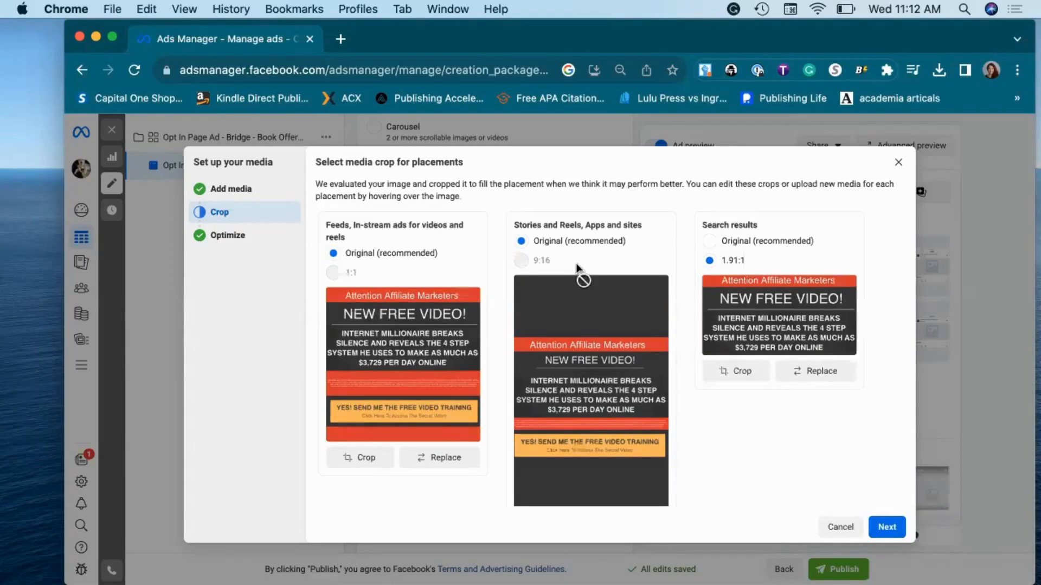
Check the placement crops and apply the full-image crop to Feeds, In-stream ads and to Stories and Reels, Apps and sites.
{"action": "scroll", "coordinate": [585, 256], "scroll_direction": "down", "scroll_amount": 3}
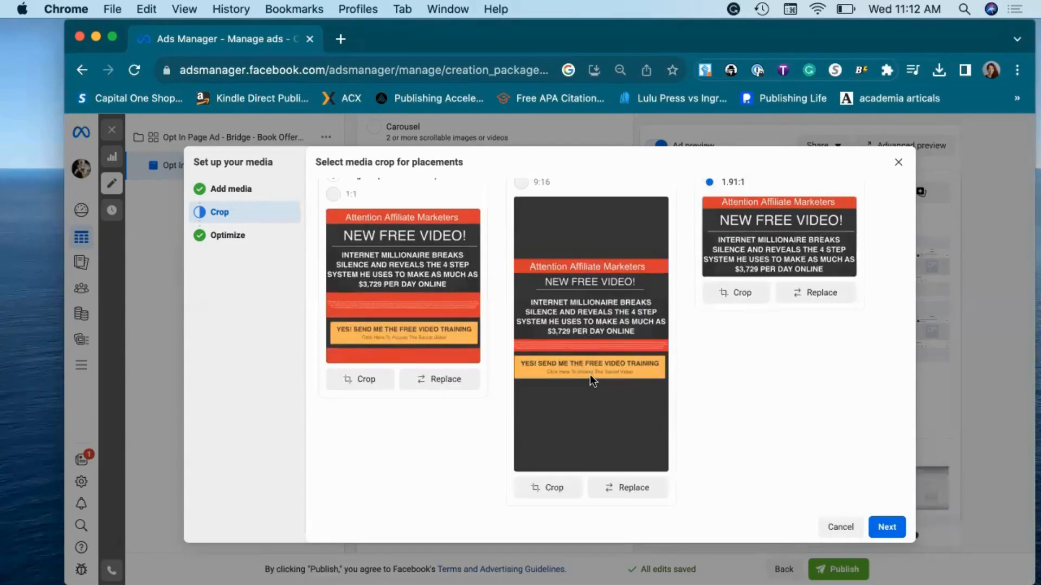
{"action": "scroll", "coordinate": [589, 375], "scroll_direction": "up", "scroll_amount": 3}
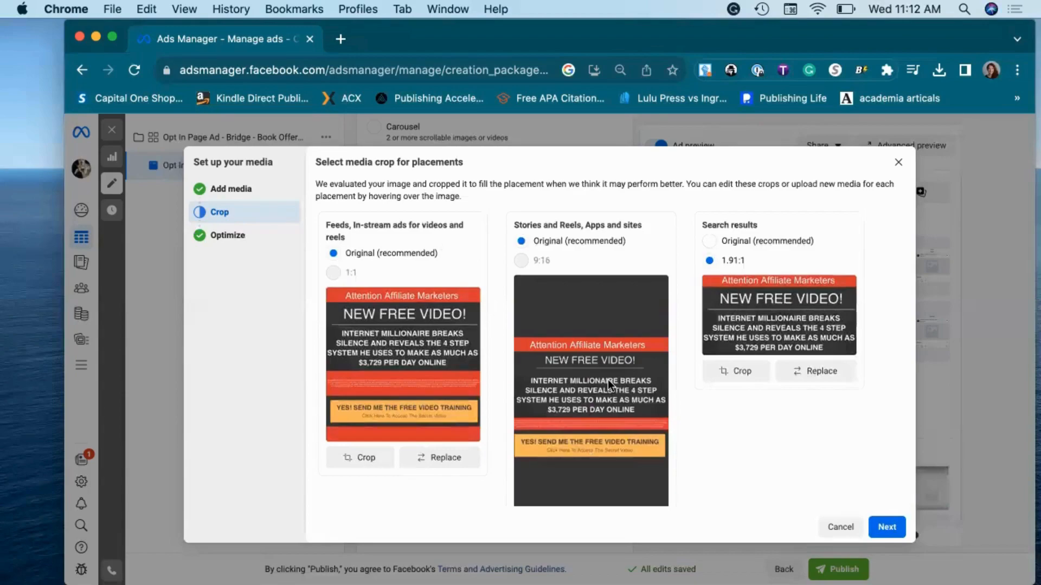
{"action": "scroll", "coordinate": [607, 380], "scroll_direction": "down", "scroll_amount": 3}
{"action": "left_click", "coordinate": [377, 379]}
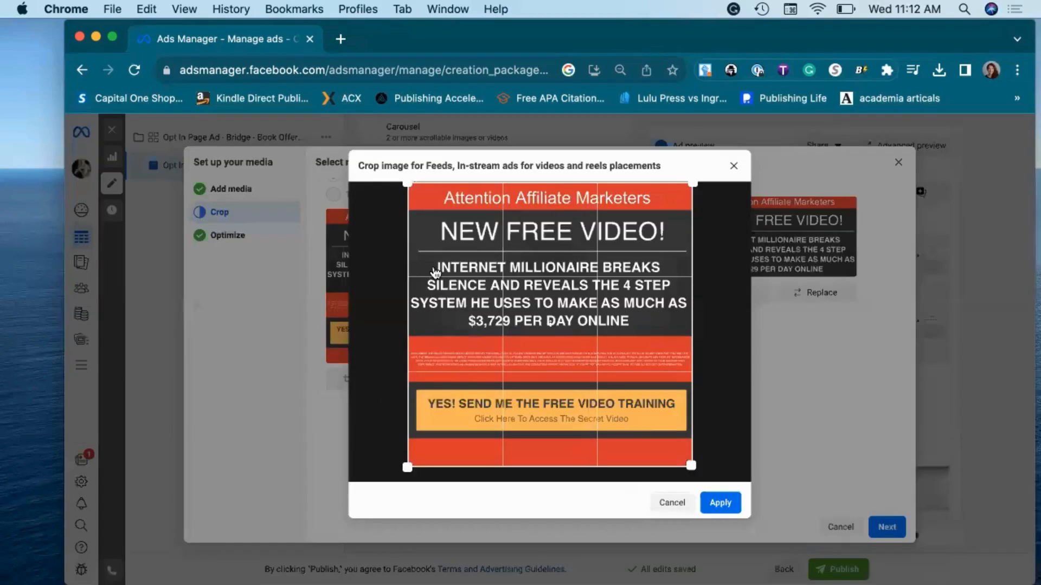
{"action": "left_click", "coordinate": [717, 502]}
{"action": "left_click", "coordinate": [561, 488]}
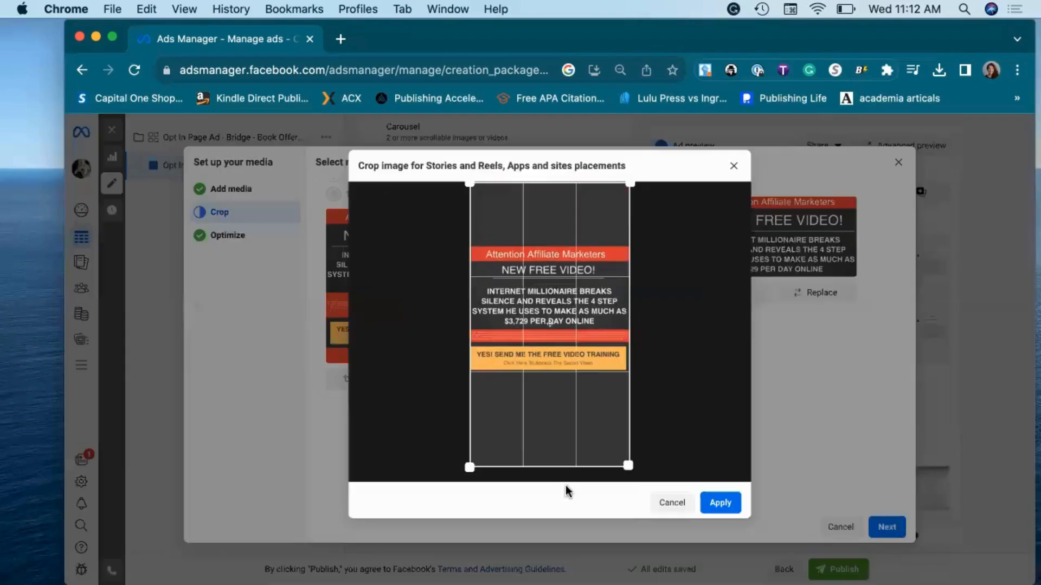
{"action": "left_click", "coordinate": [724, 504]}
Reapply the Search results crop over the "Attention Affiliate Marketers" banner through the $3,729 line, and continue to the optimization stage.
{"action": "left_click", "coordinate": [736, 293]}
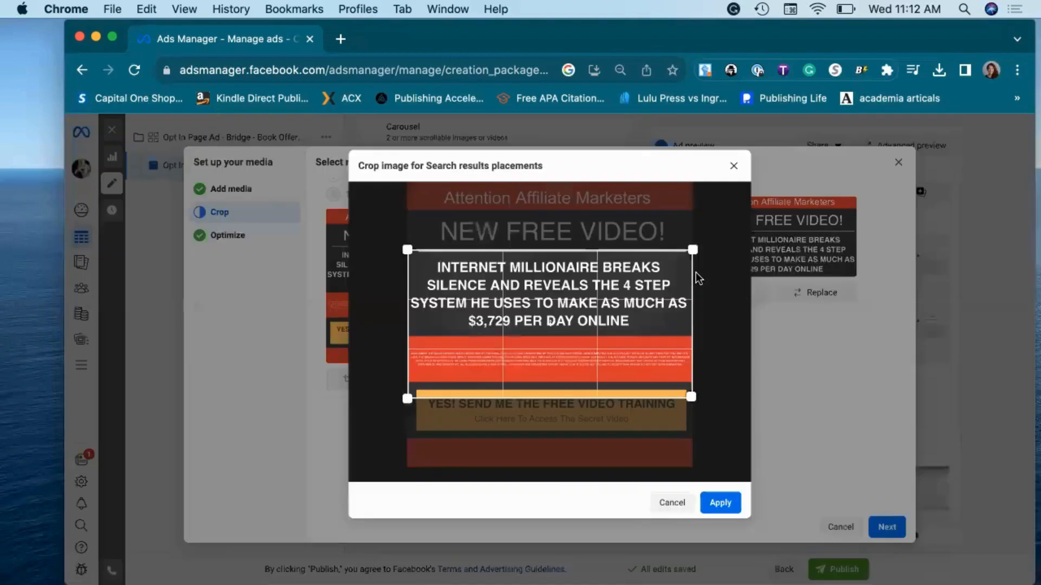
{"action": "left_click_drag", "start_coordinate": [662, 342], "coordinate": [662, 277]}
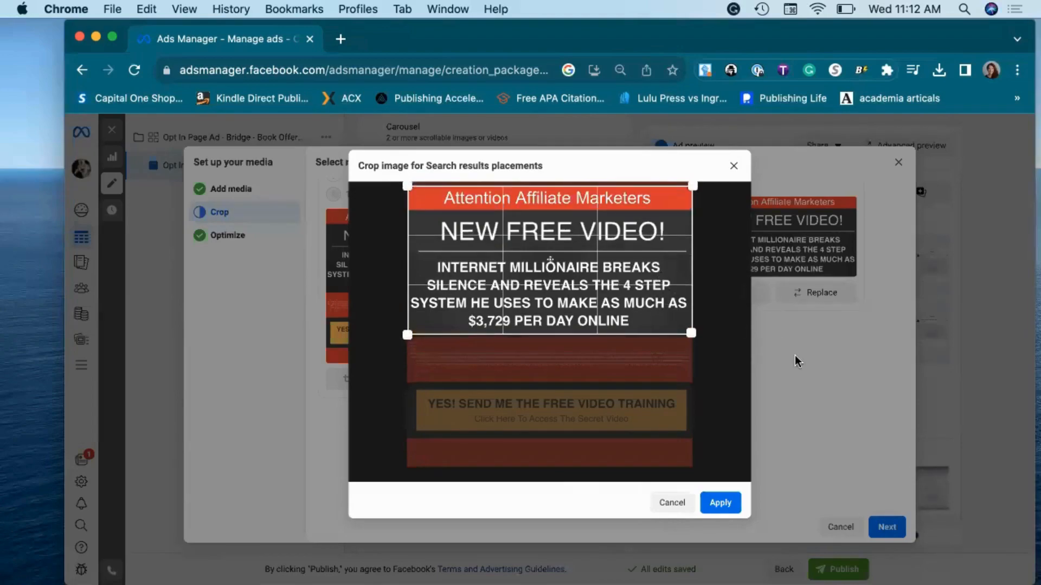
{"action": "left_click", "coordinate": [720, 504]}
{"action": "left_click", "coordinate": [882, 529]}
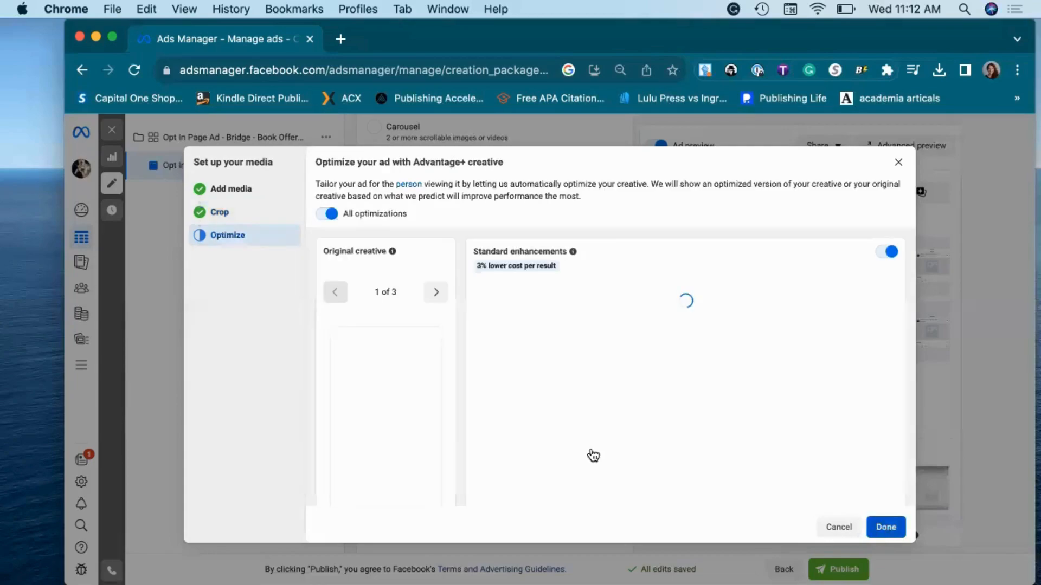
Review the Advantage+ creative enhancements and finish the media setup with all optimizations kept on.
{"action": "scroll", "coordinate": [468, 266], "scroll_direction": "down", "scroll_amount": 2}
{"action": "scroll", "coordinate": [371, 239], "scroll_direction": "up", "scroll_amount": 2}
{"action": "scroll", "coordinate": [370, 235], "scroll_direction": "up", "scroll_amount": 1}
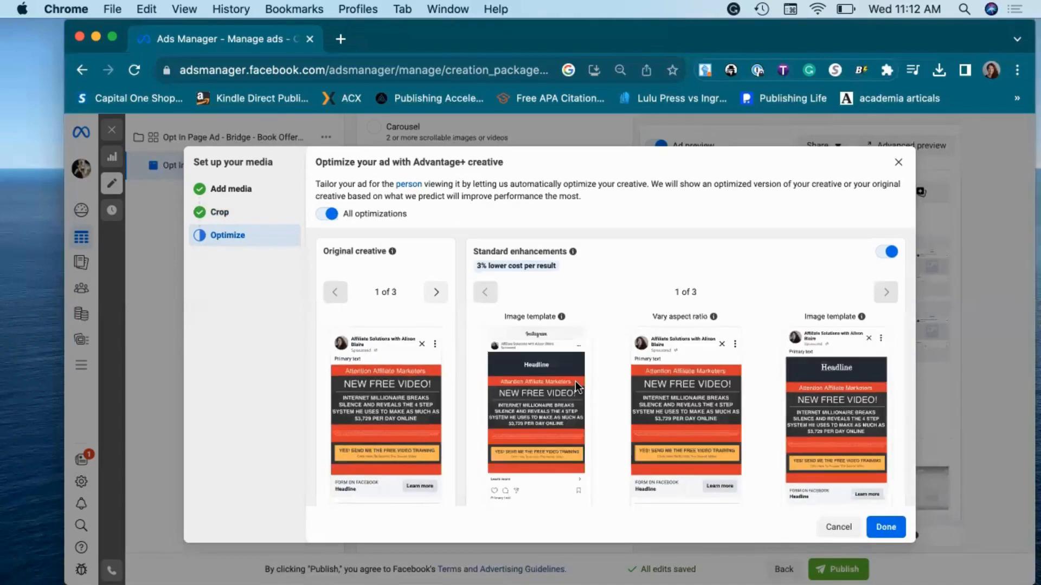
{"action": "scroll", "coordinate": [576, 384], "scroll_direction": "down", "scroll_amount": 5}
{"action": "scroll", "coordinate": [575, 382], "scroll_direction": "down", "scroll_amount": 6}
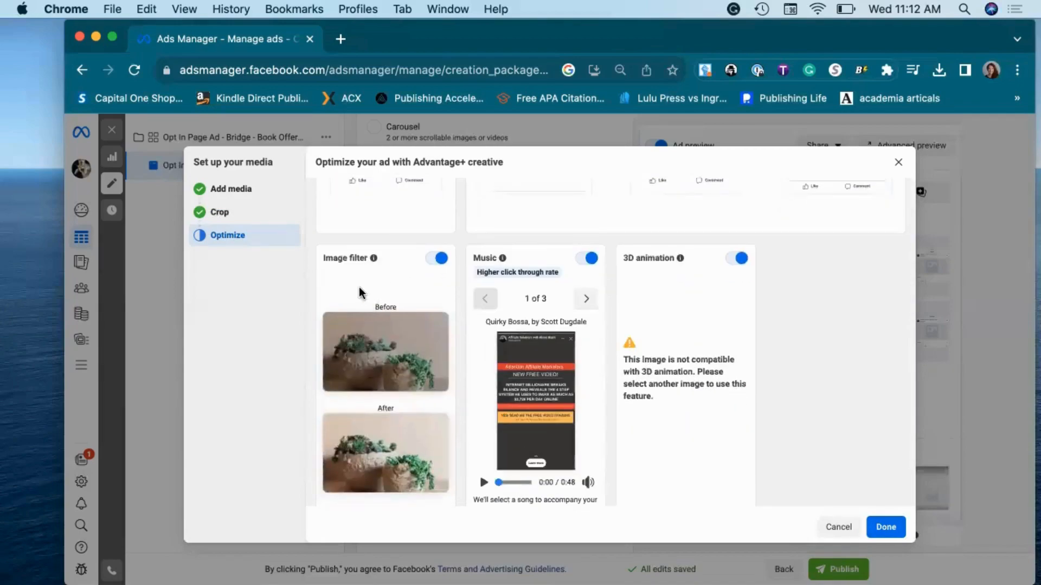
{"action": "scroll", "coordinate": [694, 413], "scroll_direction": "down", "scroll_amount": 3}
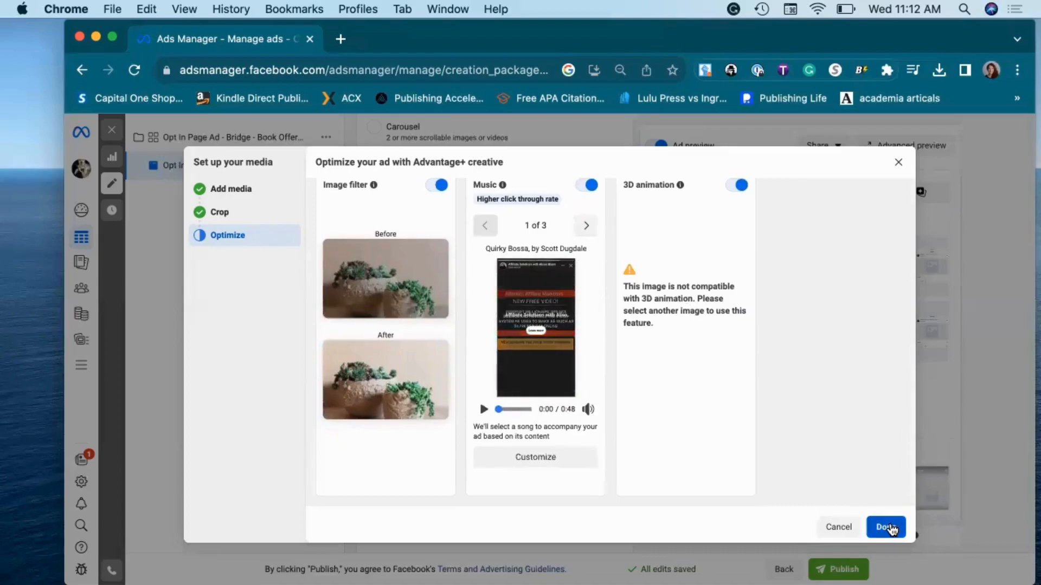
{"action": "left_click", "coordinate": [888, 528]}
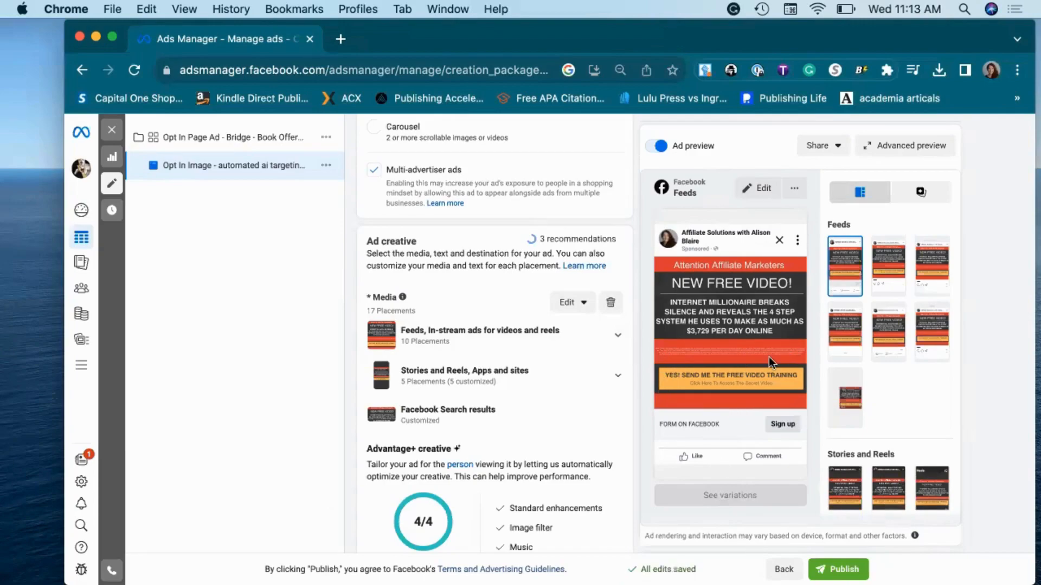
Enter the headline "Get this FREE Video and Uncover the 4 Step System this Millionaire is Using to Make as Much as $3,729 Per Day Online!".
{"action": "scroll", "coordinate": [463, 432], "scroll_direction": "down", "scroll_amount": 5}
{"action": "scroll", "coordinate": [463, 432], "scroll_direction": "down", "scroll_amount": 2}
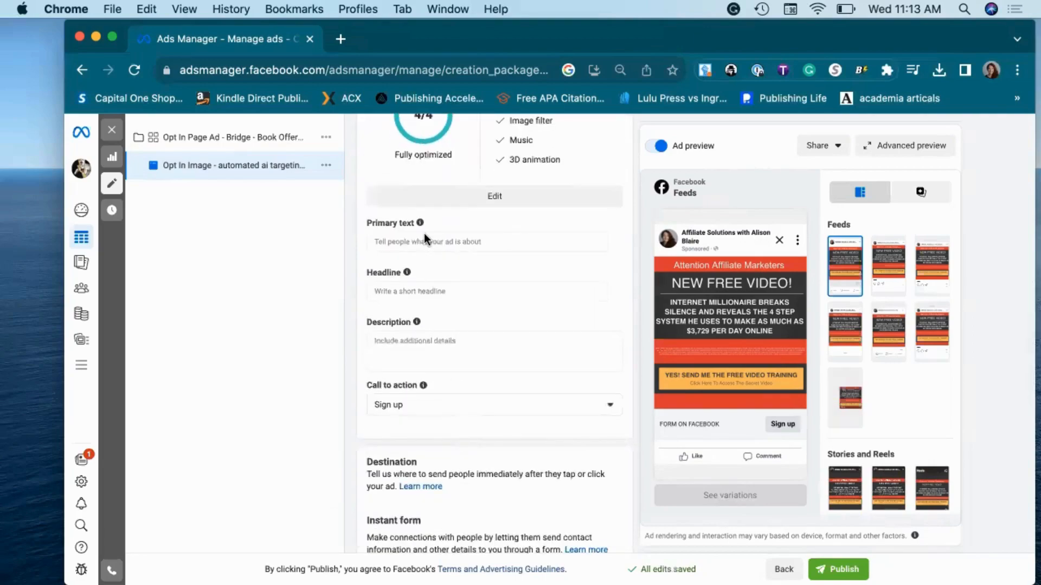
{"action": "left_click", "coordinate": [425, 240]}
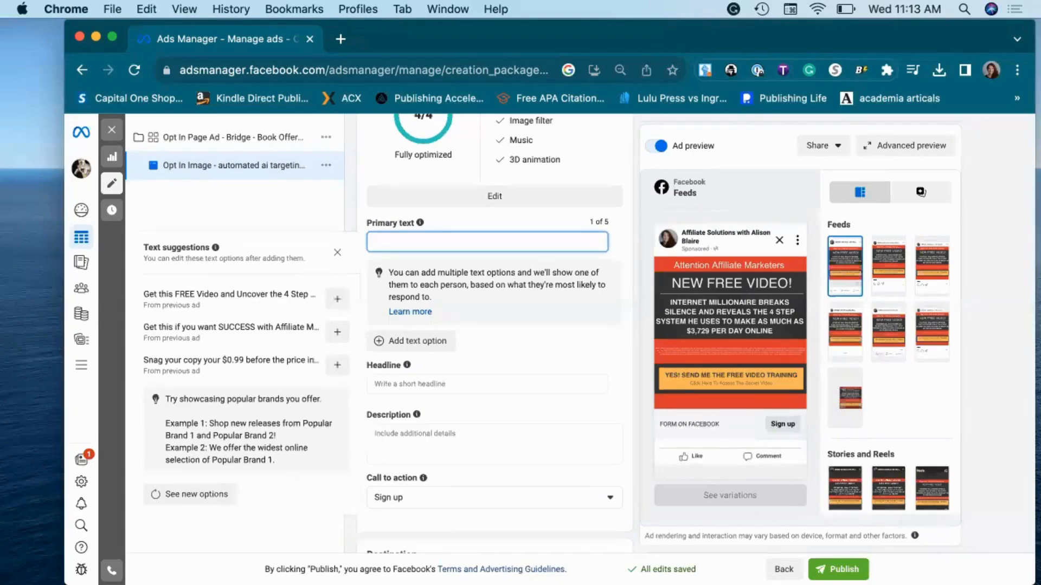
{"action": "key", "text": "super+Tab"}
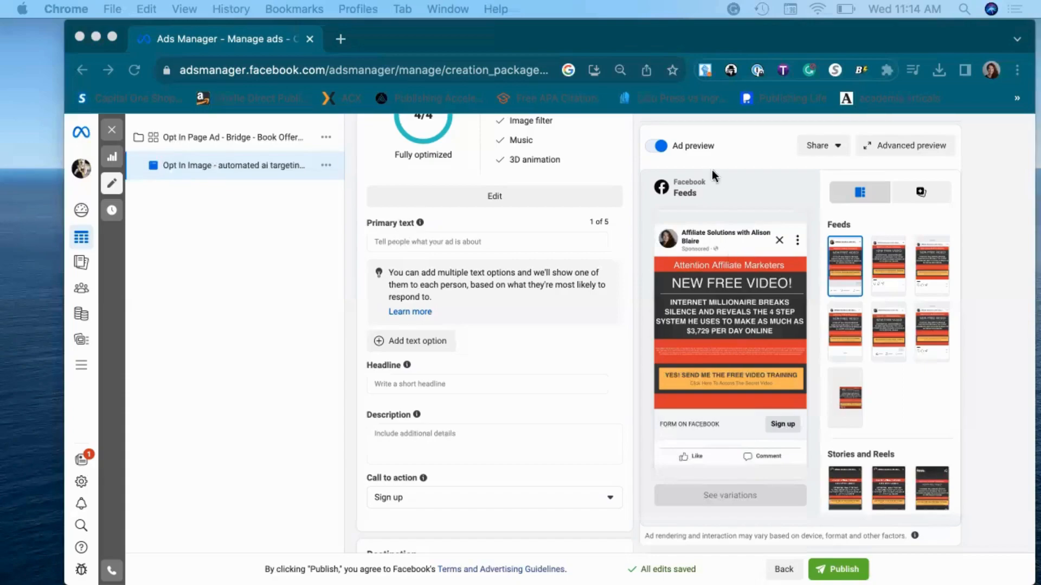
{"action": "left_click", "coordinate": [463, 386]}
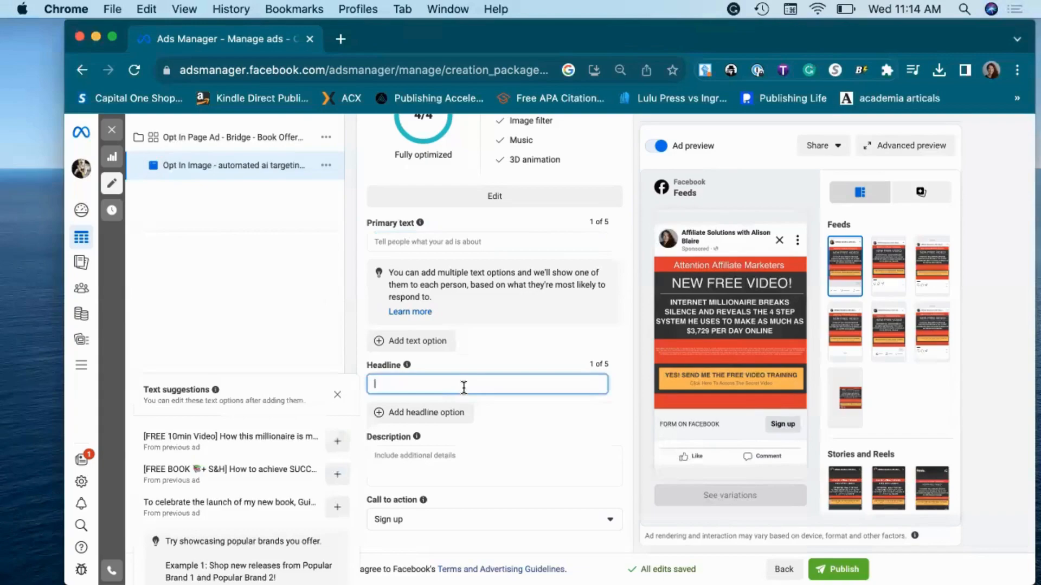
{"action": "type", "text": "Get this FREE Video and Unoover the 4 Step"}
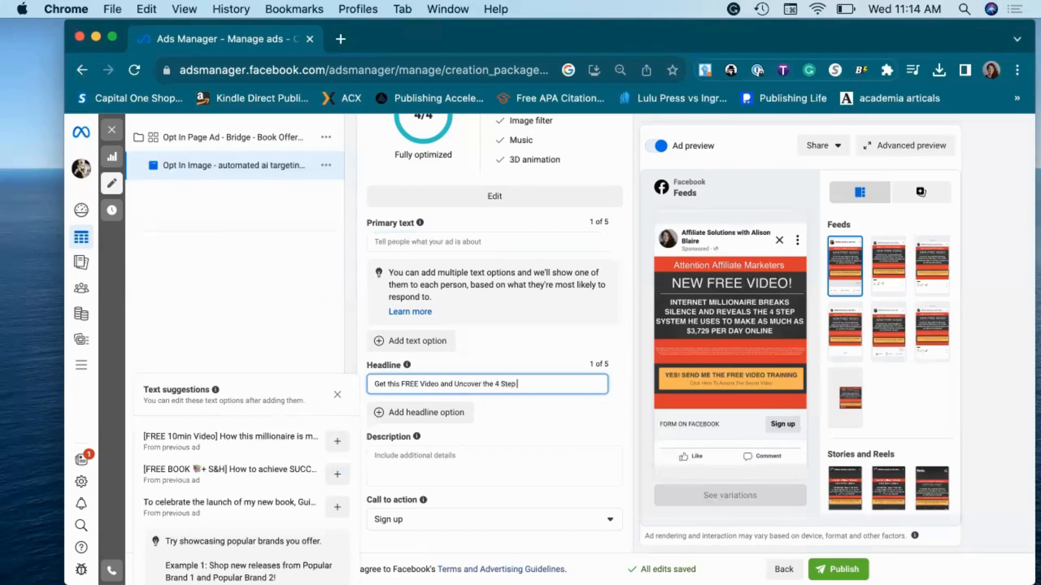
{"action": "type", "text": " System this Millionaire is"}
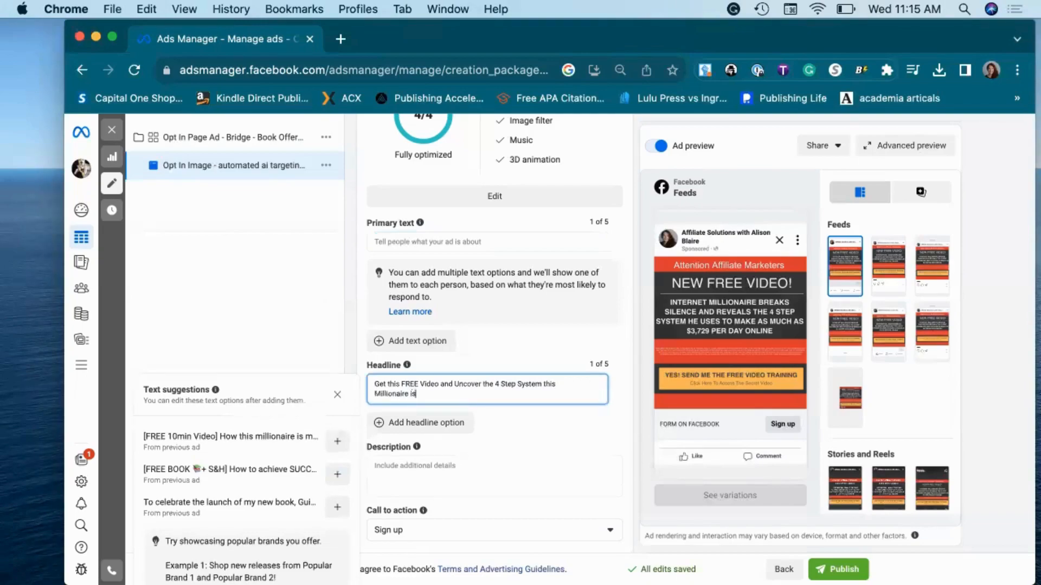
{"action": "type", "text": " Using to Make as Much as $3,"}
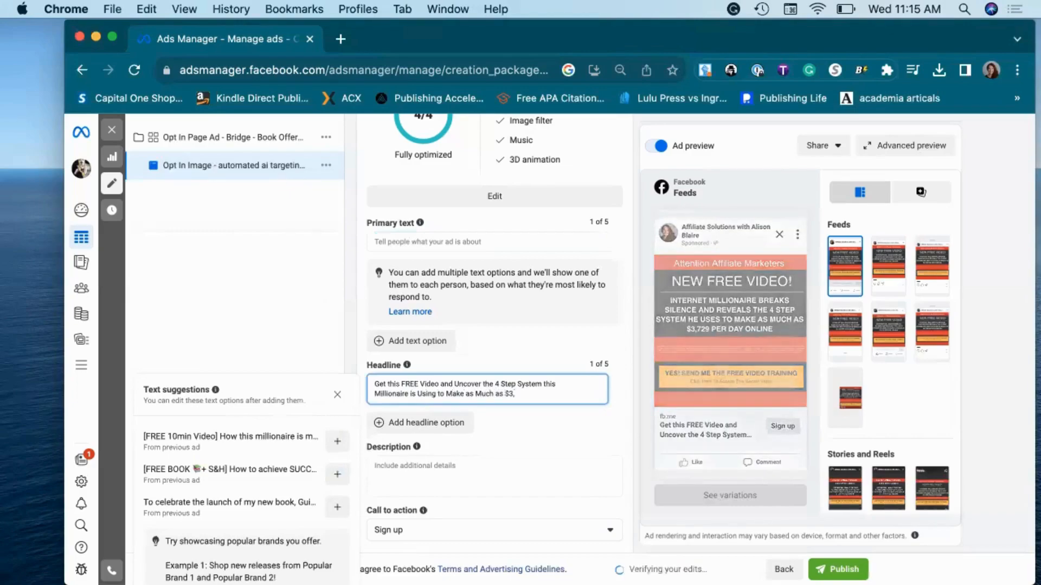
{"action": "type", "text": "729"}
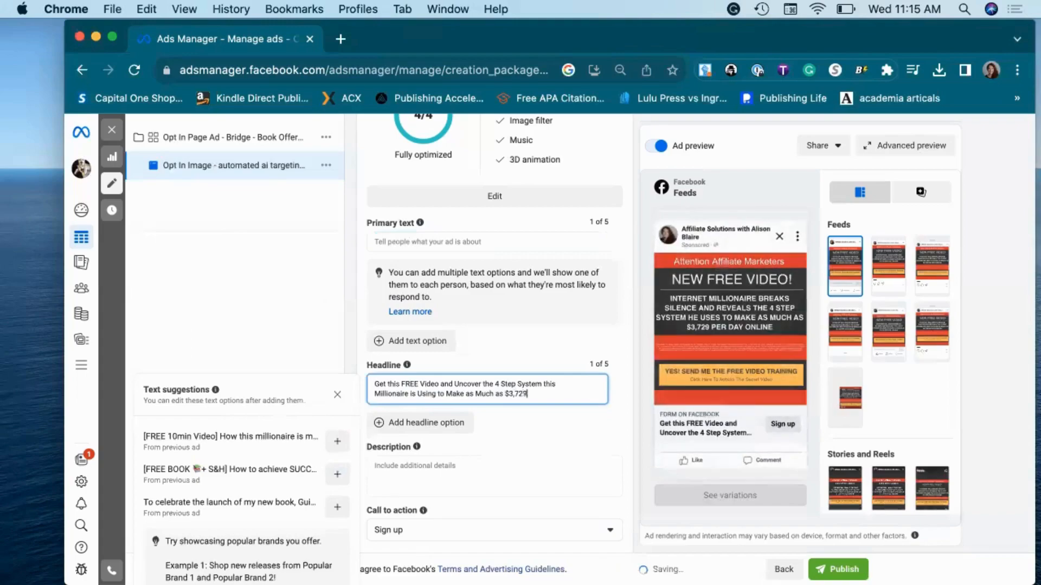
{"action": "type", "text": " Per Day Online"}
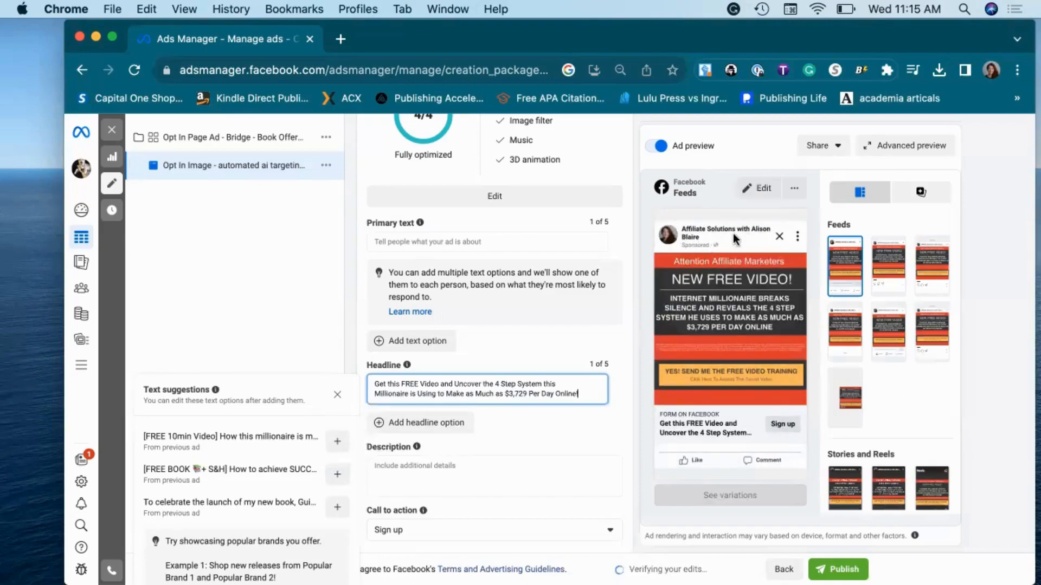
Leave the ad description empty and set the call to action to Get offer.
{"action": "left_click", "coordinate": [472, 478]}
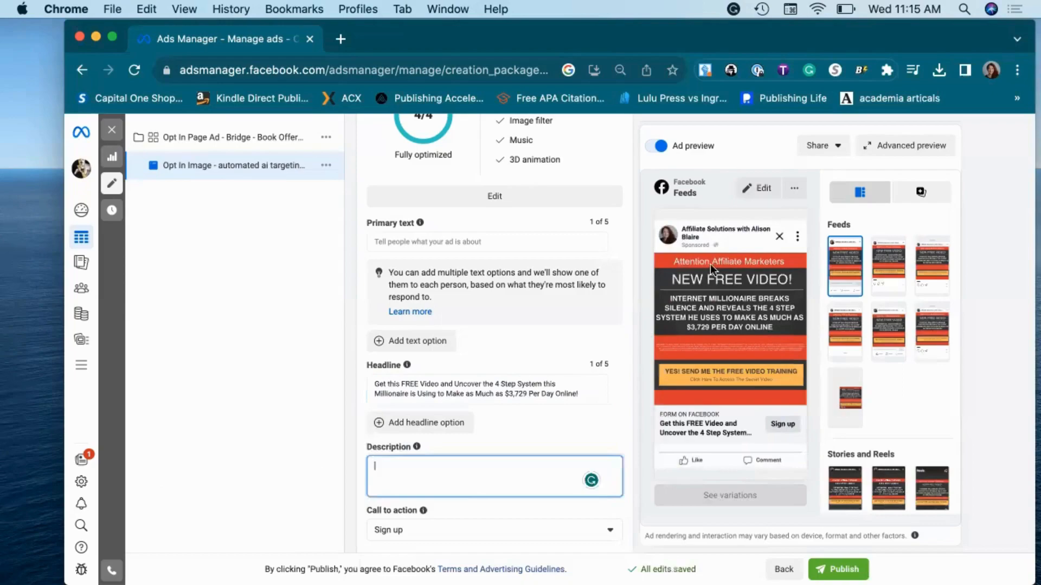
{"action": "scroll", "coordinate": [532, 315], "scroll_direction": "down", "scroll_amount": 3}
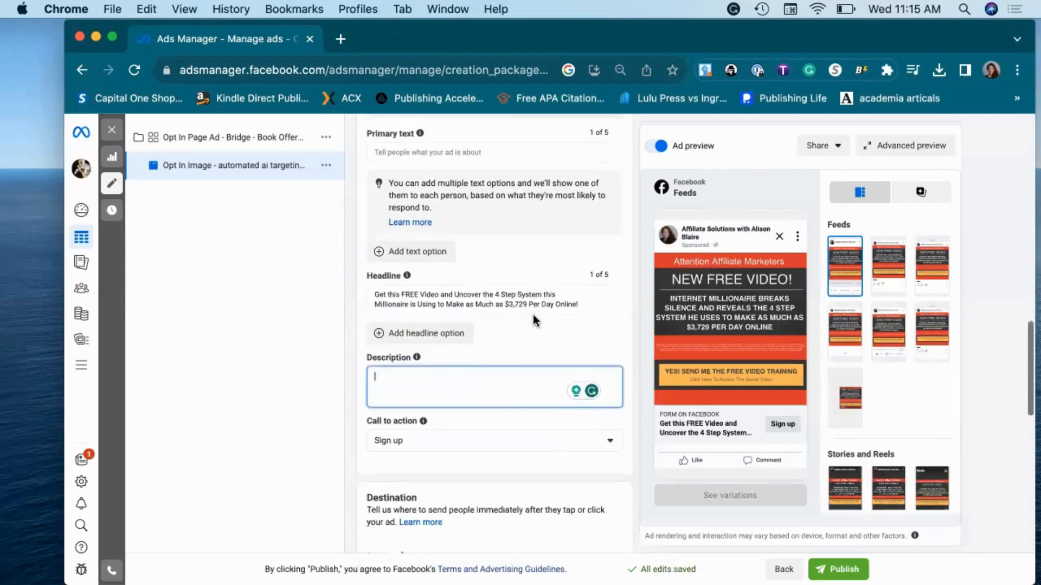
{"action": "scroll", "coordinate": [521, 326], "scroll_direction": "down", "scroll_amount": 2}
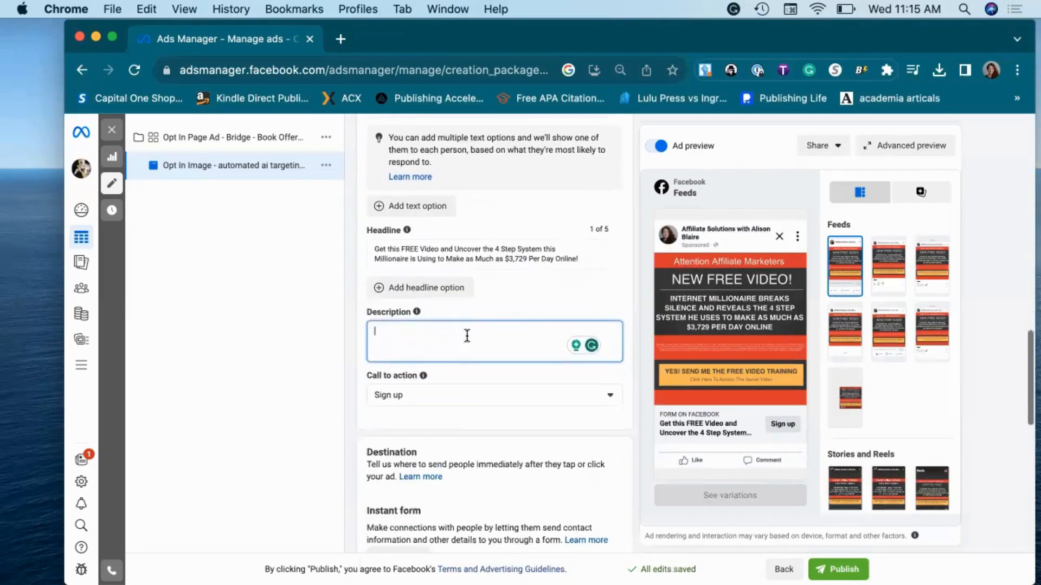
{"action": "left_click", "coordinate": [428, 397]}
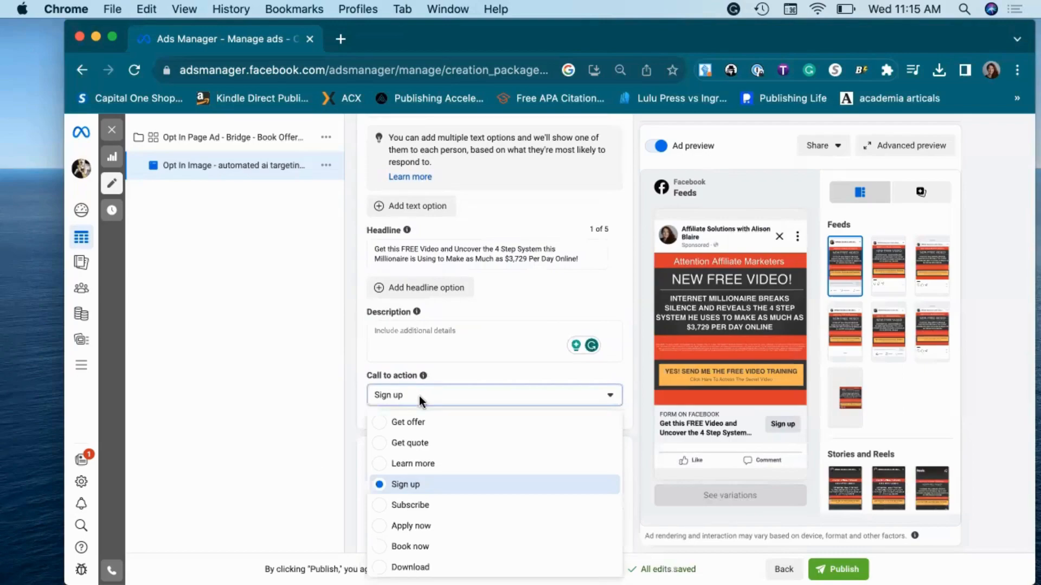
{"action": "left_click", "coordinate": [381, 423]}
{"action": "left_click", "coordinate": [412, 339]}
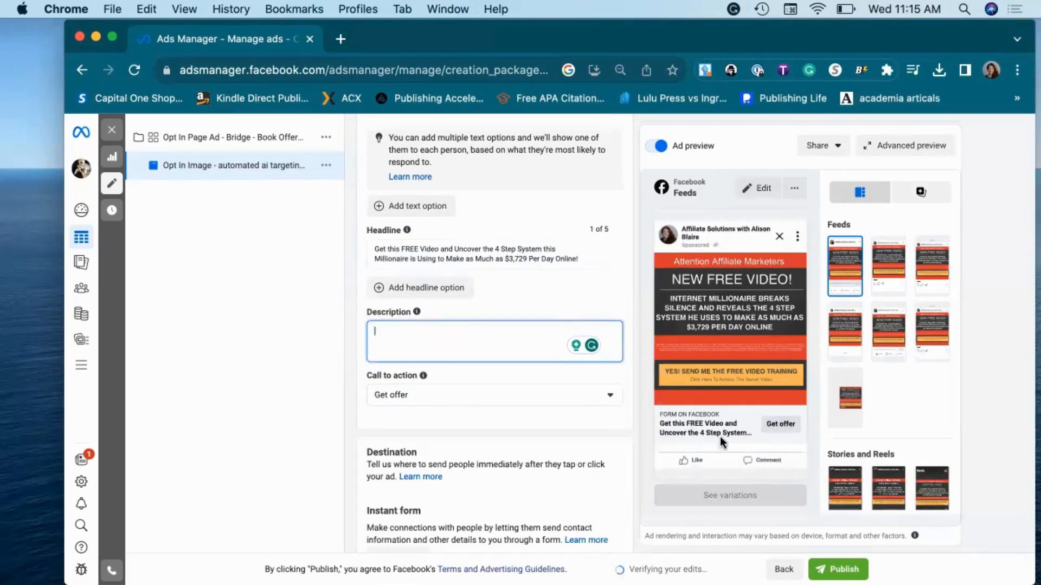
Move the whole headline text into the primary text, leaving the headline empty.
{"action": "scroll", "coordinate": [569, 383], "scroll_direction": "up", "scroll_amount": 2}
{"action": "scroll", "coordinate": [569, 381], "scroll_direction": "up", "scroll_amount": 2}
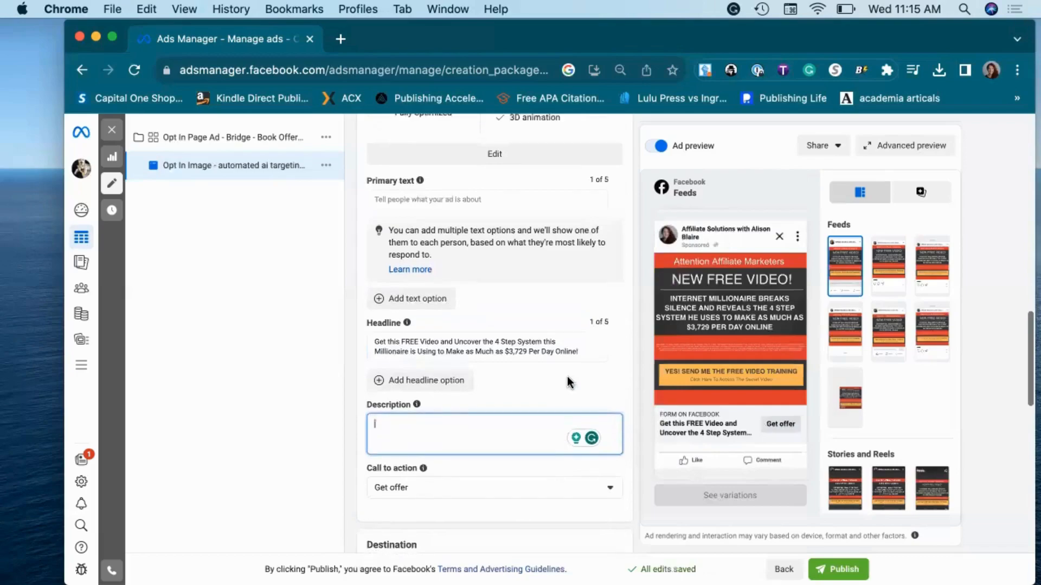
{"action": "left_click_drag", "start_coordinate": [585, 362], "coordinate": [345, 348]}
{"action": "key", "text": "cmd+c"}
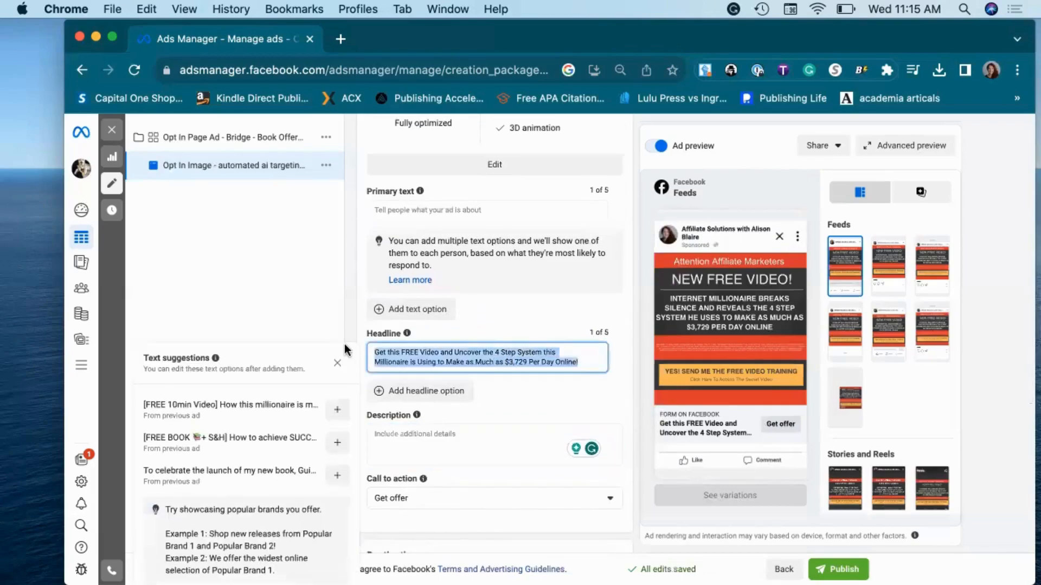
{"action": "key", "text": "BackSpace"}
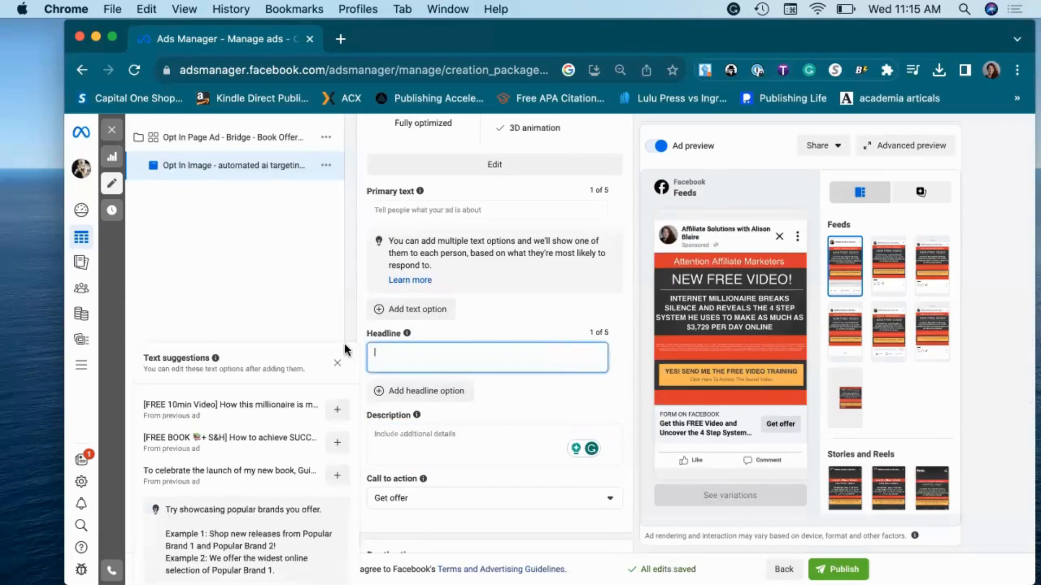
{"action": "left_click", "coordinate": [383, 209]}
{"action": "key", "text": "cmd+v"}
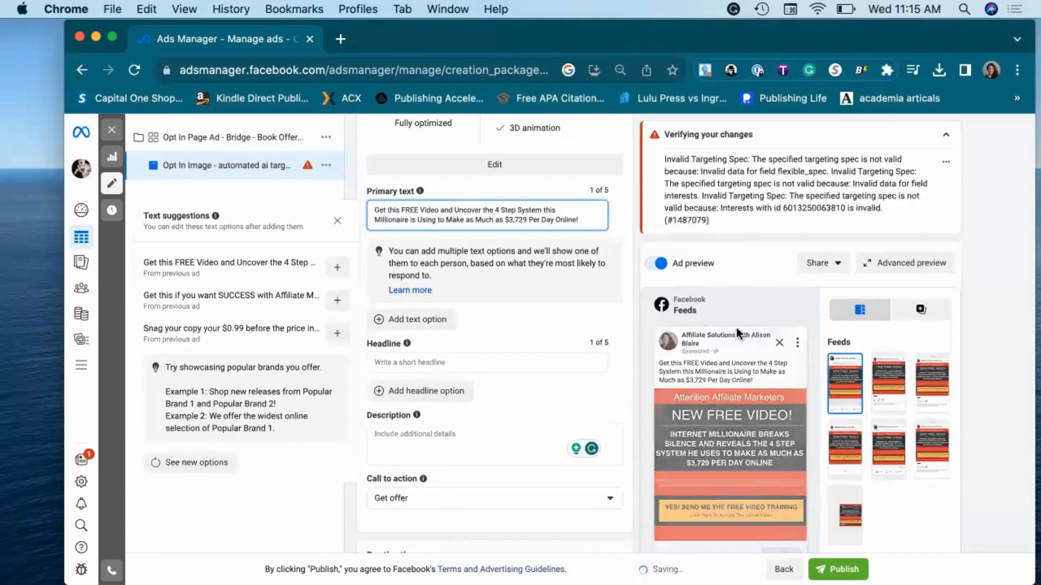
Start the ad headline with "[Free 10 min Video] How this millionaire", correcting the spelling of "millionaire".
{"action": "scroll", "coordinate": [715, 376], "scroll_direction": "down", "scroll_amount": 1}
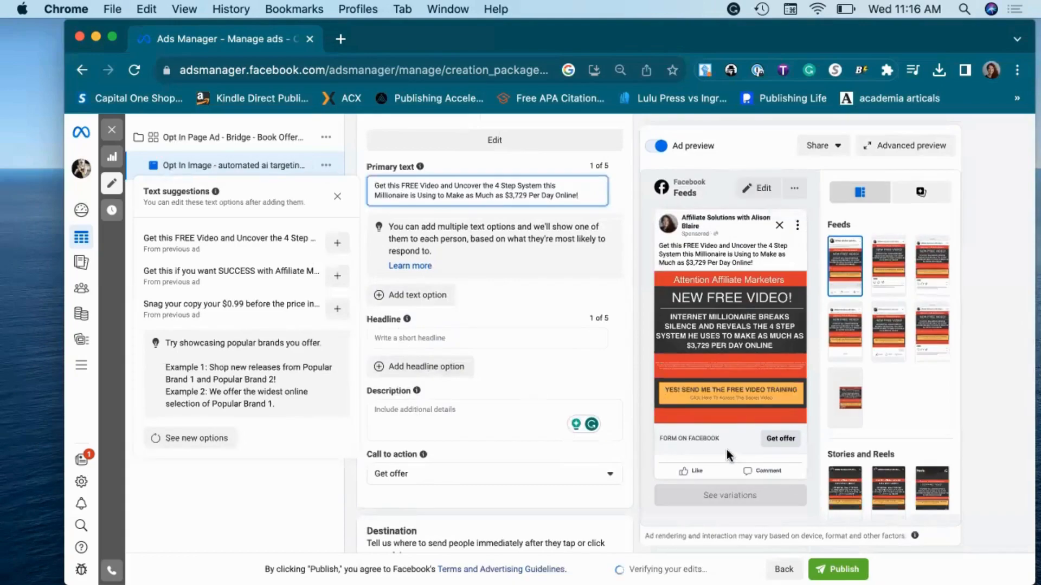
{"action": "left_click", "coordinate": [413, 339]}
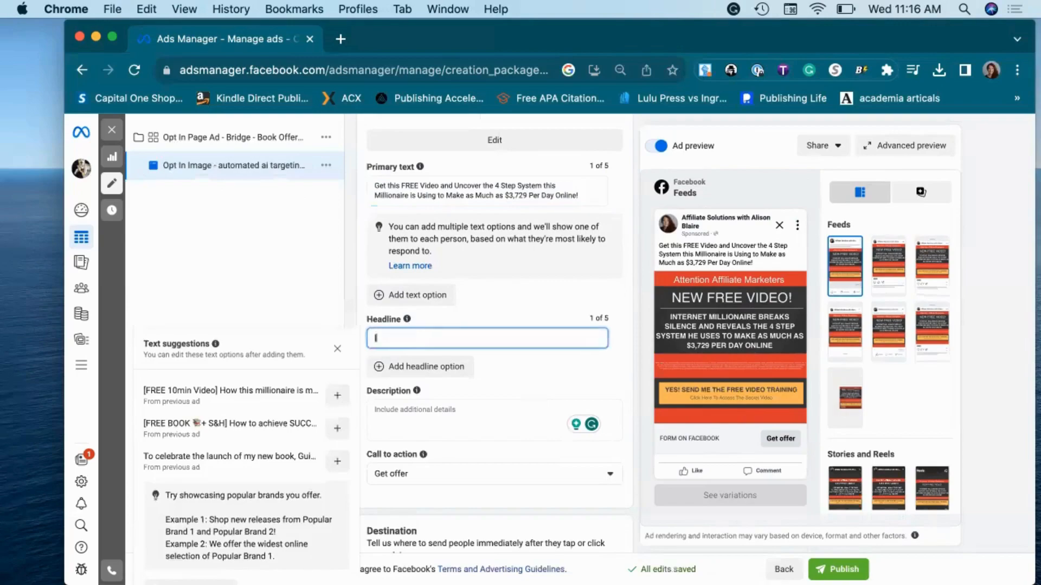
{"action": "type", "text": "["}
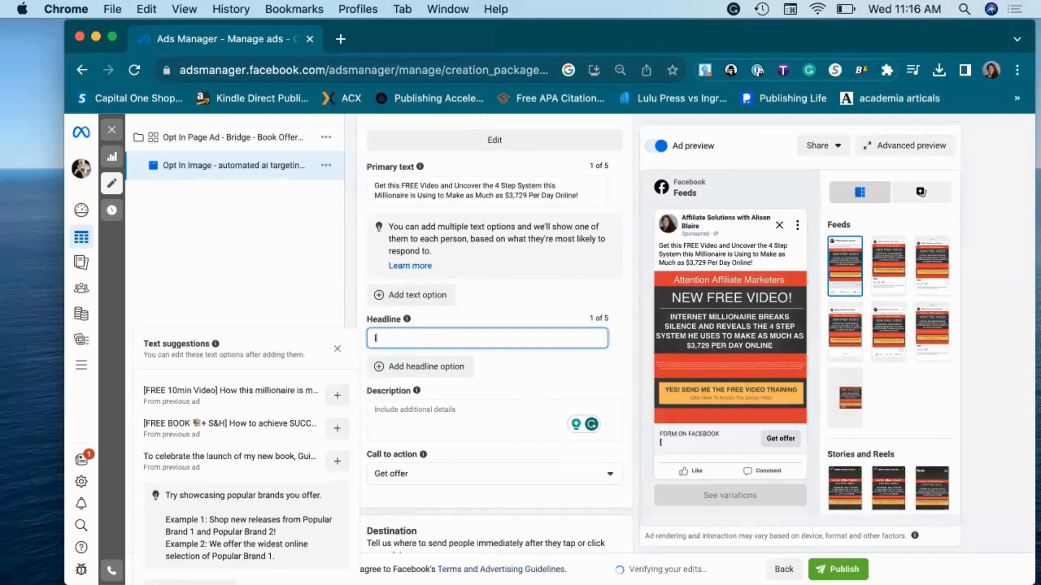
{"action": "type", "text": "Free 0 10 min Video"}
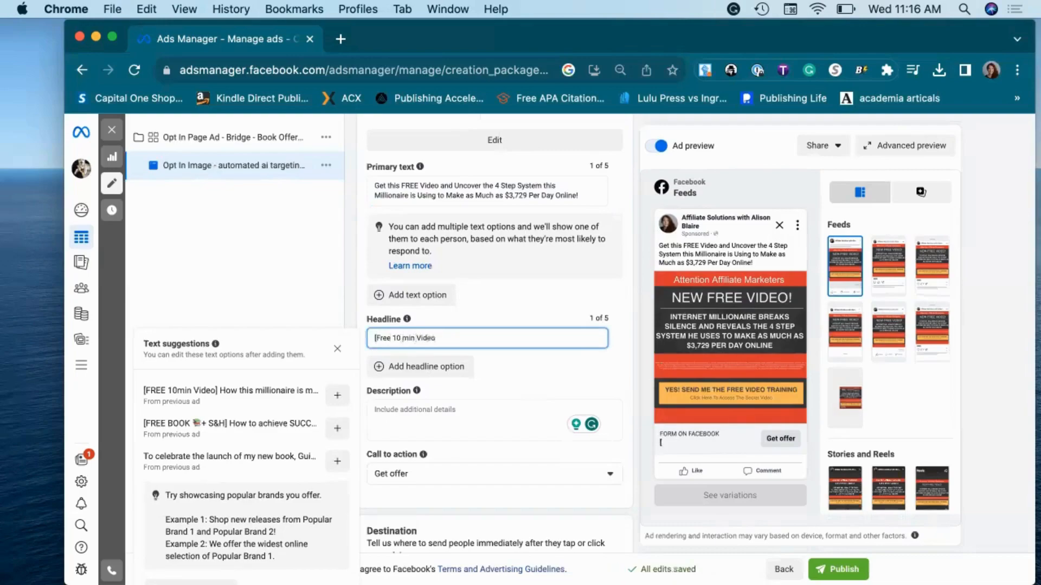
{"action": "type", "text": "]"}
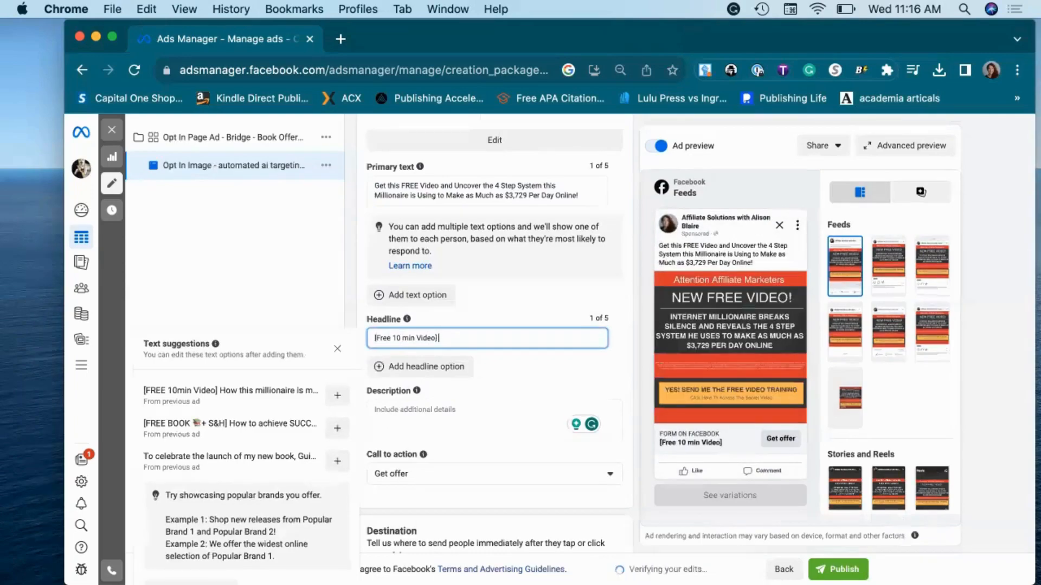
{"action": "type", "text": "How to"}
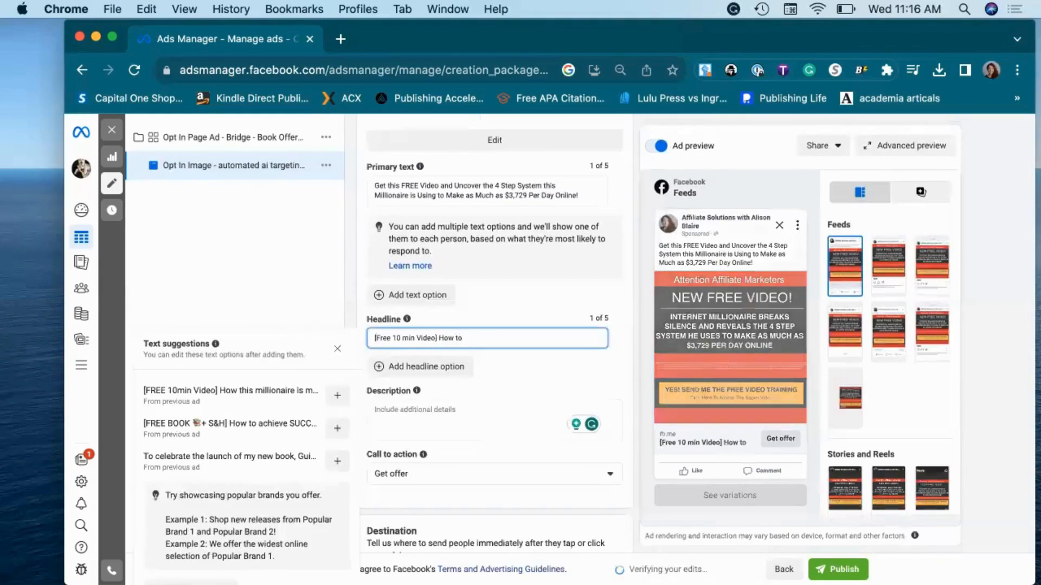
{"action": "key", "text": "BackSpace"}
{"action": "type", "text": "his"}
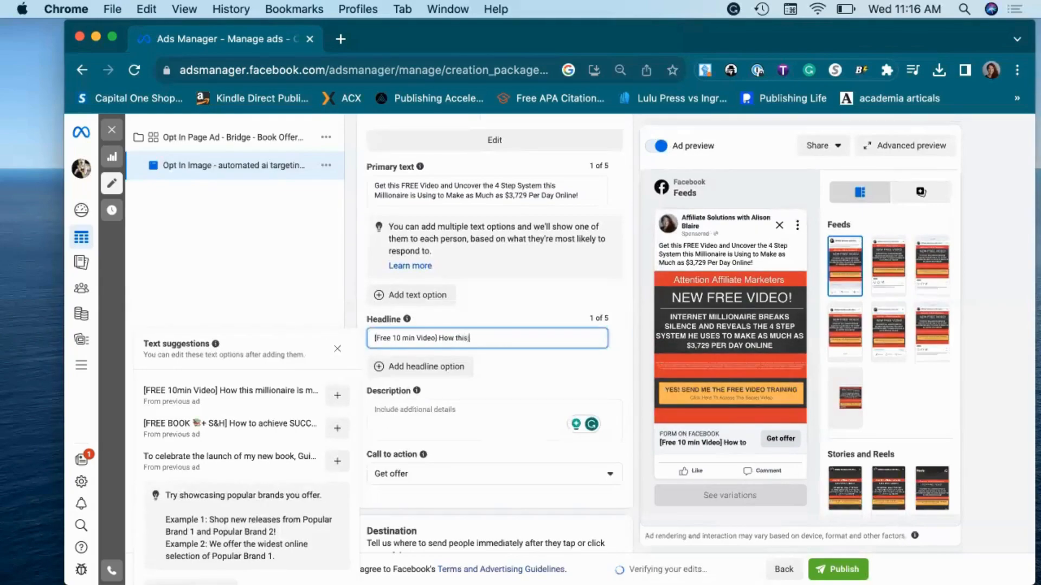
{"action": "type", "text": " millionaire"}
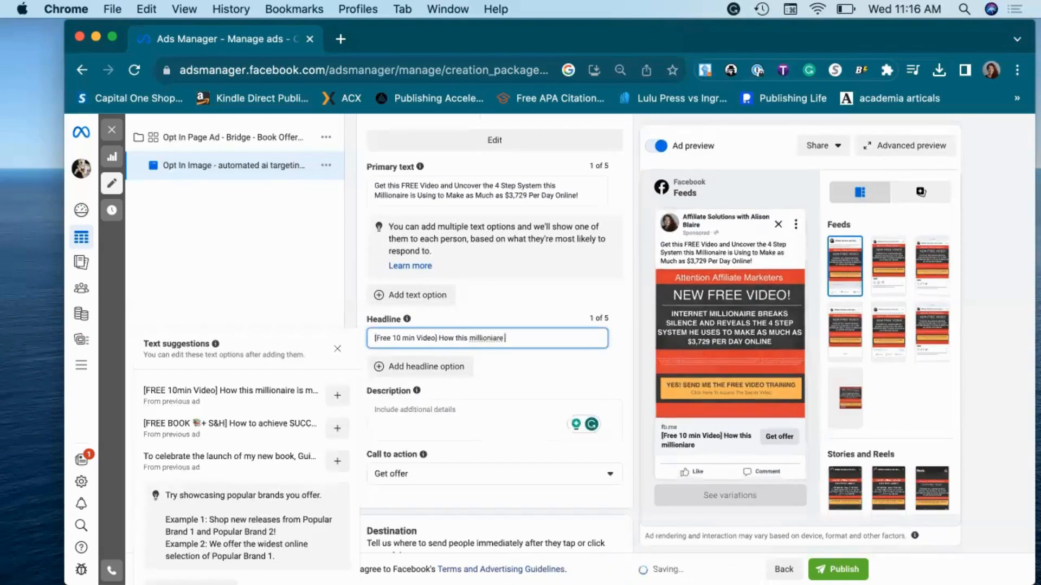
{"action": "right_click", "coordinate": [491, 338]}
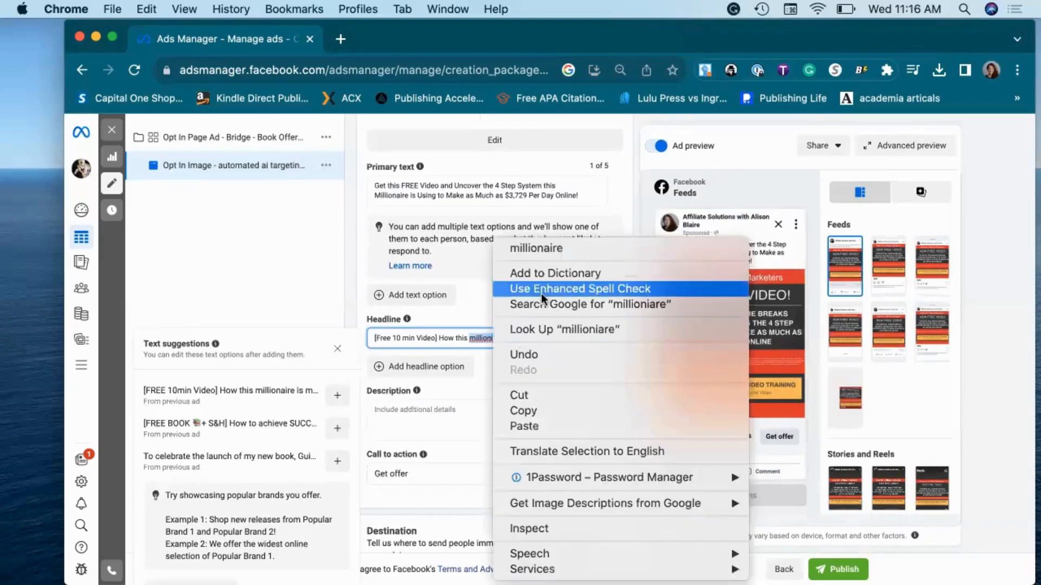
{"action": "left_click", "coordinate": [539, 247]}
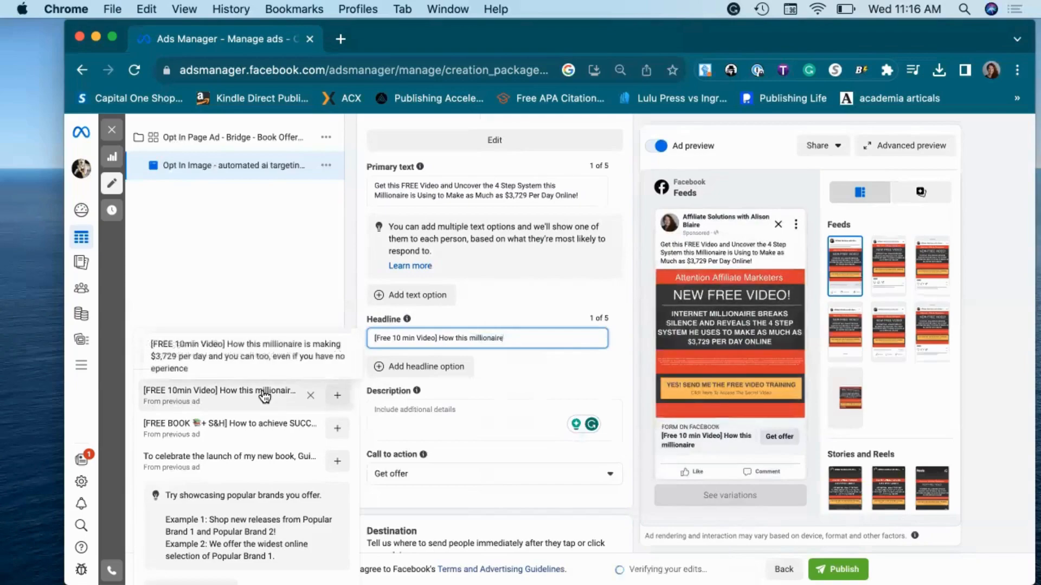
Complete the ad headline with "is making up to $3,729 per day online!".
{"action": "left_click", "coordinate": [264, 397]}
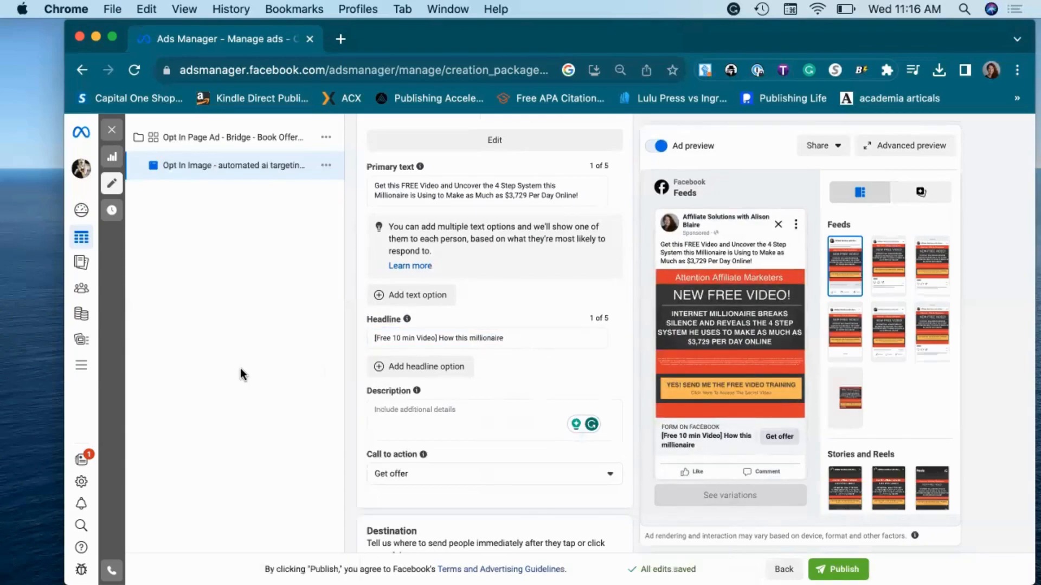
{"action": "left_click", "coordinate": [529, 338]}
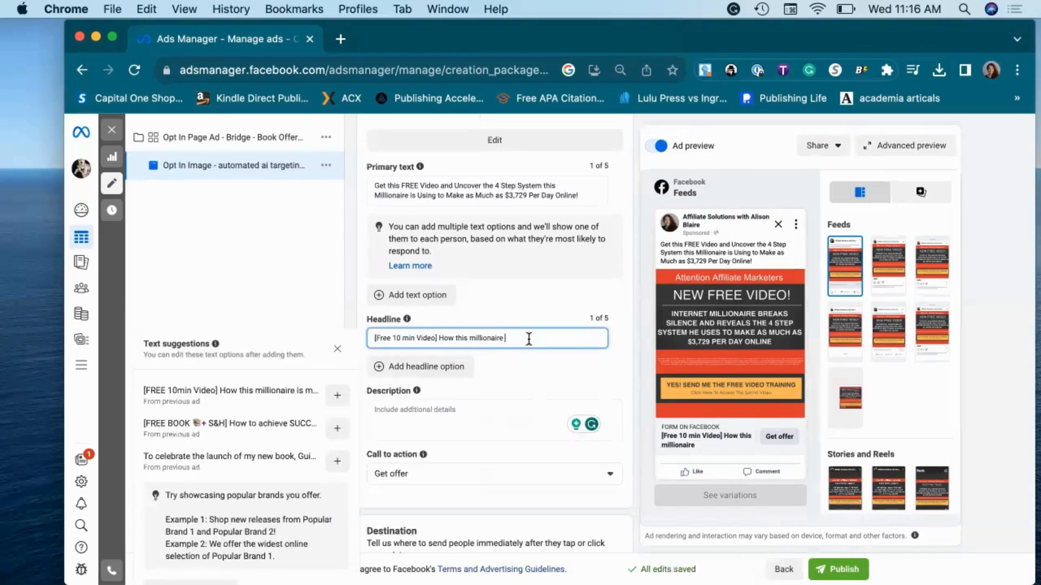
{"action": "type", "text": "making $3"}
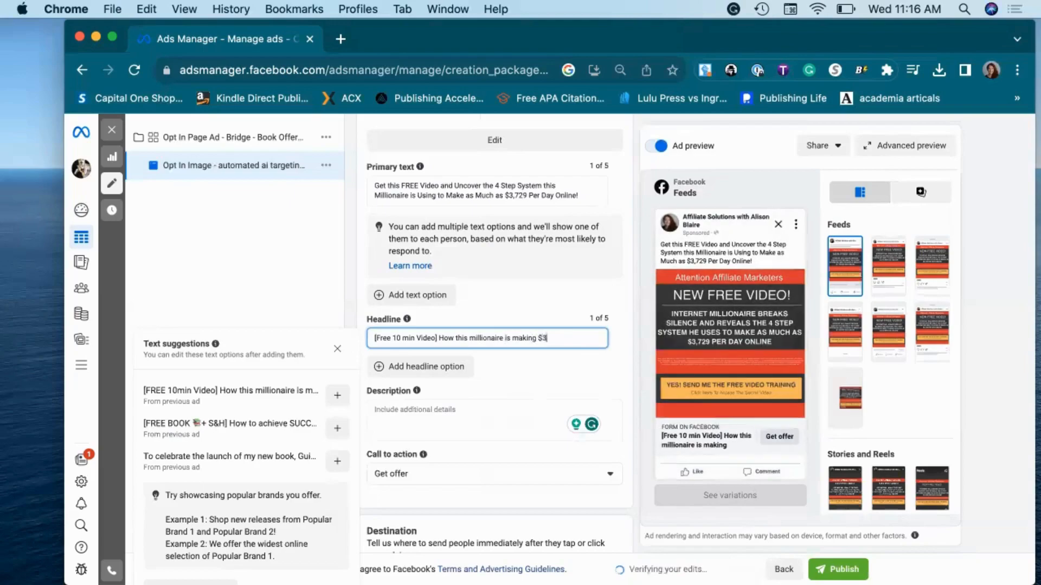
{"action": "key", "text": "BackSpace"}
{"action": "key", "text": "BackSpace"}
{"action": "type", "text": "up to $3,729"}
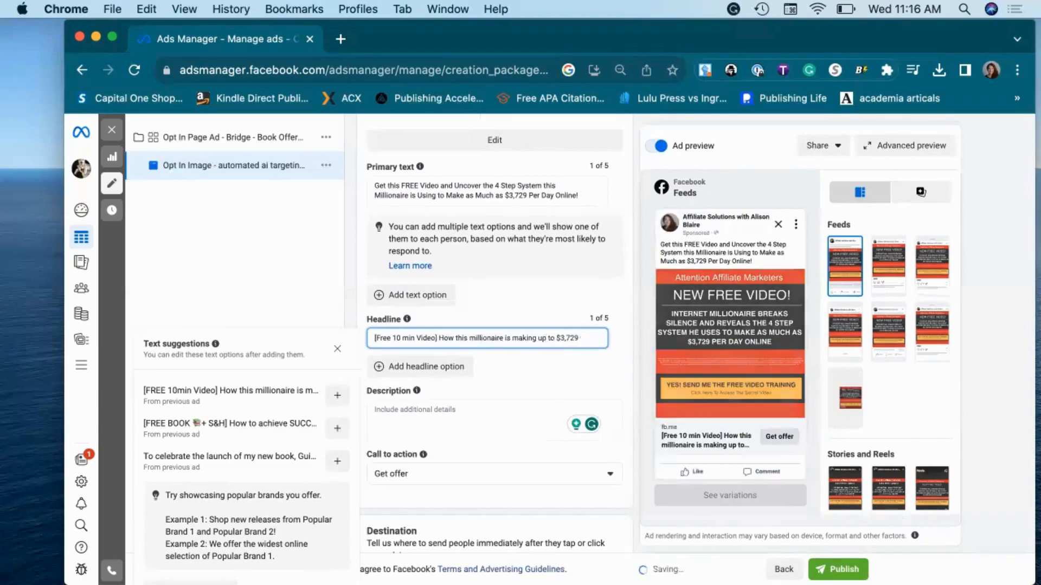
{"action": "type", "text": " Per Day On"}
{"action": "key", "text": "BackSpace"}
{"action": "key", "text": "BackSpace"}
{"action": "key", "text": "BackSpace"}
{"action": "key", "text": "BackSpace"}
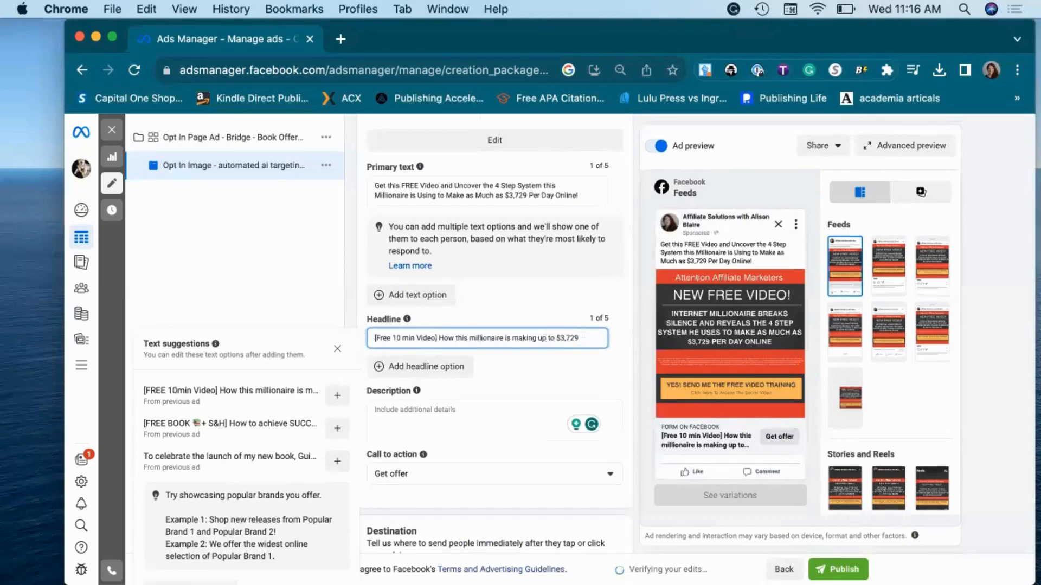
{"action": "type", "text": "per day onlin"}
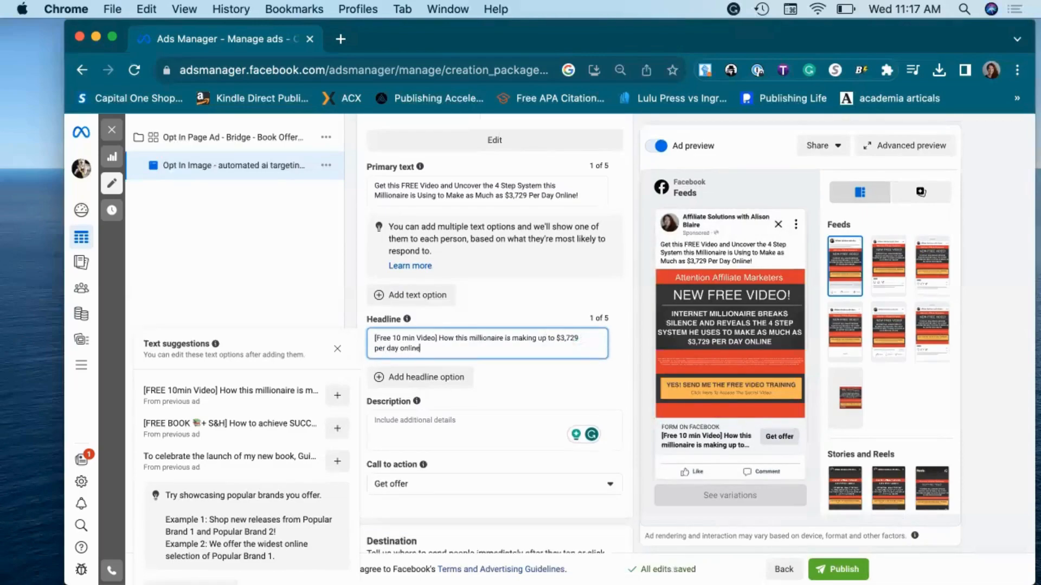
{"action": "type", "text": "e!"}
Create a new instant form for the ad's destination and name it "Opt In Lead Ad Form".
{"action": "scroll", "coordinate": [543, 396], "scroll_direction": "down", "scroll_amount": 2}
{"action": "scroll", "coordinate": [542, 393], "scroll_direction": "down", "scroll_amount": 3}
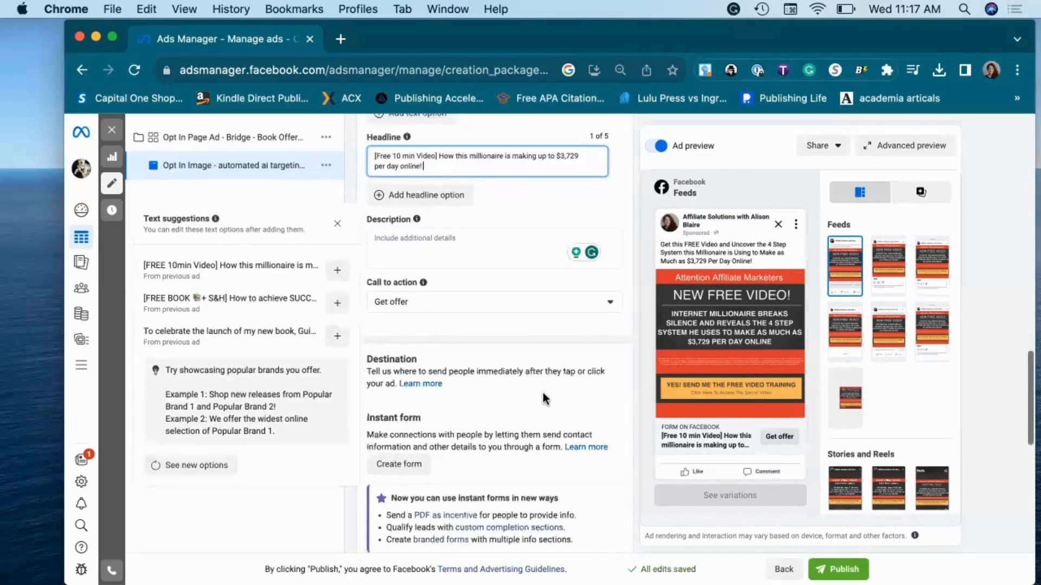
{"action": "scroll", "coordinate": [466, 428], "scroll_direction": "down", "scroll_amount": 2}
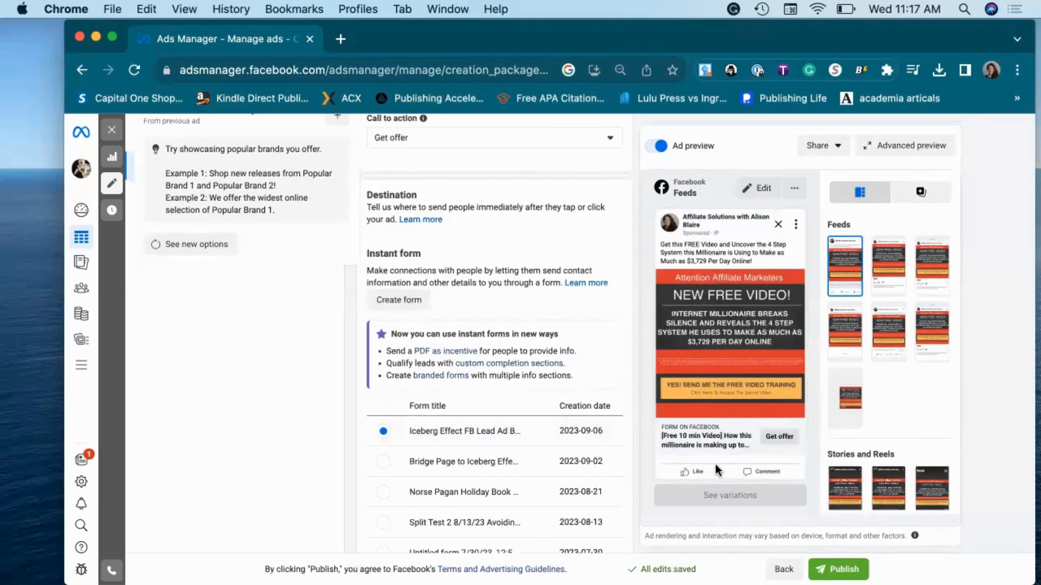
{"action": "scroll", "coordinate": [438, 337], "scroll_direction": "down", "scroll_amount": 1}
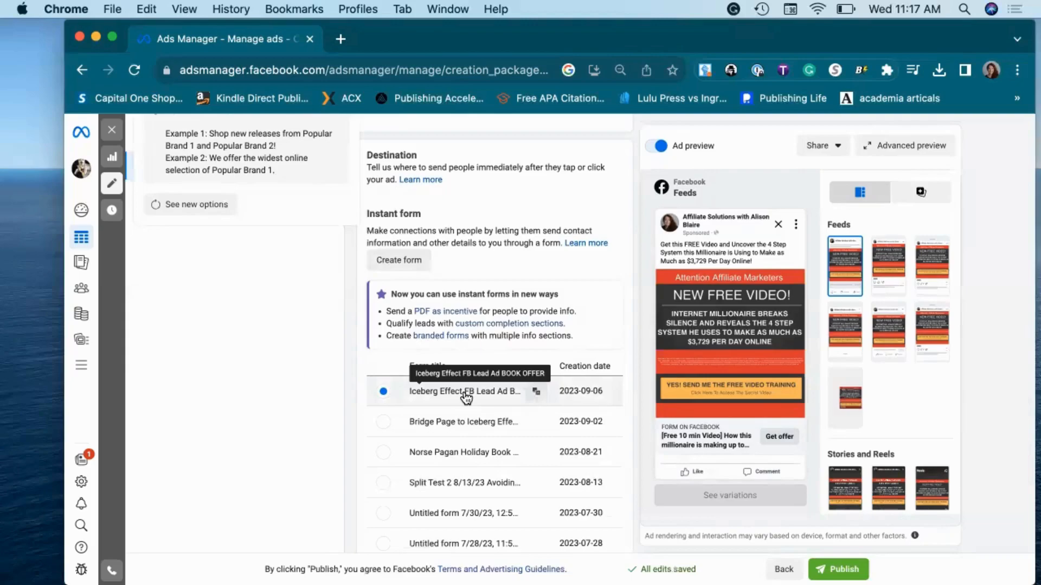
{"action": "left_click", "coordinate": [408, 260]}
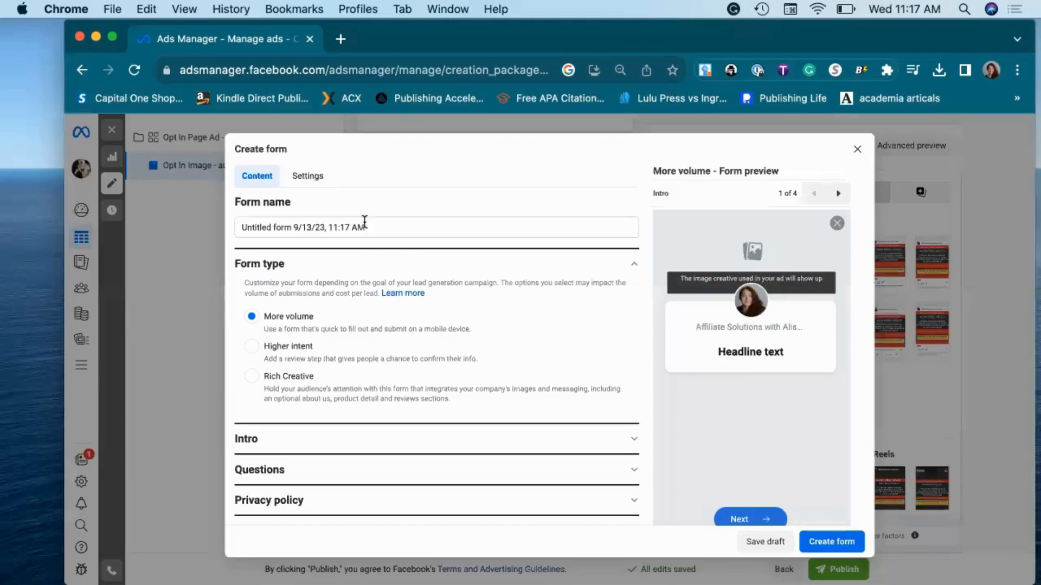
{"action": "left_click_drag", "start_coordinate": [372, 226], "coordinate": [241, 225]}
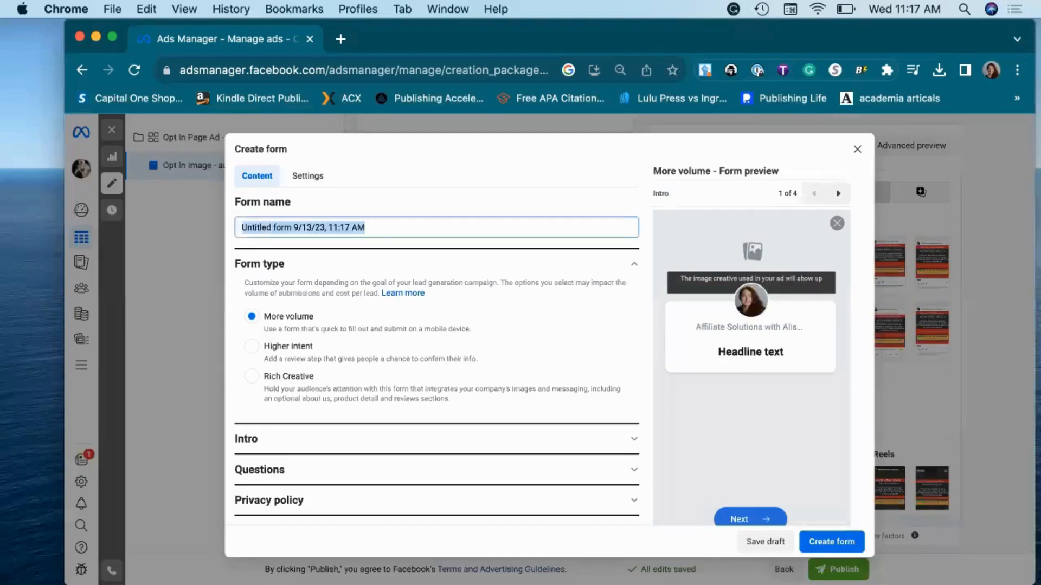
{"action": "type", "text": "Opt IN "}
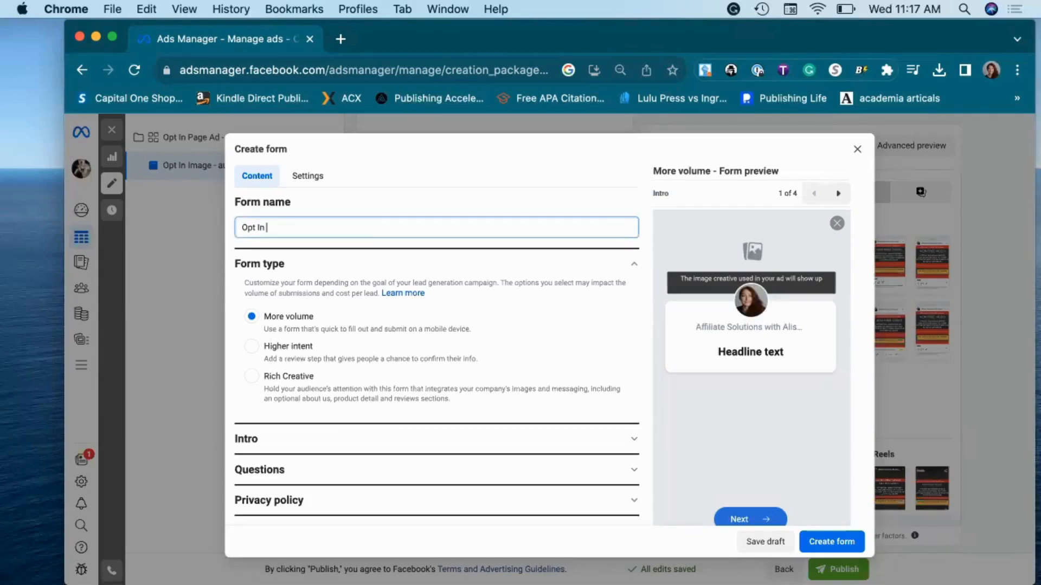
{"action": "type", "text": "Lead Ads Form"}
Upload Free Download.png from Downloads as the background image in the form's intro.
{"action": "left_click", "coordinate": [288, 446]}
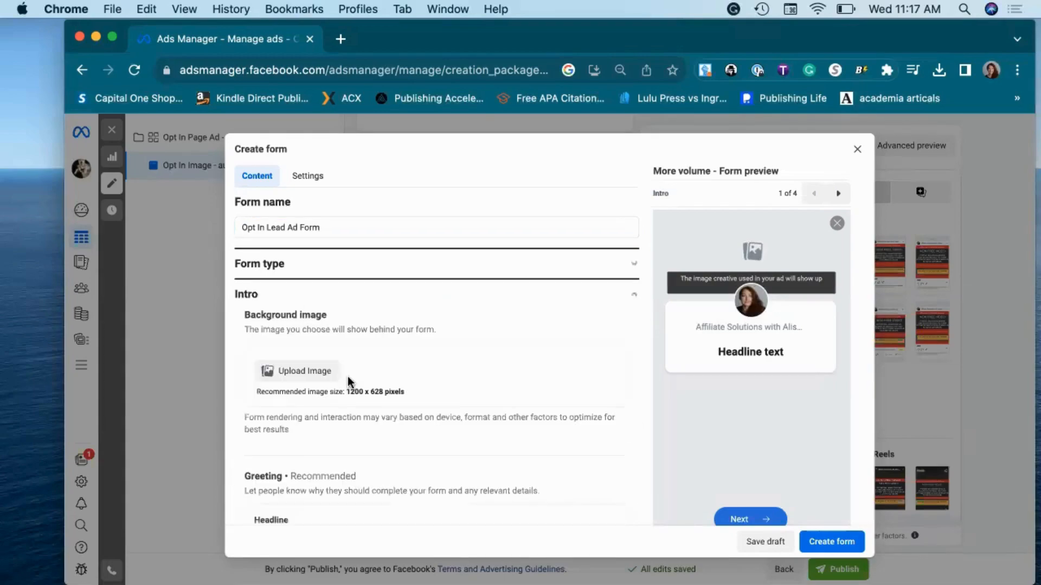
{"action": "scroll", "coordinate": [349, 382], "scroll_direction": "down", "scroll_amount": 3}
{"action": "scroll", "coordinate": [350, 382], "scroll_direction": "down", "scroll_amount": 1}
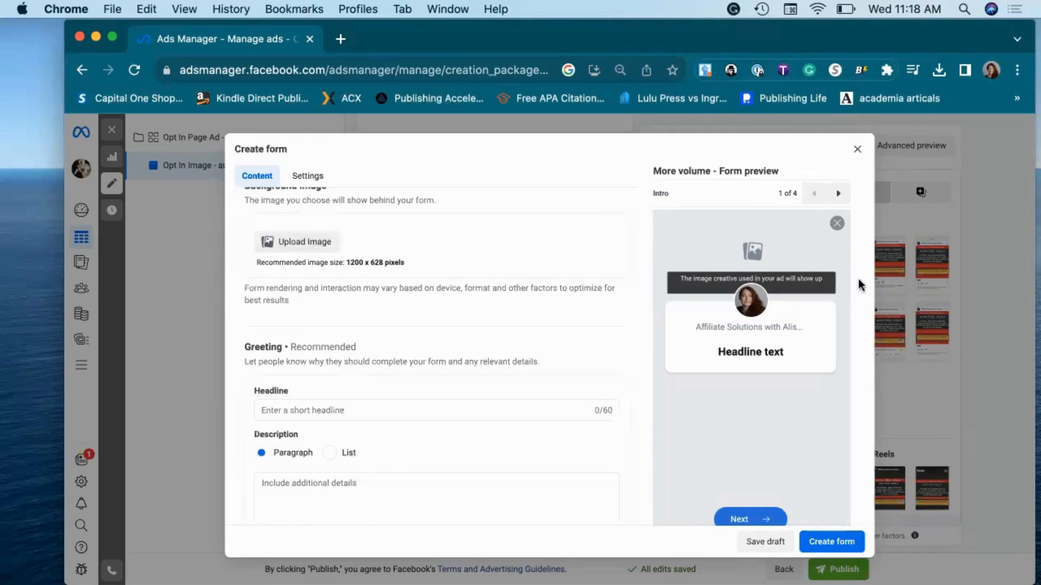
{"action": "left_click", "coordinate": [314, 244]}
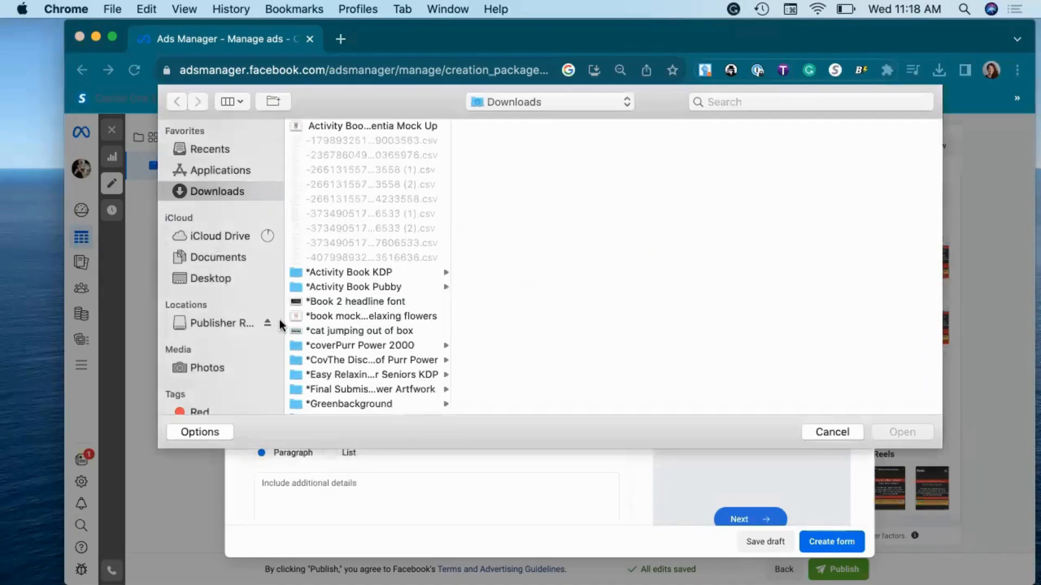
{"action": "scroll", "coordinate": [395, 343], "scroll_direction": "down", "scroll_amount": 15}
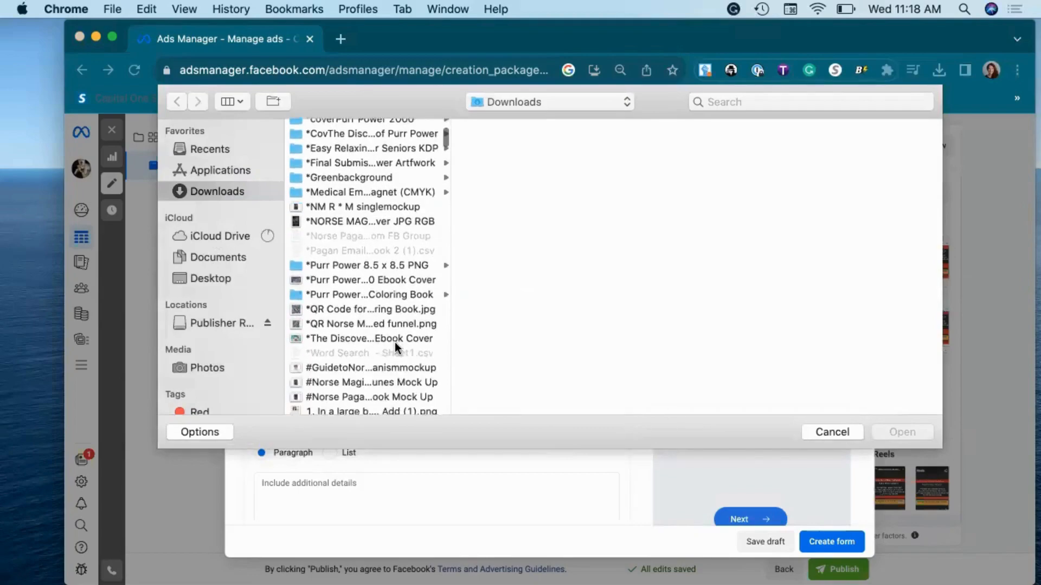
{"action": "scroll", "coordinate": [396, 347], "scroll_direction": "down", "scroll_amount": 6}
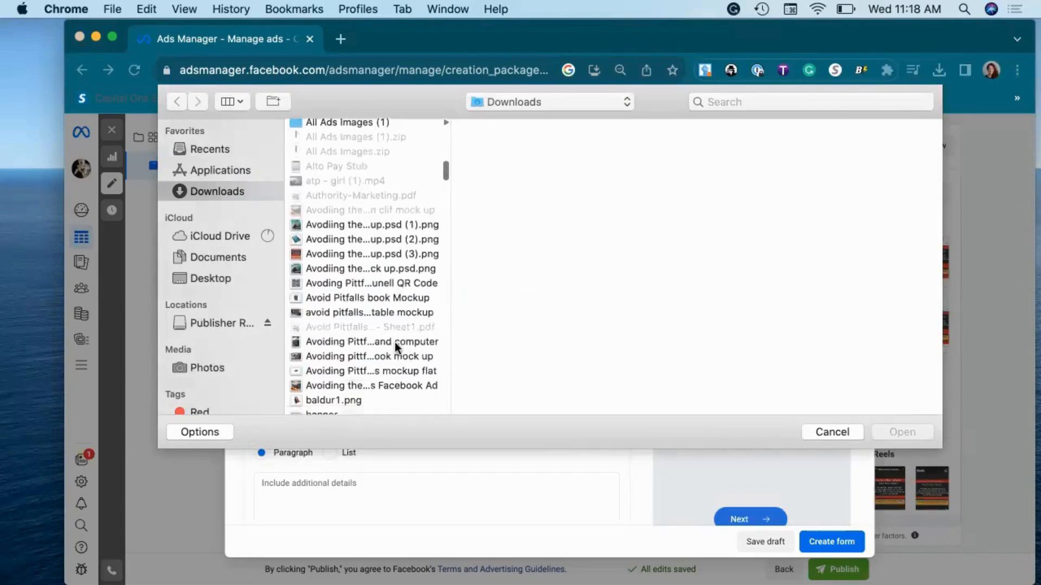
{"action": "scroll", "coordinate": [380, 295], "scroll_direction": "down", "scroll_amount": 10}
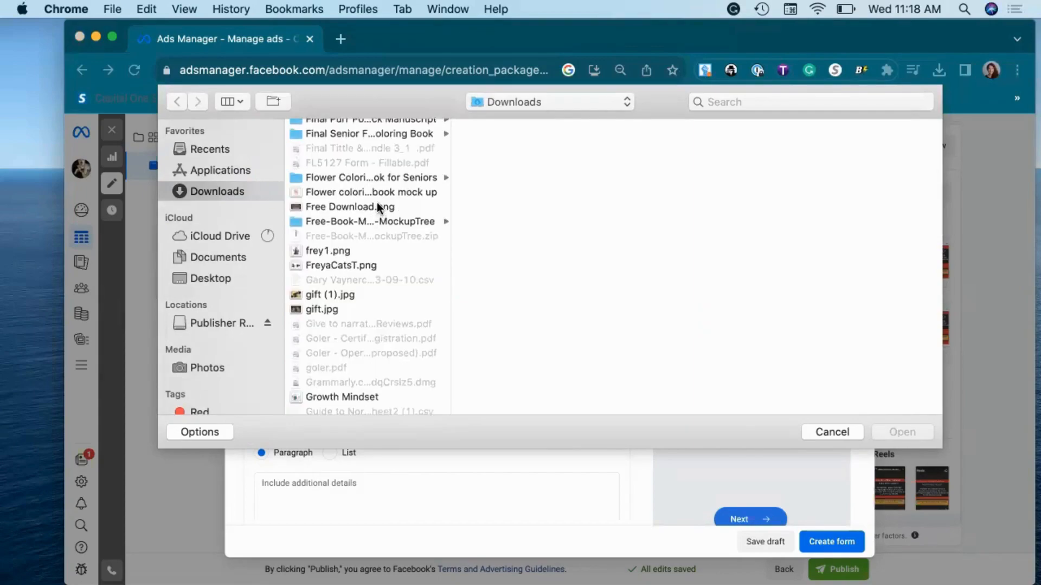
{"action": "left_click", "coordinate": [377, 205]}
{"action": "left_click", "coordinate": [890, 426]}
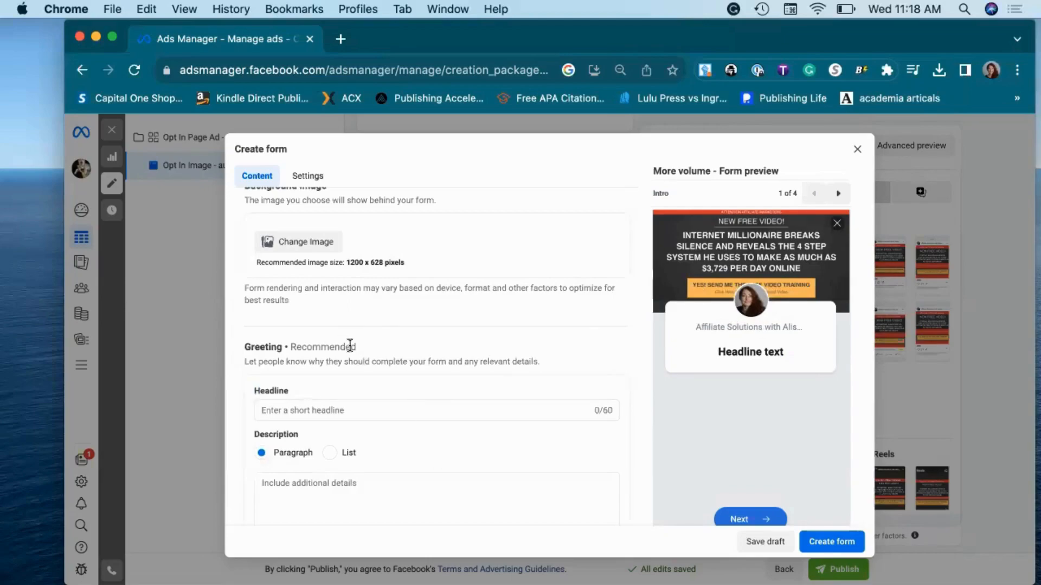
Write the form's greeting headline as "No one goes from zero to millionaire...But", followed by the featured millionaire's full name and "did!".
{"action": "scroll", "coordinate": [350, 345], "scroll_direction": "down", "scroll_amount": 2}
{"action": "left_click", "coordinate": [345, 327]}
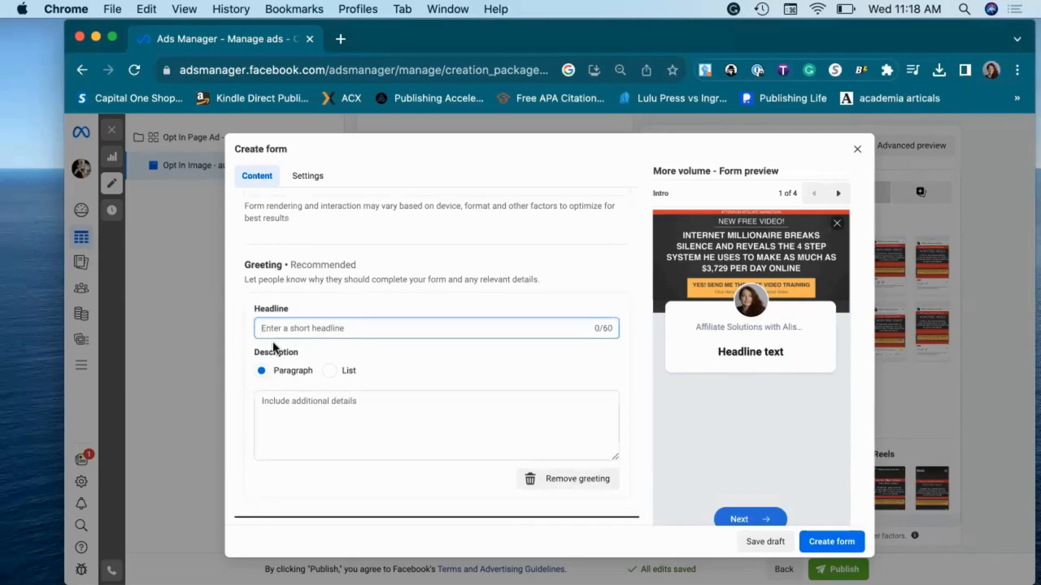
{"action": "type", "text": "No "}
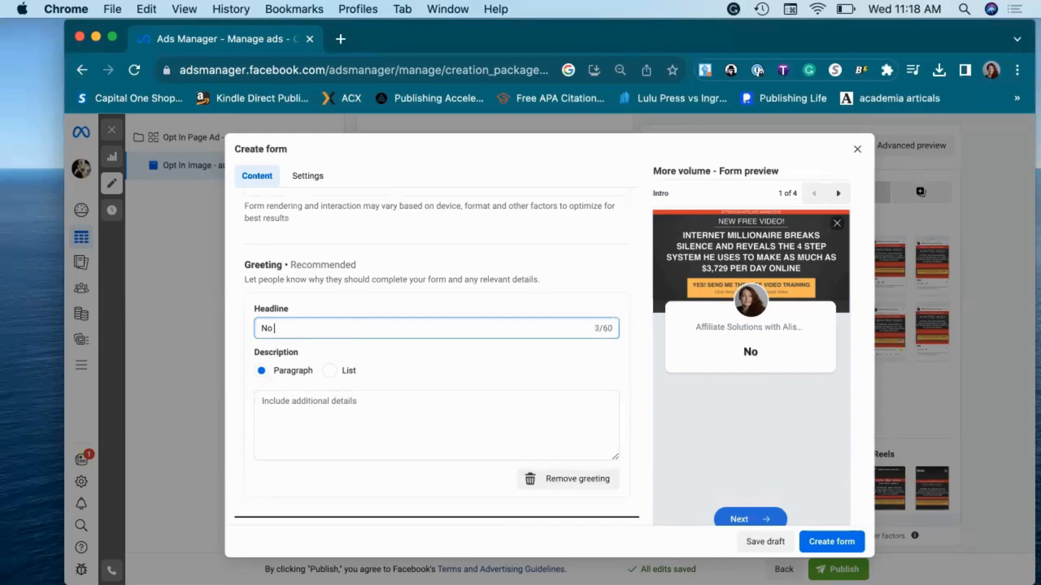
{"action": "type", "text": "one goes from zero"}
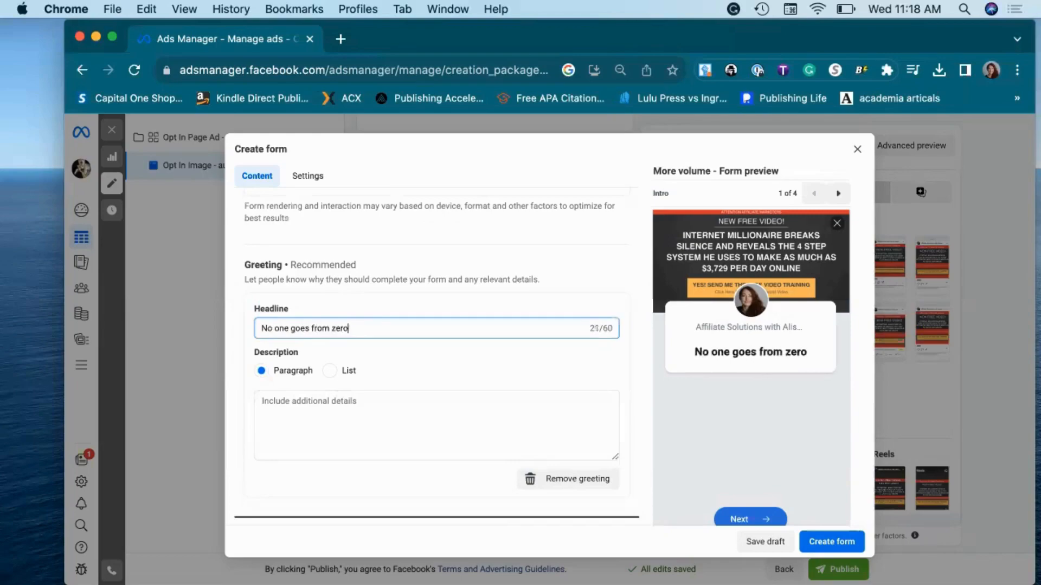
{"action": "type", "text": " to millionaire"}
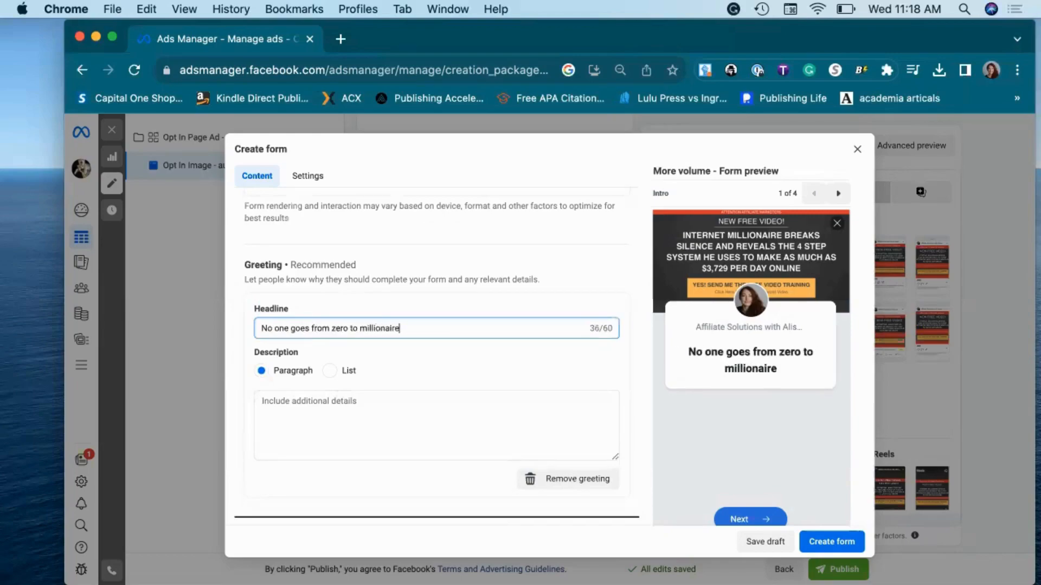
{"action": "type", "text": "...B"}
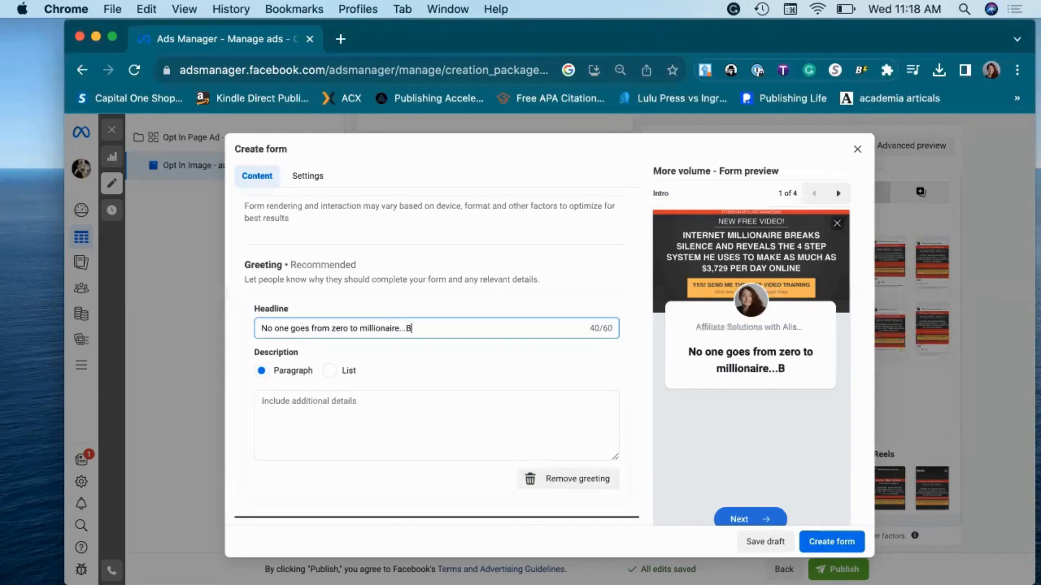
{"action": "type", "text": "ut Dean HOlland did!"}
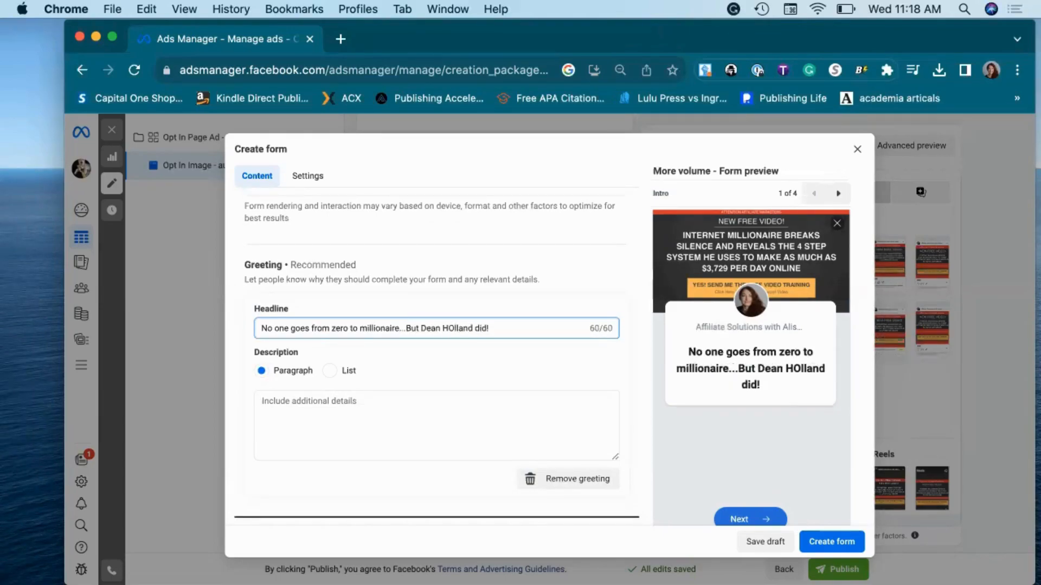
Correct the capitalization of the featured millionaire's surname in the greeting headline by making its "O" lowercase.
{"action": "left_click", "coordinate": [302, 412]}
{"action": "left_click", "coordinate": [454, 328]}
{"action": "key", "text": "BackSpace"}
{"action": "type", "text": "o"}
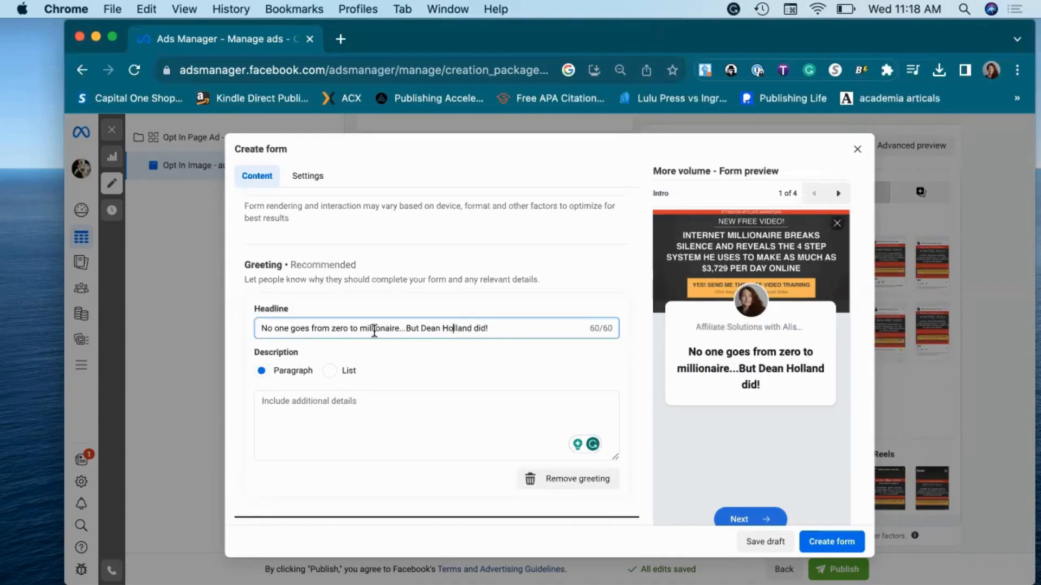
{"action": "left_click", "coordinate": [593, 445]}
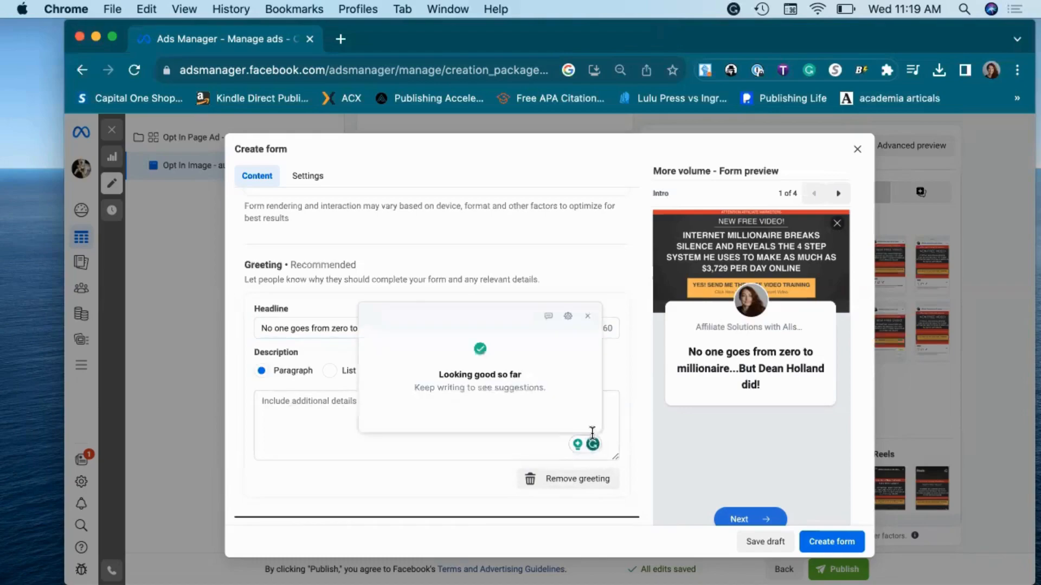
{"action": "left_click", "coordinate": [588, 316]}
Write the greeting description as "In this video, you will learn the 4 Step System he uses to make as much as $3,279 per day online.".
{"action": "left_click", "coordinate": [336, 400]}
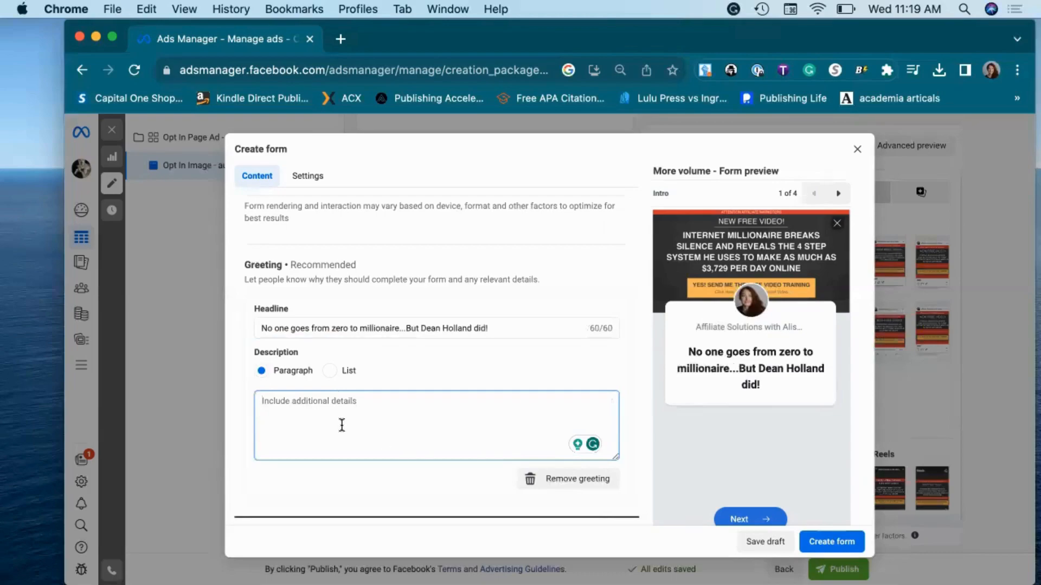
{"action": "type", "text": "I"}
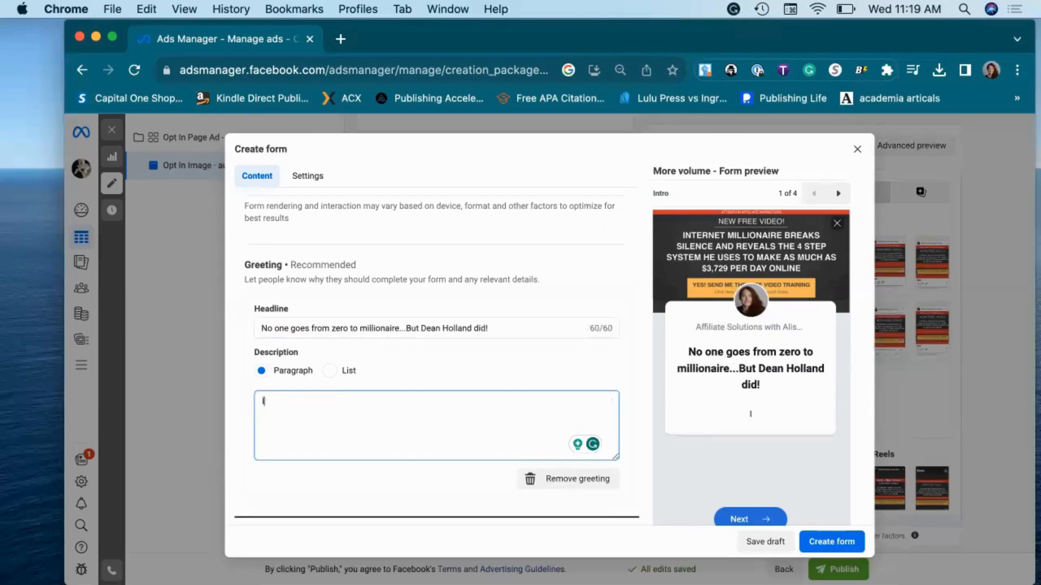
{"action": "type", "text": "n this video, you will learn the 4 Step System"}
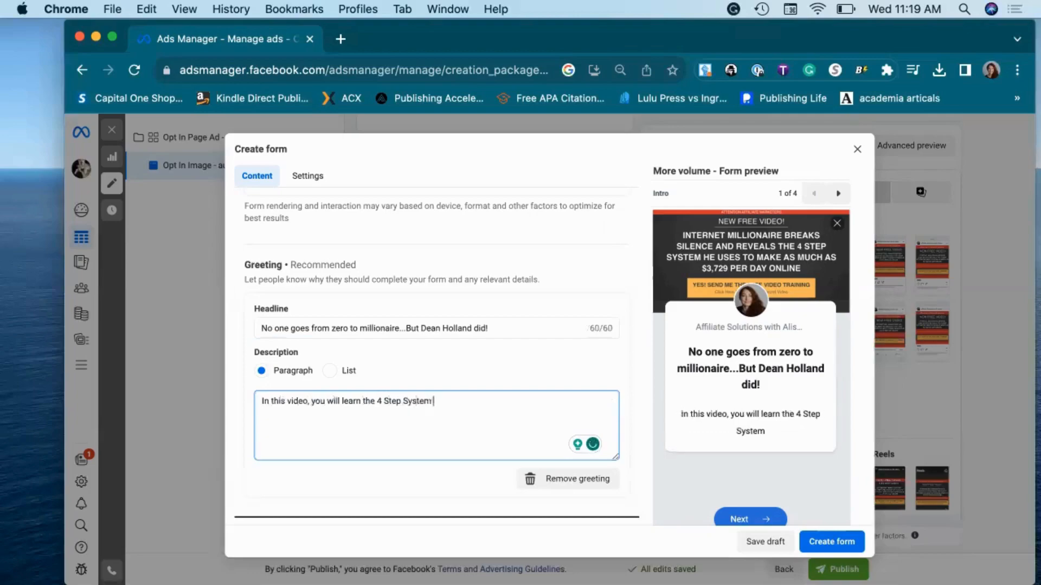
{"action": "type", "text": " he uses to make as much as $3,279 per day online."}
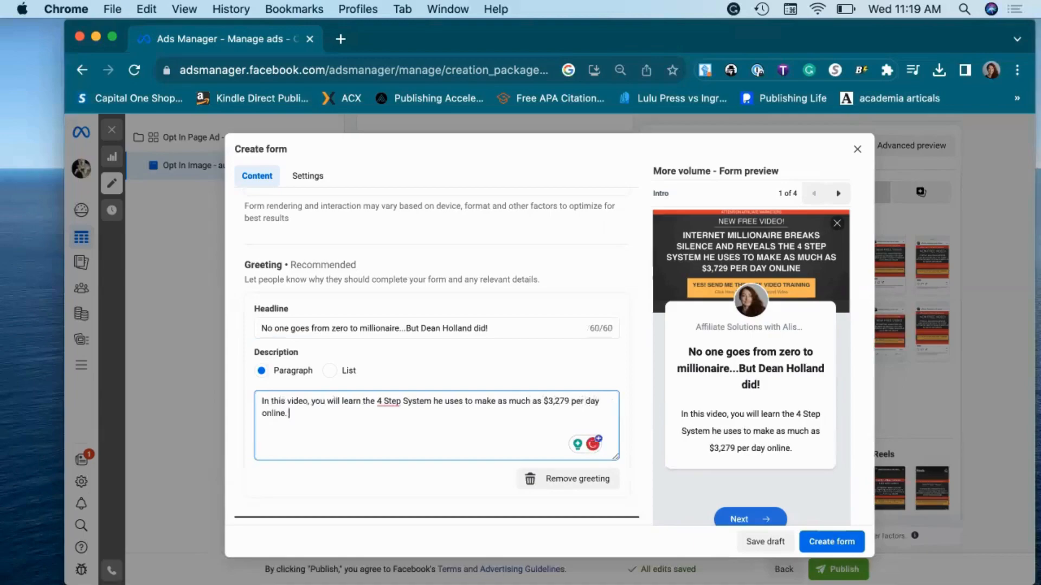
{"action": "key", "text": "Return"}
{"action": "key", "text": "Return"}
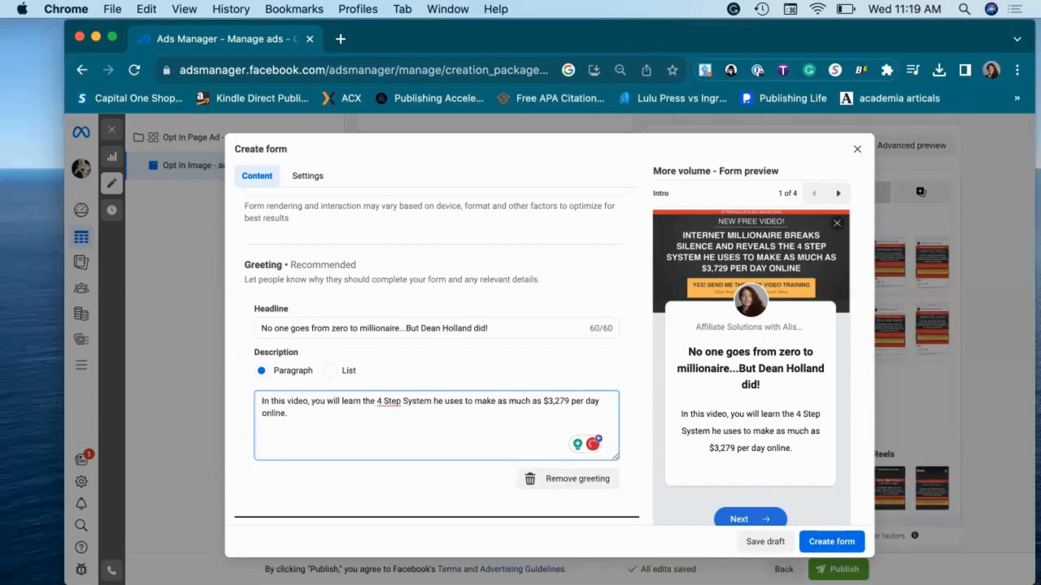
Add "Sign up and Start Watching Now!" as the greeting description's closing line and correct "4 Step" to "4-Step".
{"action": "type", "text": "Start"}
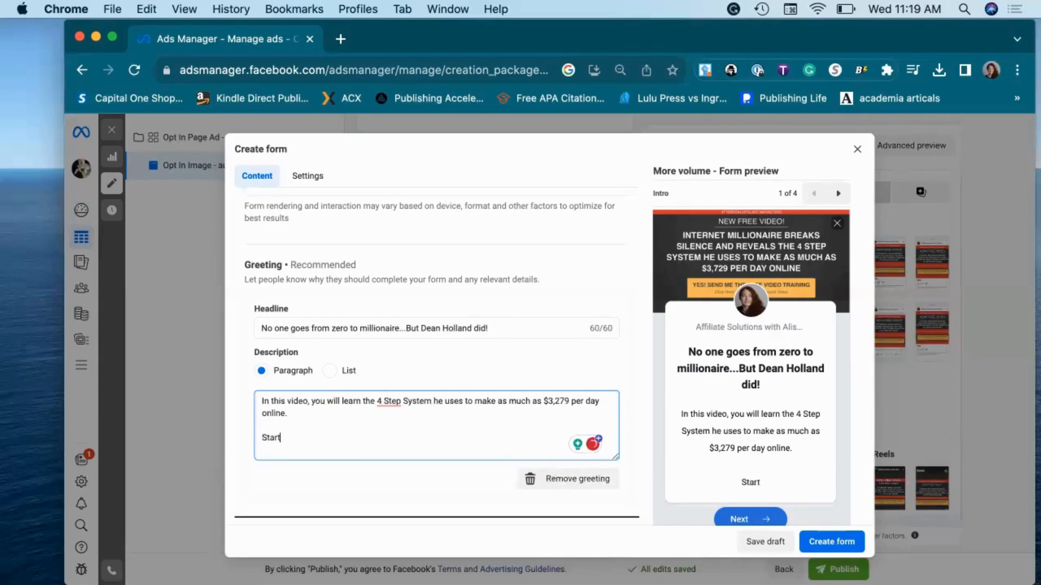
{"action": "key", "text": "BackSpace"}
{"action": "key", "text": "BackSpace"}
{"action": "key", "text": "BackSpace"}
{"action": "key", "text": "BackSpace"}
{"action": "key", "text": "BackSpace"}
{"action": "type", "text": "Sign up and Start Watching Now!"}
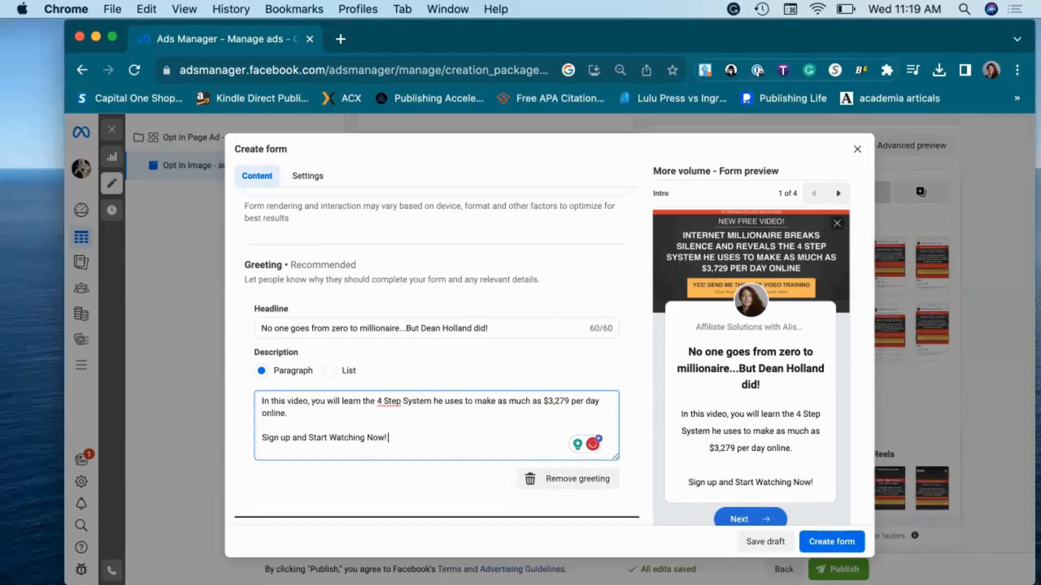
{"action": "left_click", "coordinate": [386, 399]}
{"action": "left_click", "coordinate": [396, 434]}
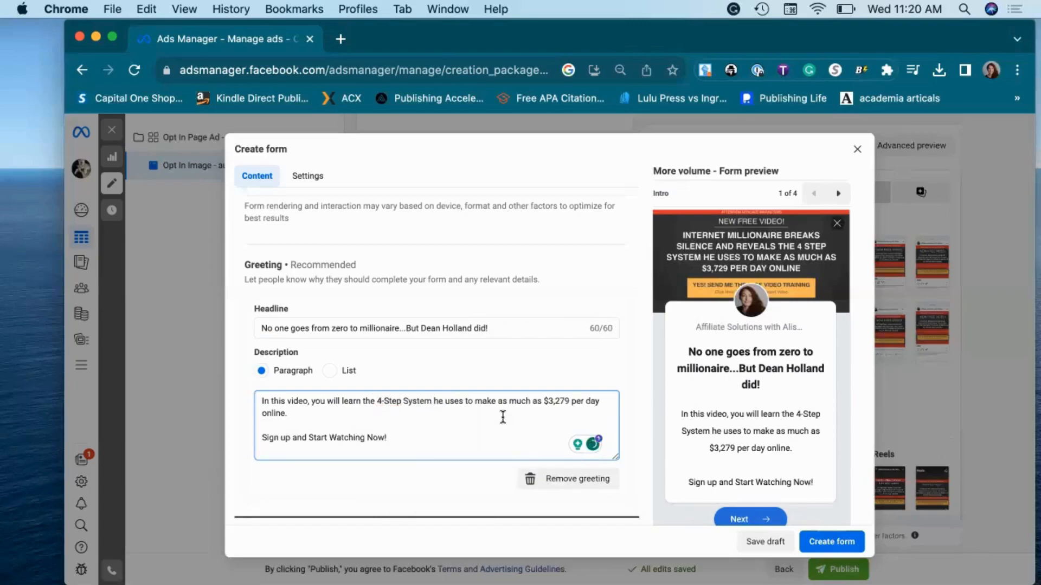
Reorder the form's prefill questions so that Full name comes before Email.
{"action": "scroll", "coordinate": [437, 455], "scroll_direction": "down", "scroll_amount": 2}
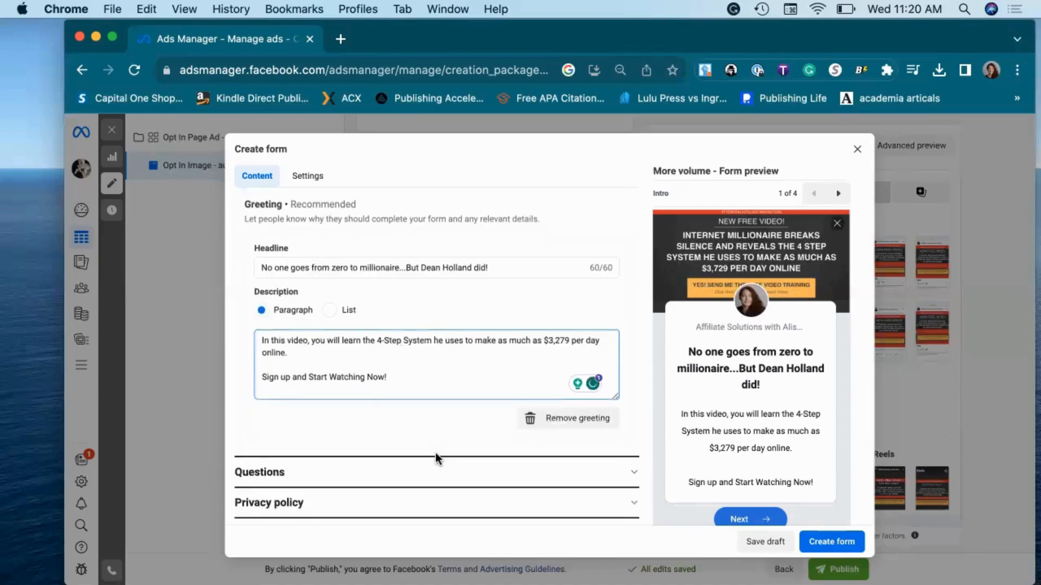
{"action": "scroll", "coordinate": [436, 458], "scroll_direction": "down", "scroll_amount": 1}
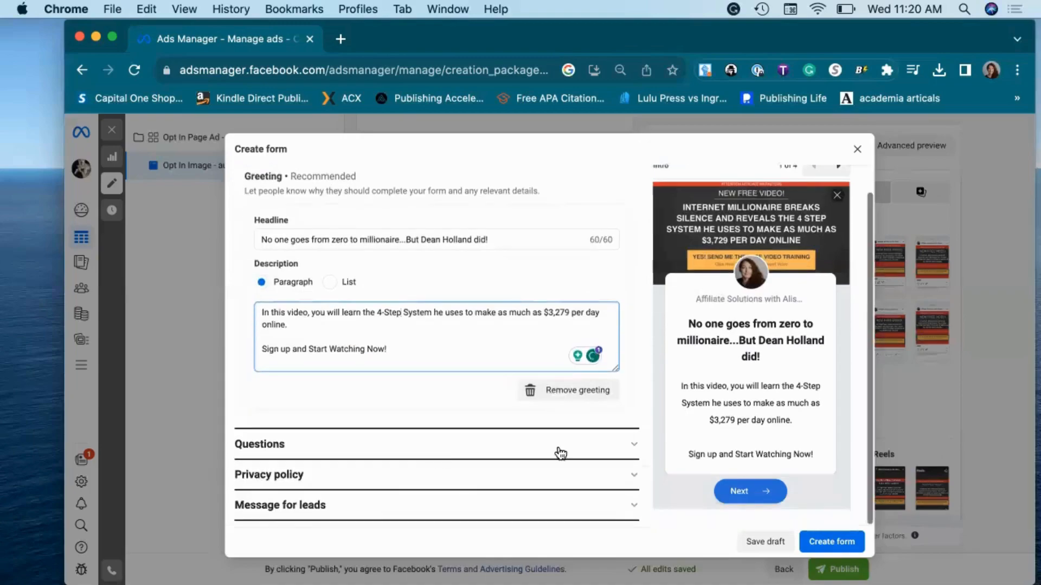
{"action": "left_click", "coordinate": [635, 447]}
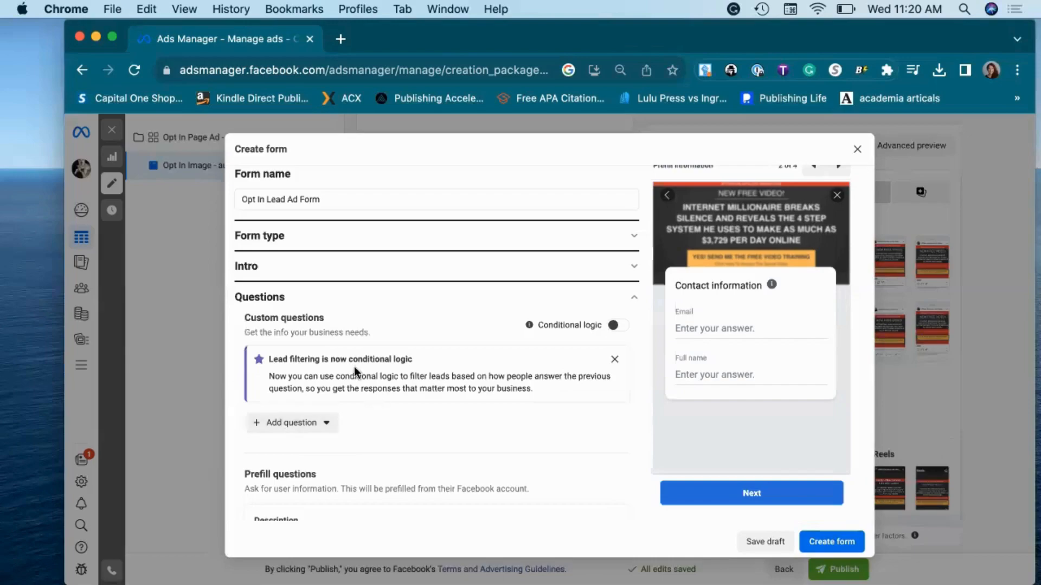
{"action": "scroll", "coordinate": [349, 423], "scroll_direction": "down", "scroll_amount": 3}
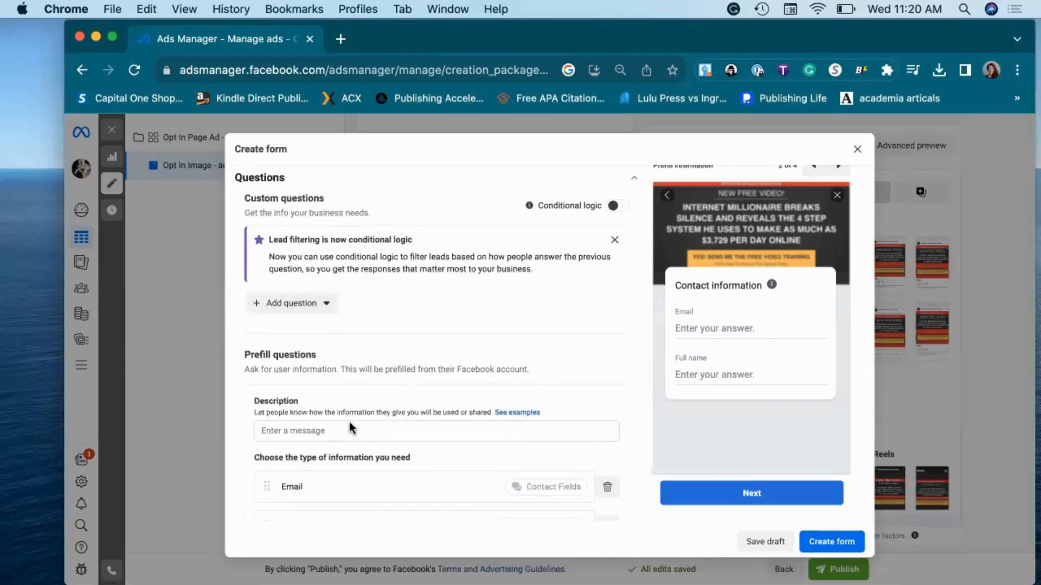
{"action": "scroll", "coordinate": [347, 355], "scroll_direction": "down", "scroll_amount": 3}
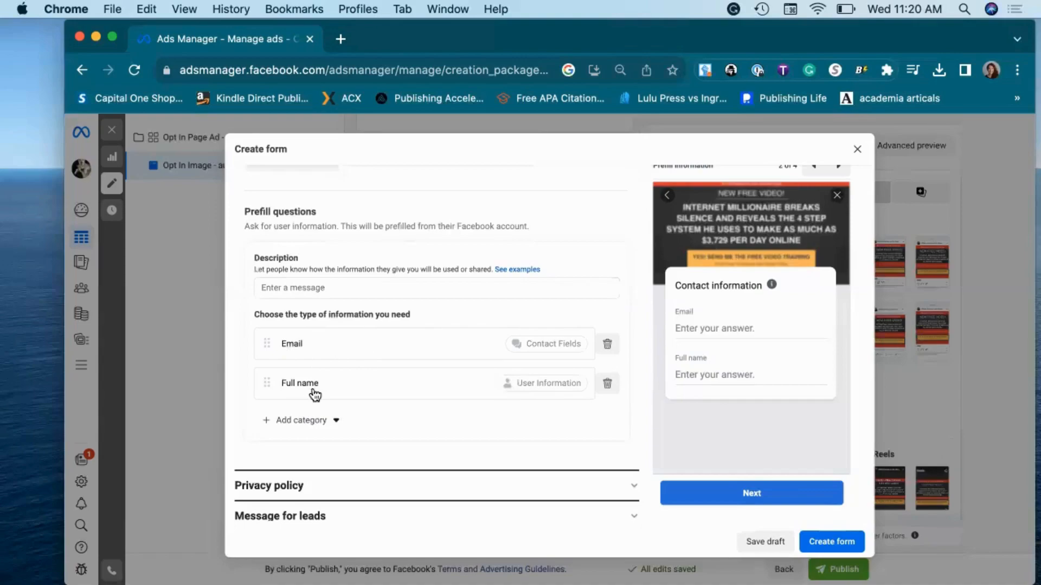
{"action": "left_click_drag", "start_coordinate": [264, 385], "coordinate": [263, 333]}
{"action": "left_click", "coordinate": [268, 428]}
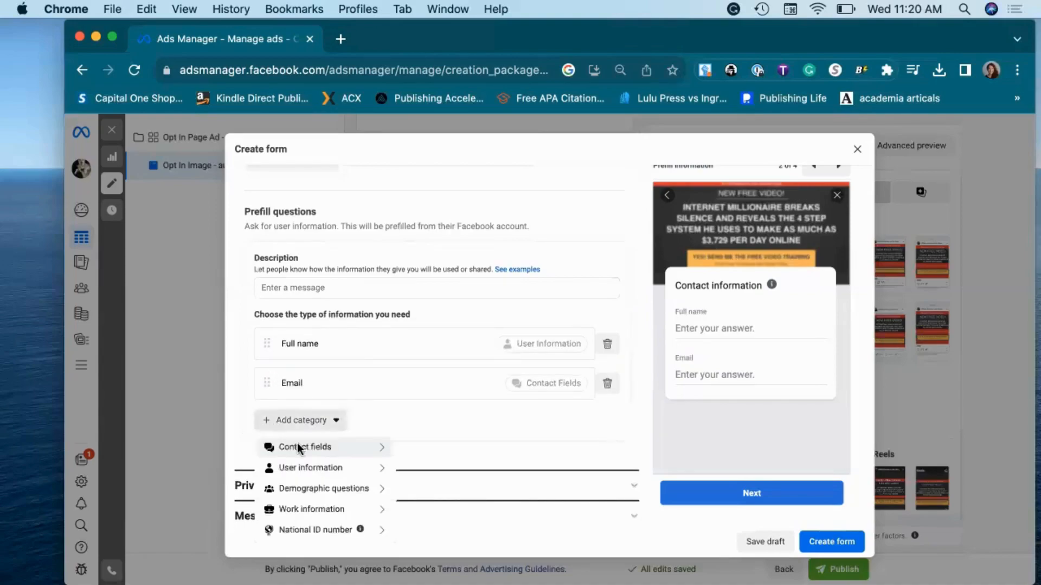
{"action": "mouse_move", "coordinate": [315, 446]}
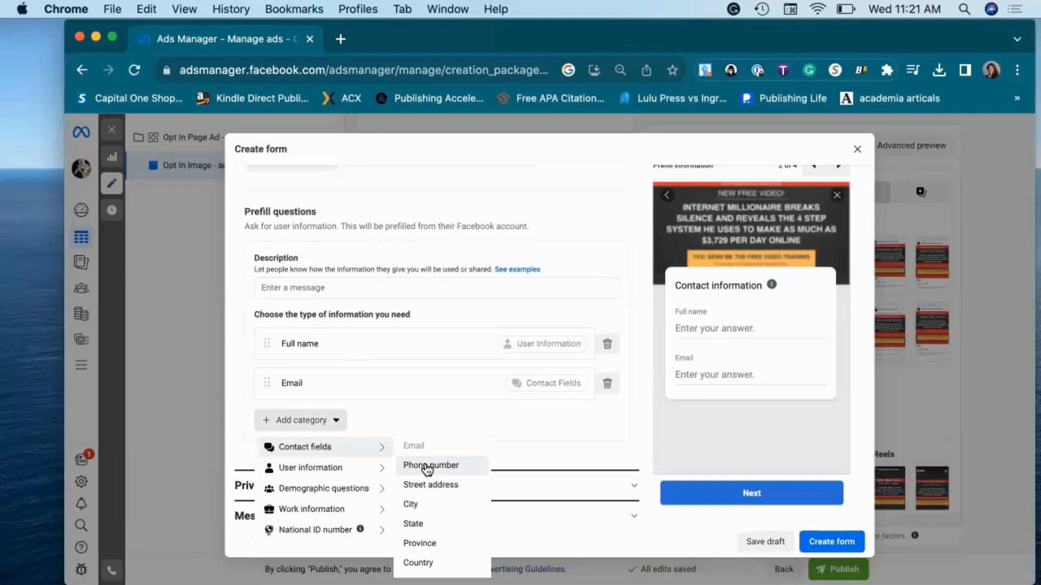
{"action": "left_click", "coordinate": [232, 389]}
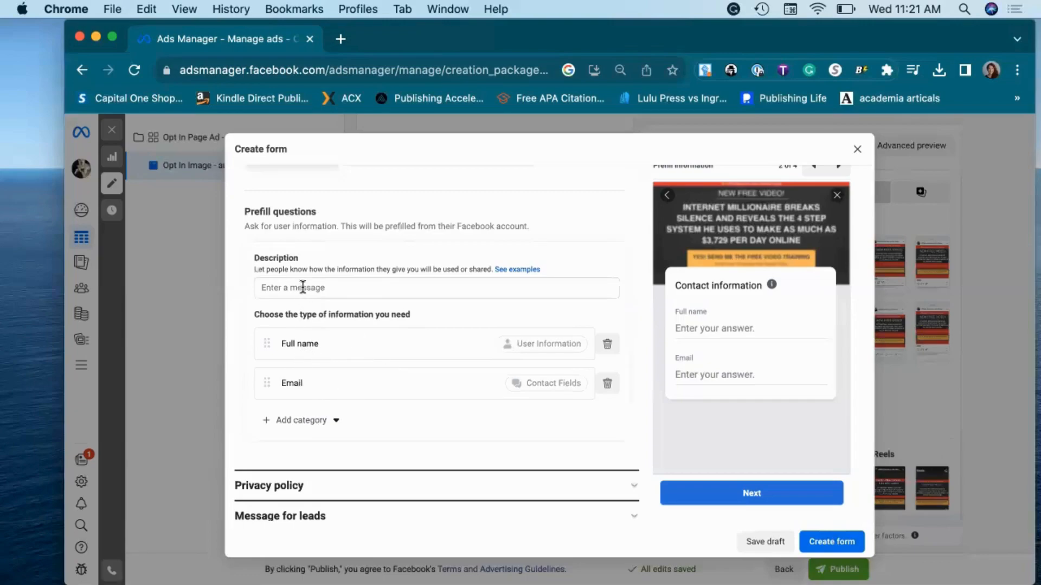
{"action": "left_click", "coordinate": [356, 287]}
{"action": "type", "text": "Check Your Inbox! This video is on its way to your inbox right now!"}
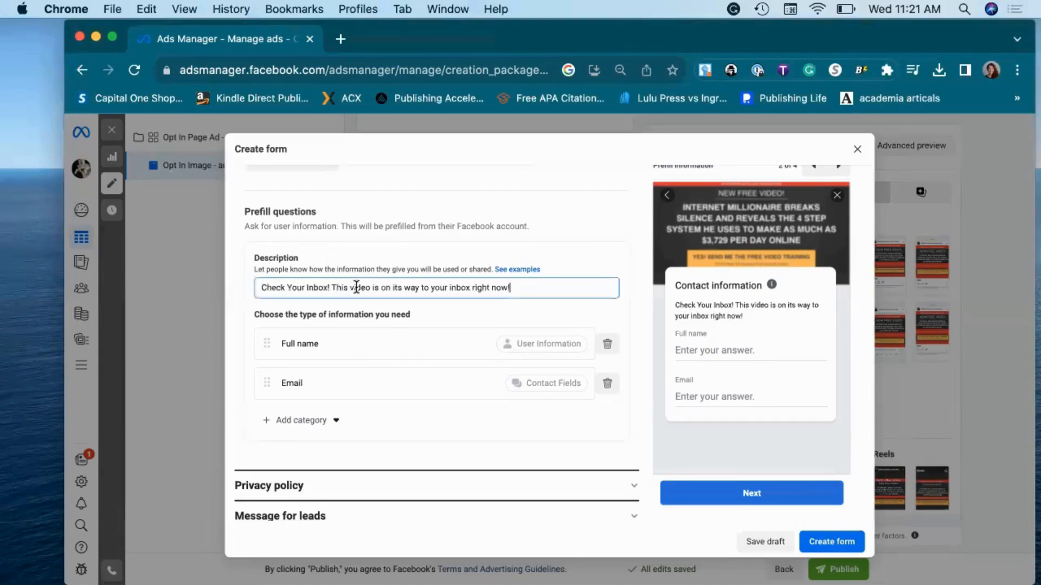
{"action": "key", "text": "super+a"}
{"action": "key", "text": "super+c"}
{"action": "key", "text": "BackSpace"}
Write the prefill questions description as "We will use this information to send you your FREE video and to stay in touch with you moving forward!".
{"action": "key", "text": "super+Tab"}
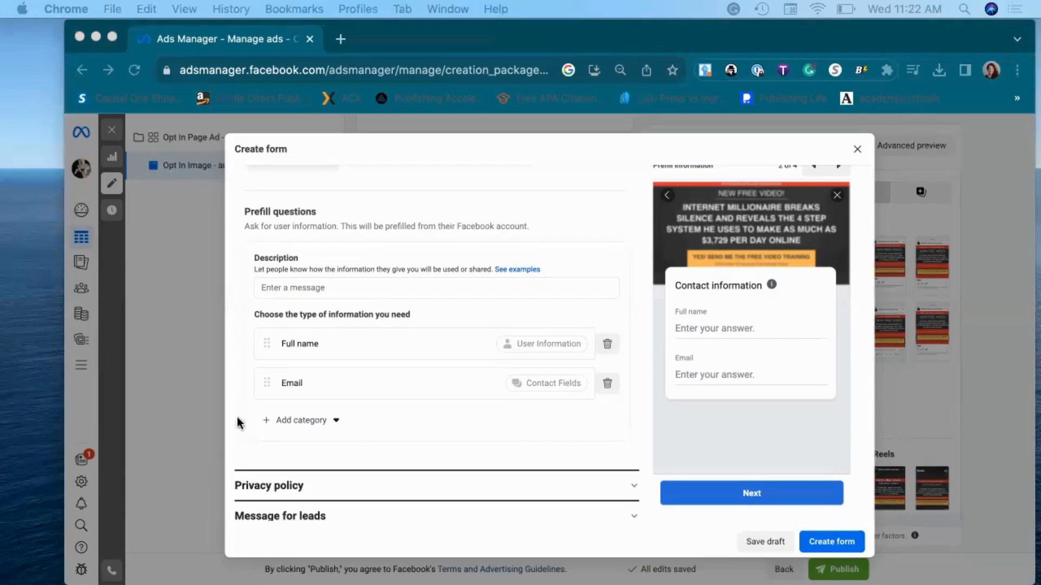
{"action": "left_click", "coordinate": [282, 286]}
{"action": "type", "text": "We will use this information to send you your FREE video and to stay in touch with you moving forward!"}
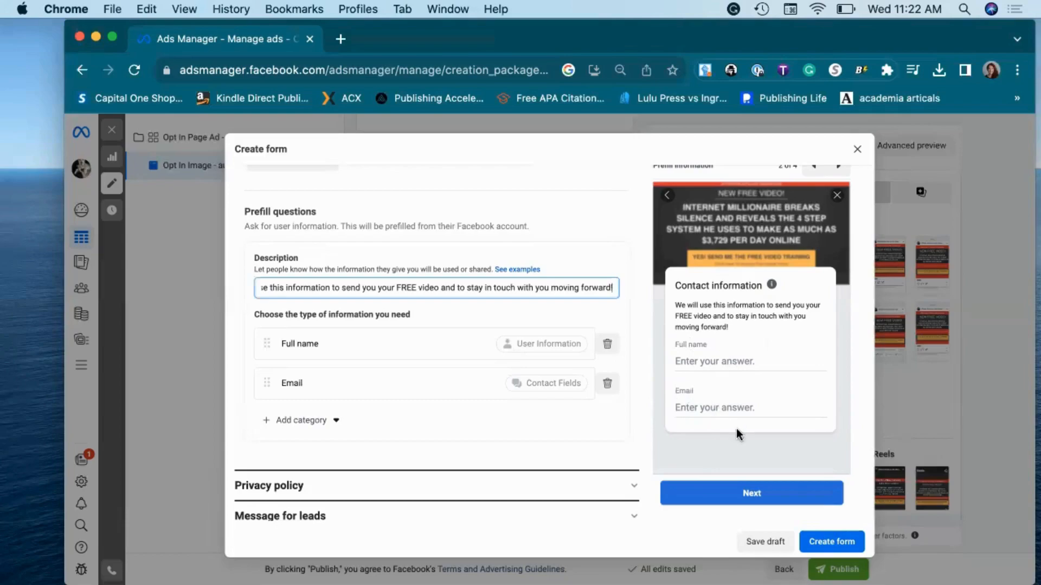
{"action": "left_click", "coordinate": [628, 490]}
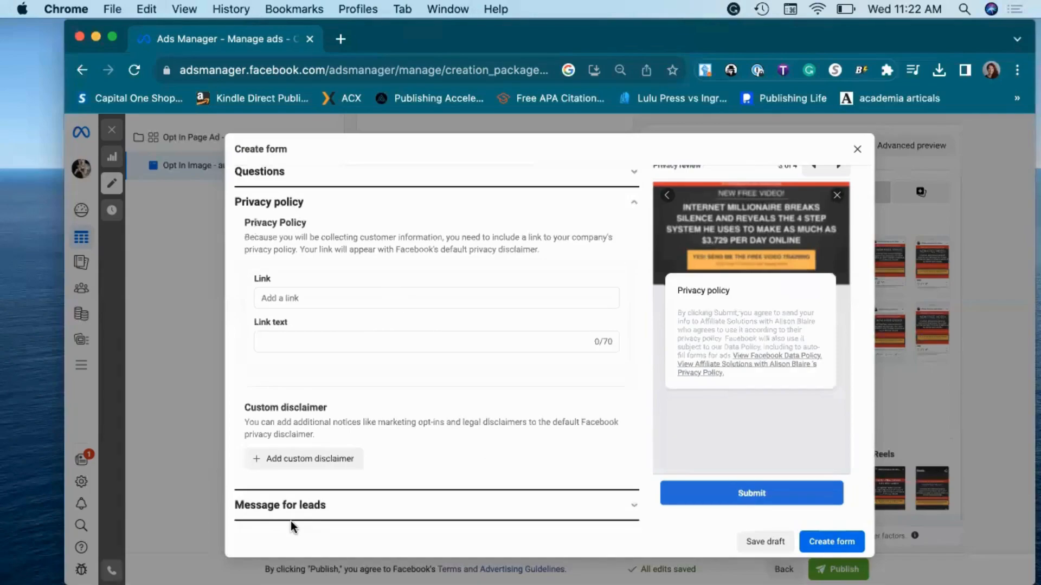
{"action": "left_click", "coordinate": [266, 298]}
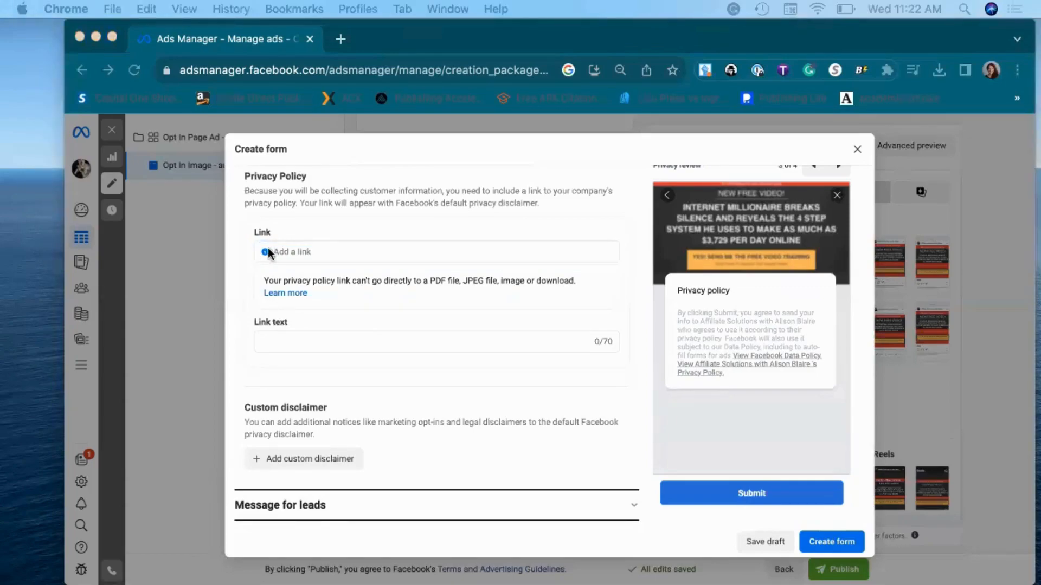
{"action": "left_click", "coordinate": [296, 251]}
{"action": "type", "text": "https://www.freeprivacypolicy.com/live/c5aaa5e9-a39b-402a-92c0-3257c98f8b85"}
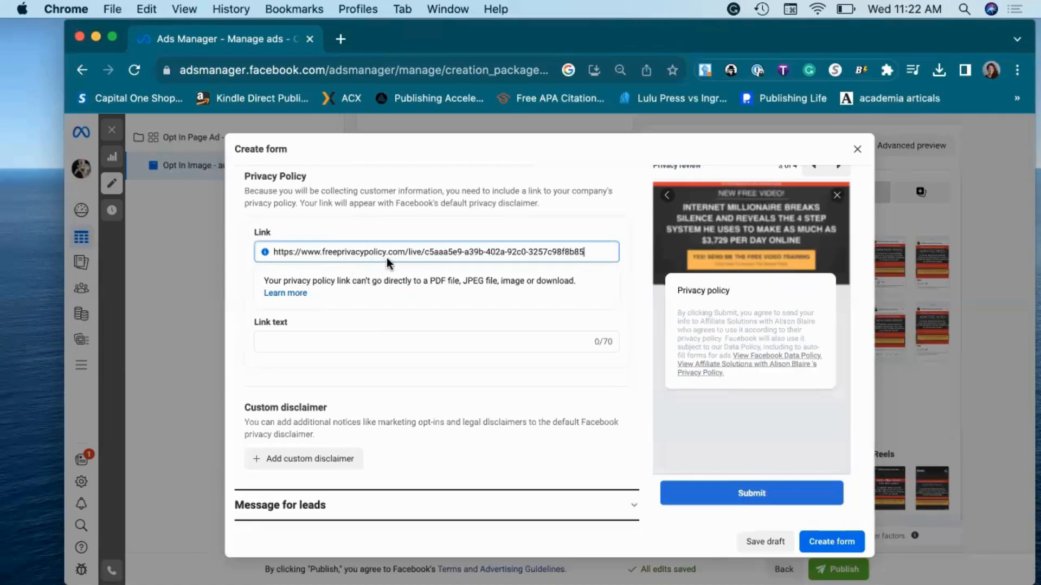
{"action": "left_click_drag", "start_coordinate": [323, 253], "coordinate": [405, 251]}
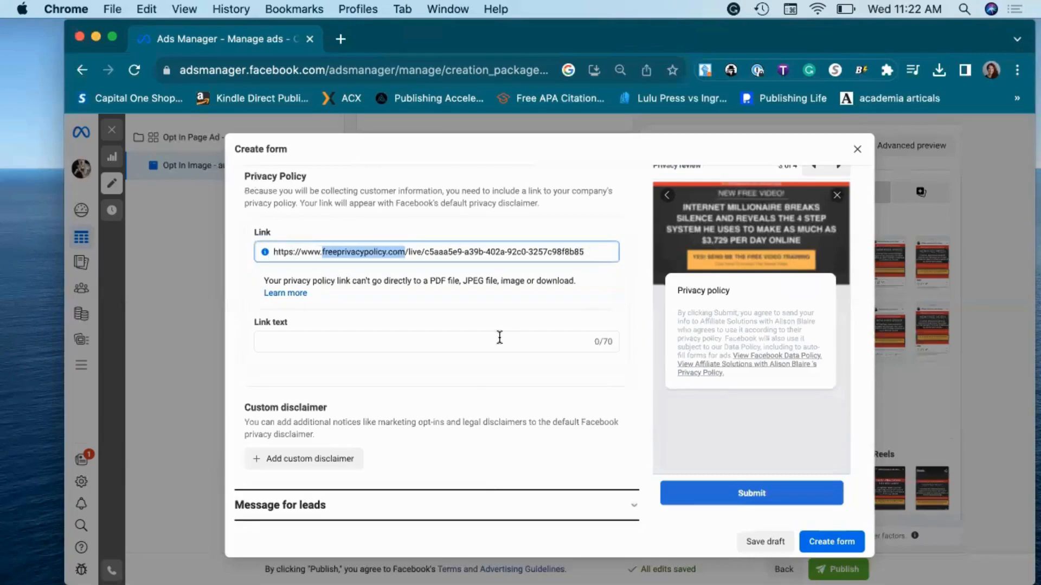
{"action": "left_click", "coordinate": [597, 253]}
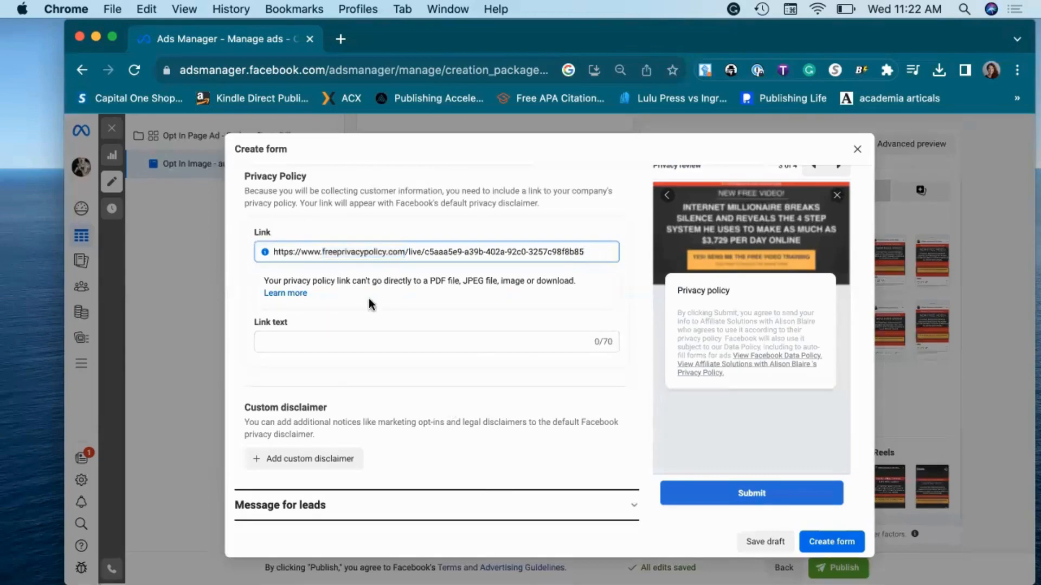
Replace the headline of the form's message for leads with "Check Your Inbox!".
{"action": "left_click", "coordinate": [312, 505]}
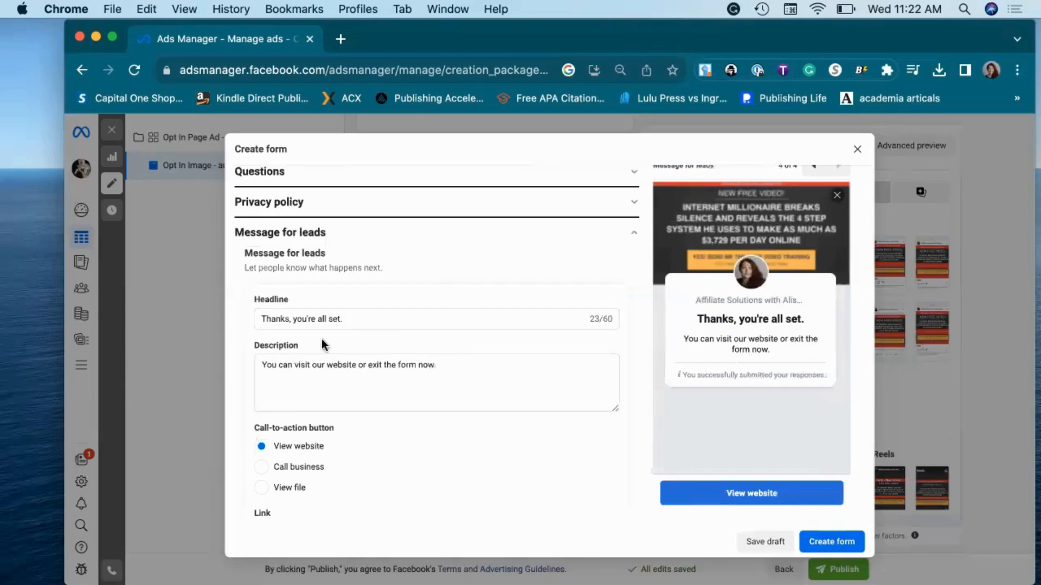
{"action": "triple_click", "coordinate": [299, 319]}
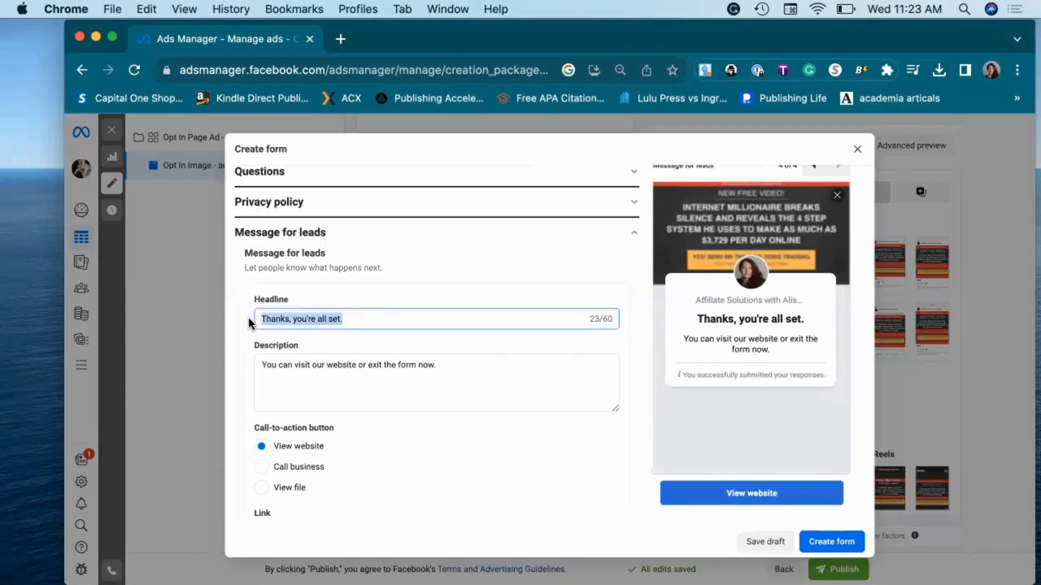
{"action": "key", "text": "BackSpace"}
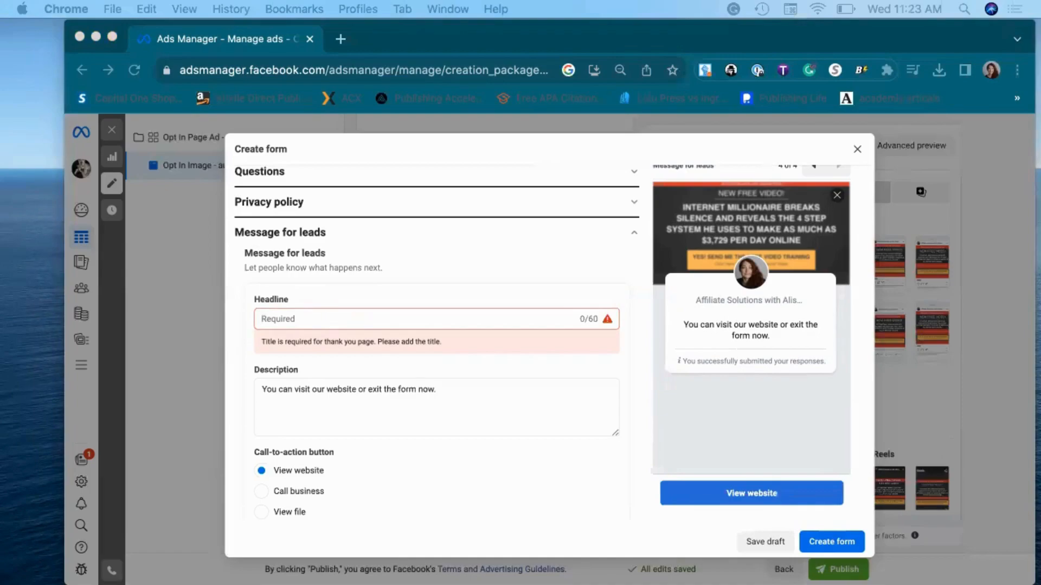
{"action": "left_click", "coordinate": [271, 313]}
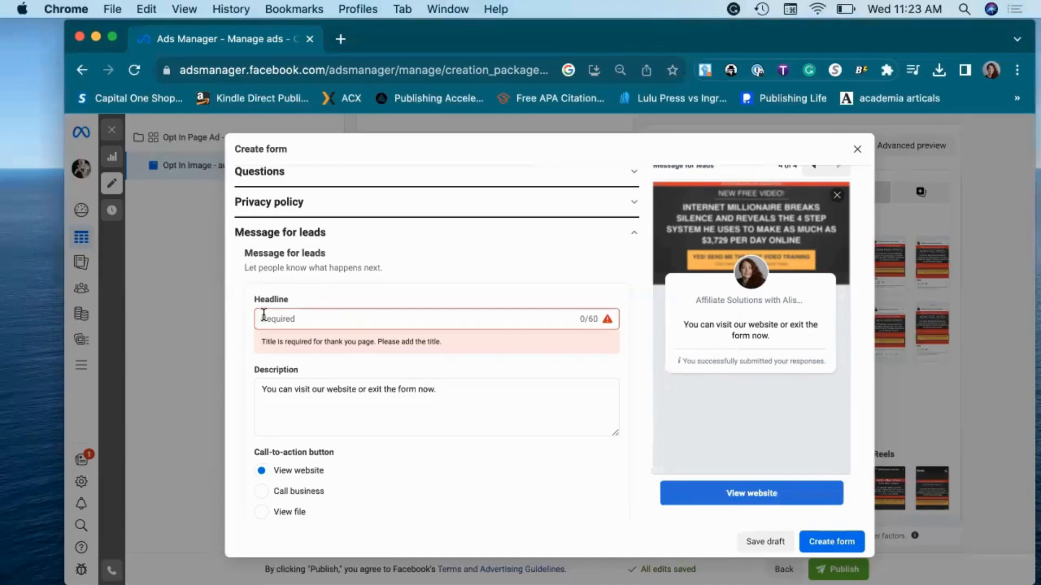
{"action": "key", "text": "super+v"}
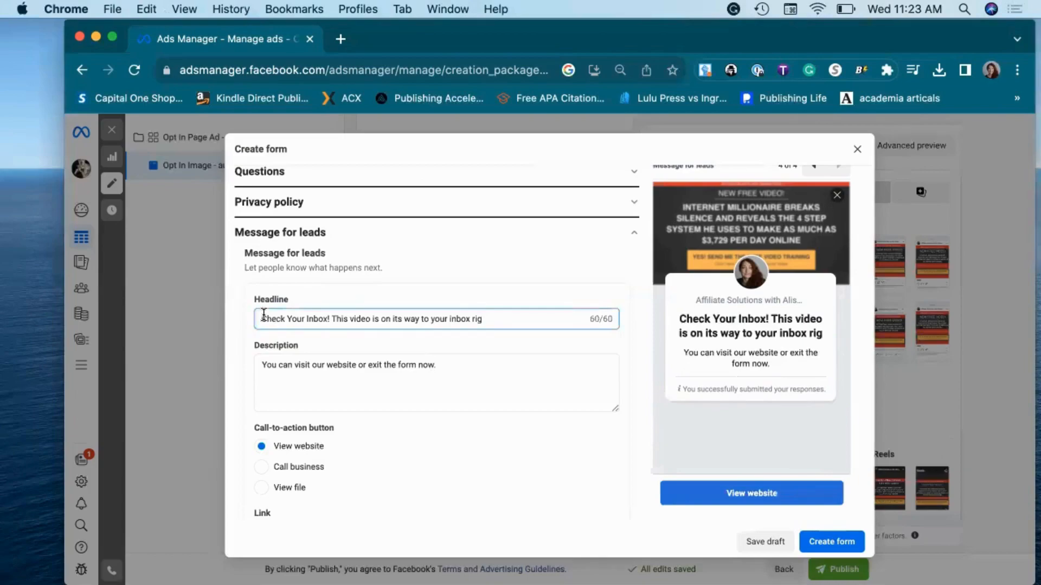
{"action": "left_click_drag", "start_coordinate": [487, 319], "coordinate": [332, 318]}
{"action": "key", "text": "super+c"}
{"action": "key", "text": "BackSpace"}
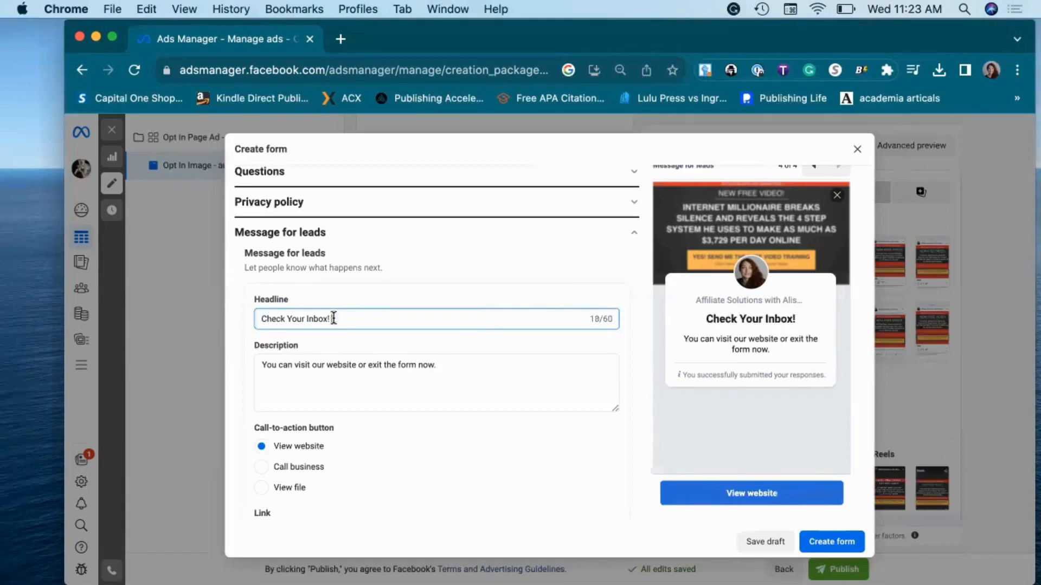
Replace the description of the message for leads with "This video is on its way to your inbox right now".
{"action": "left_click", "coordinate": [322, 379]}
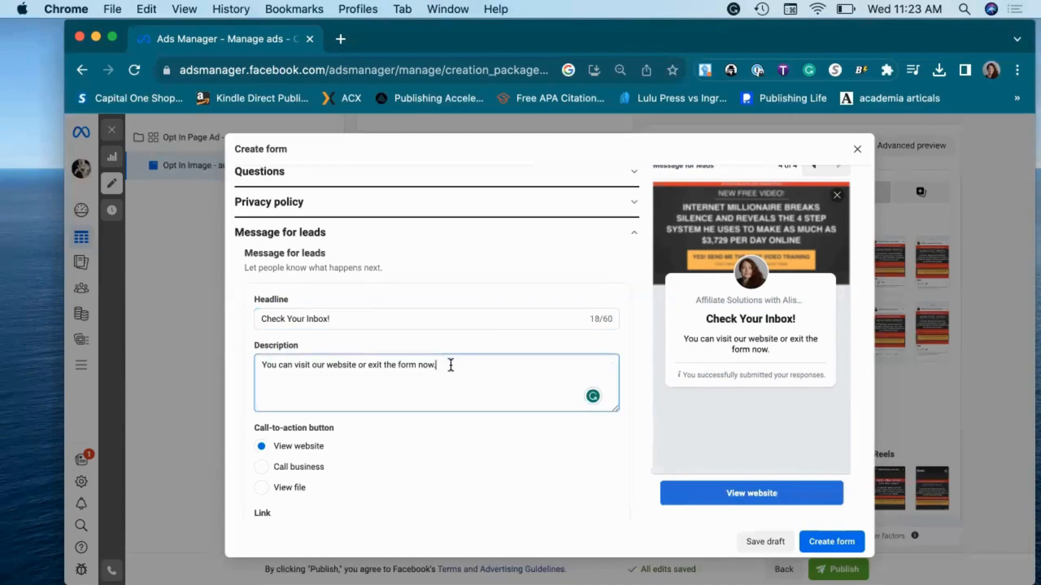
{"action": "left_click_drag", "start_coordinate": [449, 364], "coordinate": [244, 367]}
{"action": "key", "text": "super+v"}
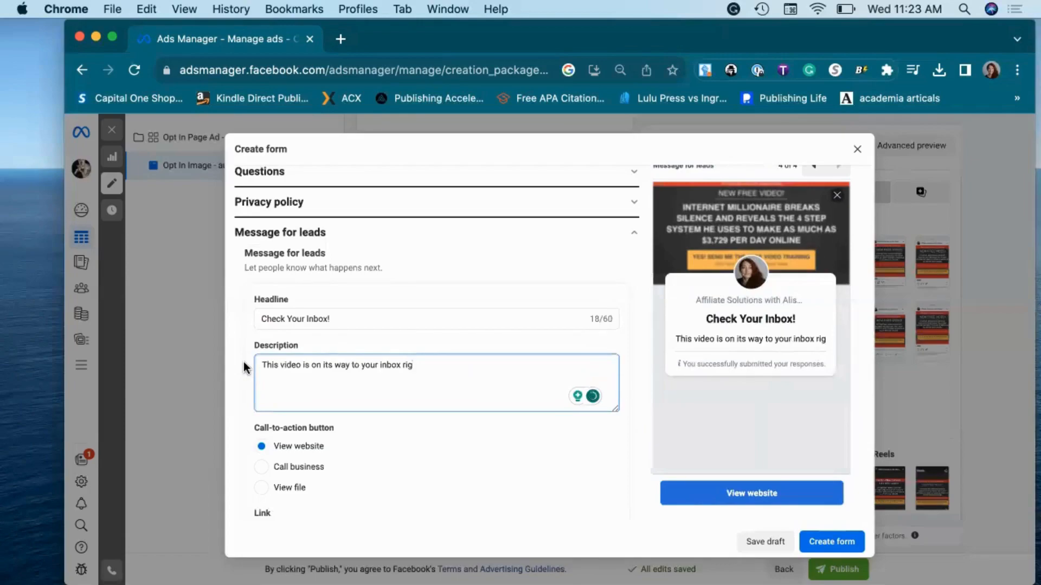
{"action": "type", "text": "ht now"}
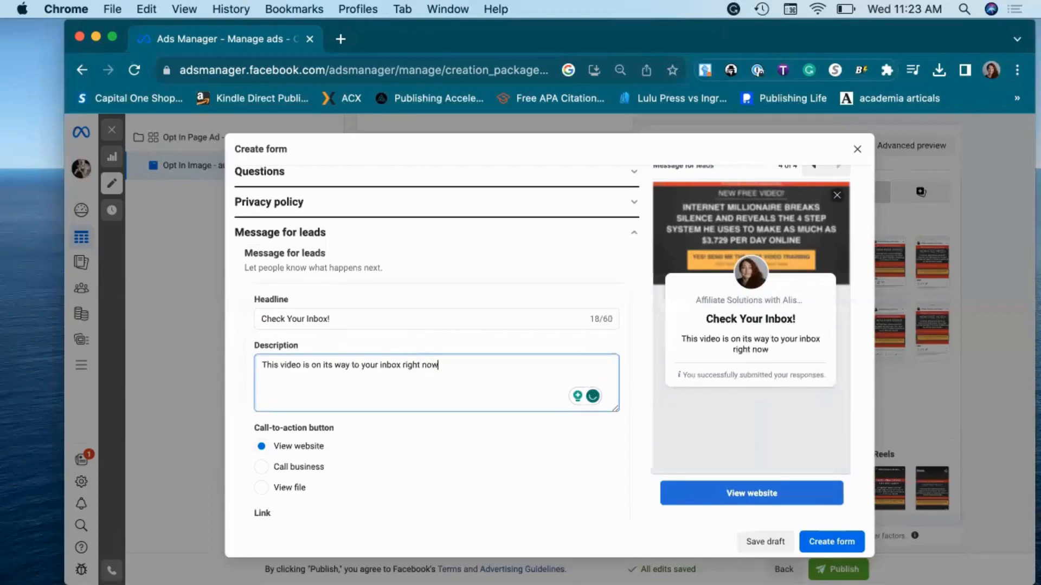
End the message description's first sentence with "!" and add a paragraph "If you don't see it, check your spam and promotional folders.".
{"action": "type", "text": "!"}
{"action": "key", "text": "Return"}
{"action": "key", "text": "Return"}
{"action": "type", "text": "If you don't see it, check o"}
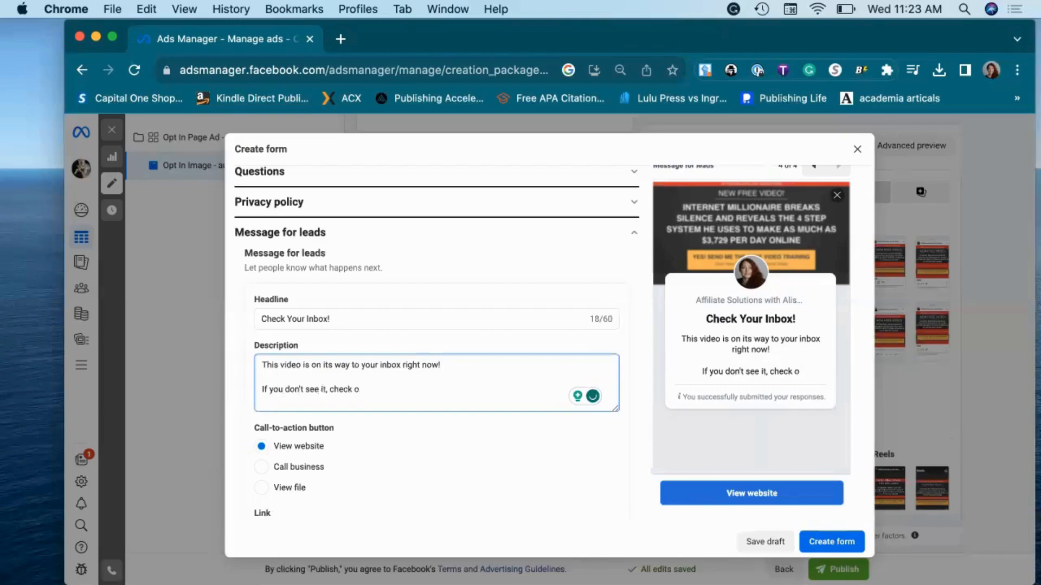
{"action": "key", "text": "BackSpace"}
{"action": "type", "text": "your spam a"}
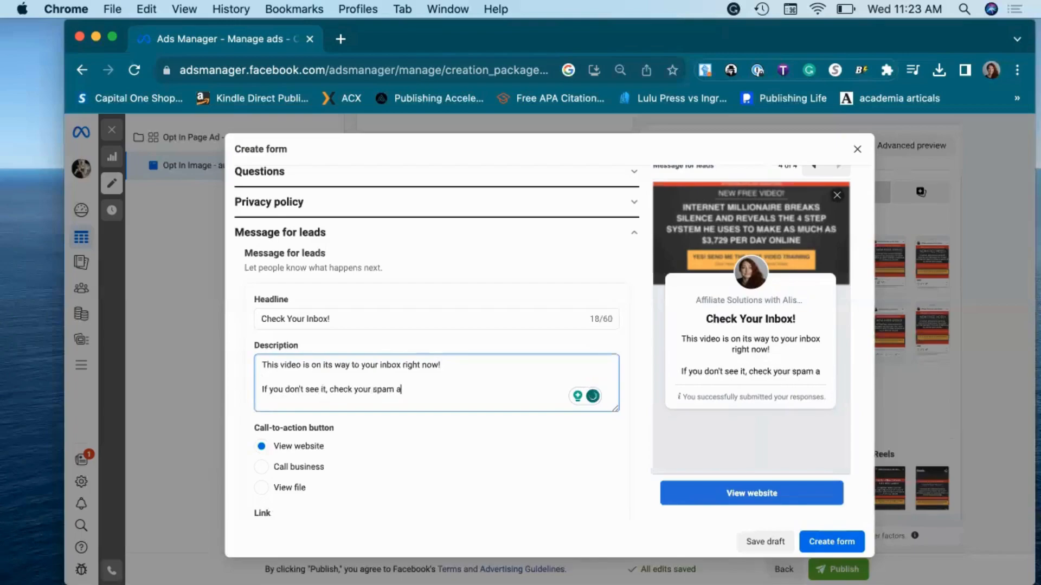
{"action": "type", "text": "nd promotional folders."}
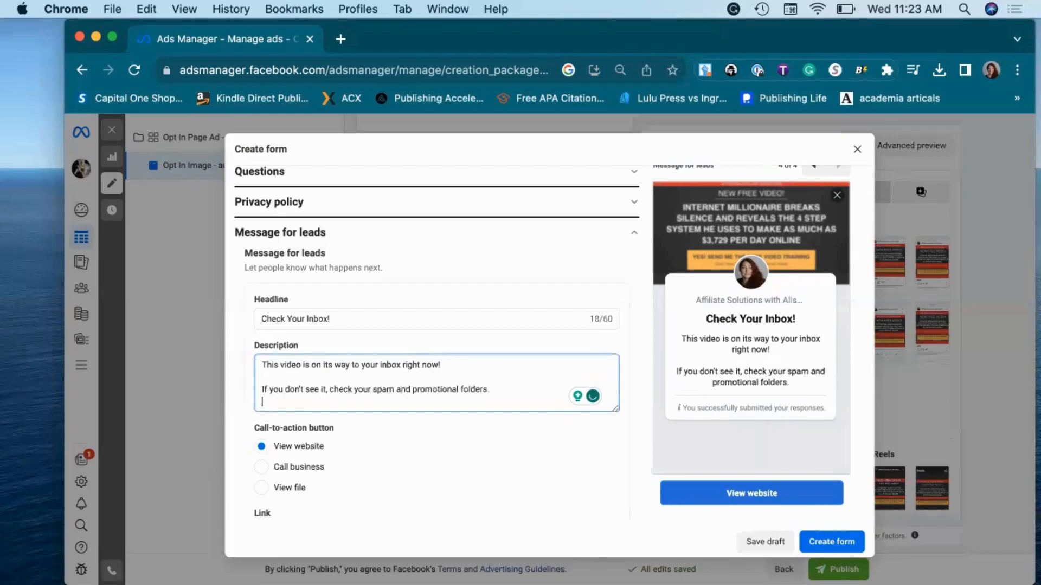
Add a third description paragraph: "In the meantime, if you want my best. tips and tricks, follow me on Facebook.".
{"action": "key", "text": "Return"}
{"action": "key", "text": "Return"}
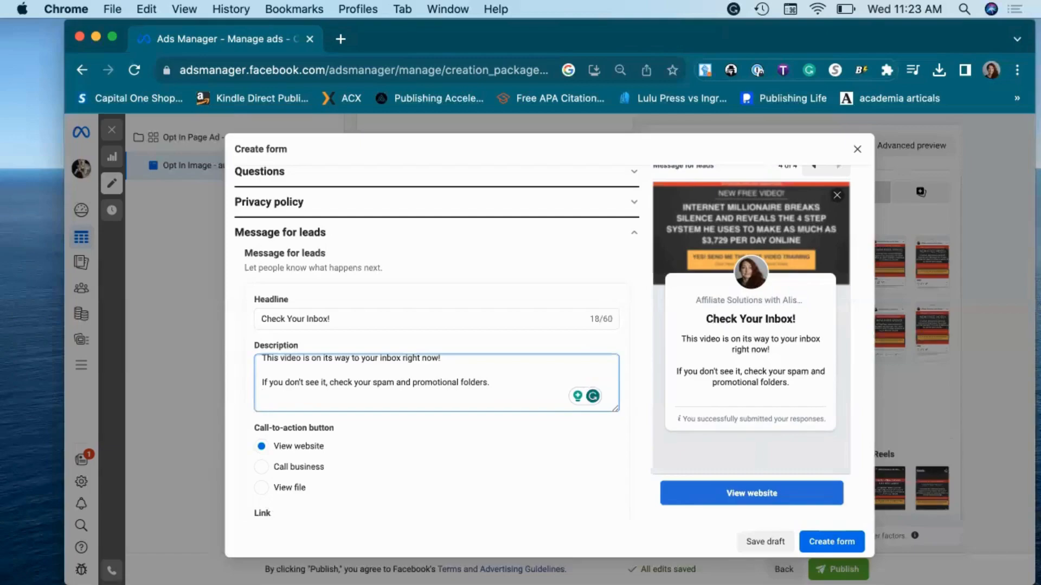
{"action": "type", "text": "In"}
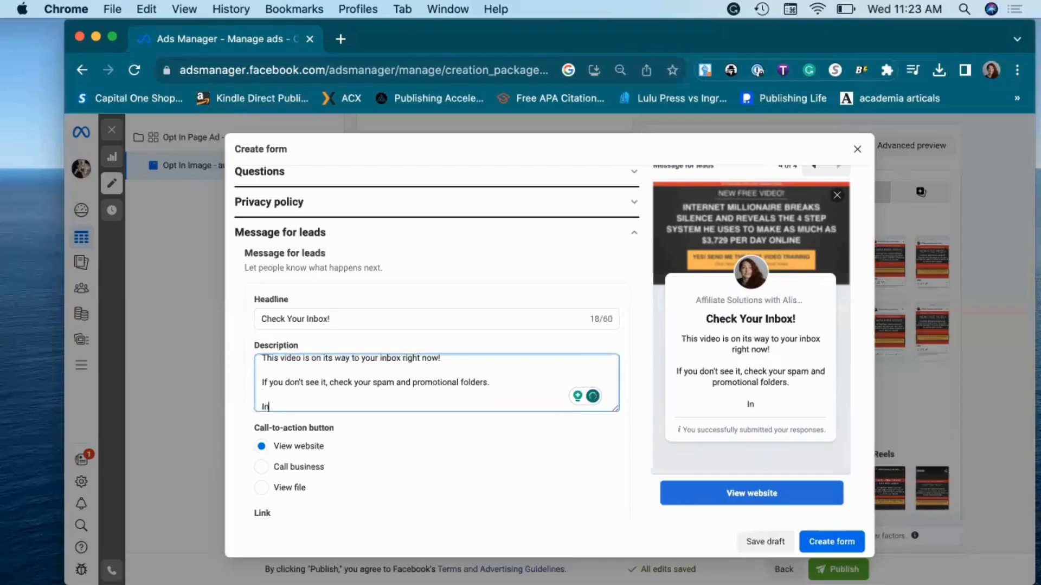
{"action": "key", "text": "BackSpace"}
{"action": "key", "text": "BackSpace"}
{"action": "key", "text": "Return"}
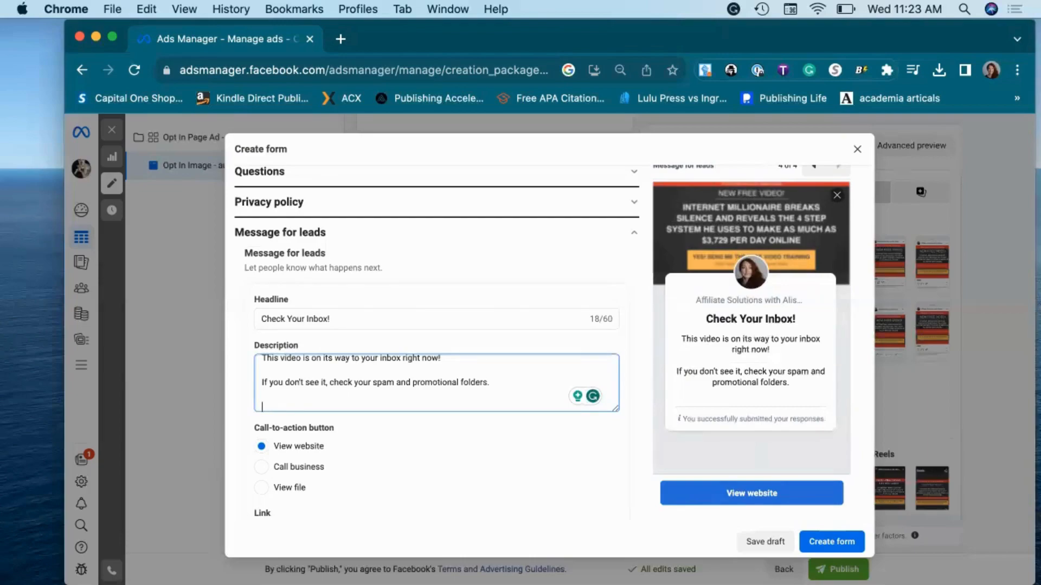
{"action": "type", "text": "In the meantime, if you want my best. tips and tricks, follow me on Facebook"}
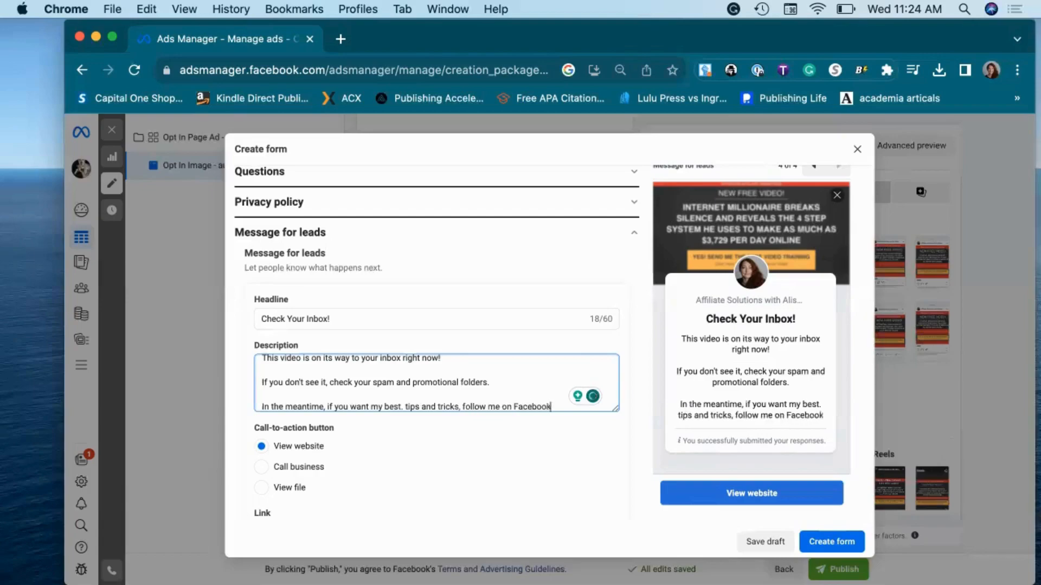
{"action": "type", "text": "."}
Set the View website call-to-action link of the message for leads to the business's Facebook profile address.
{"action": "scroll", "coordinate": [302, 437], "scroll_direction": "down", "scroll_amount": 3}
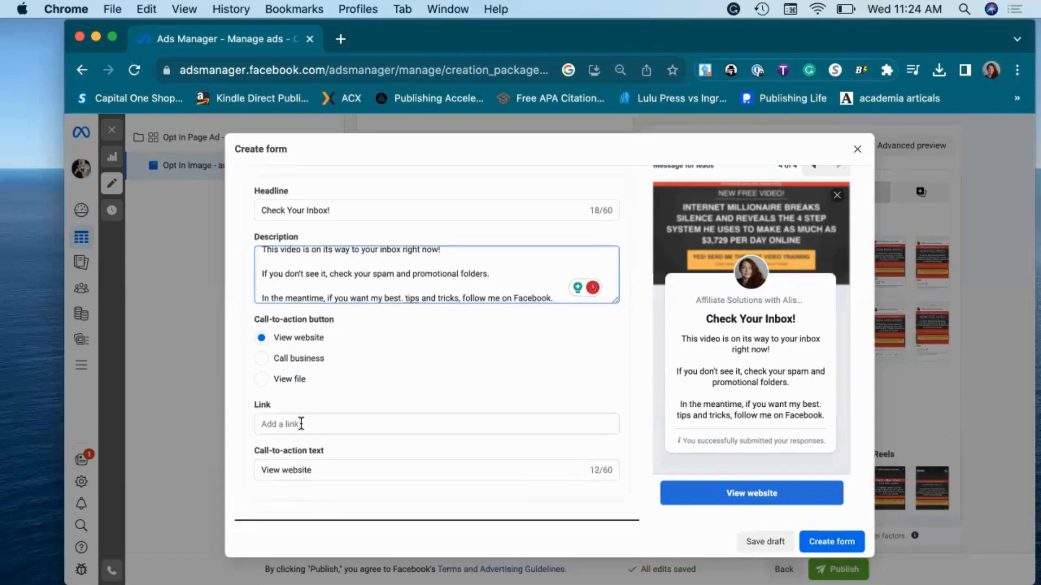
{"action": "left_click", "coordinate": [302, 423]}
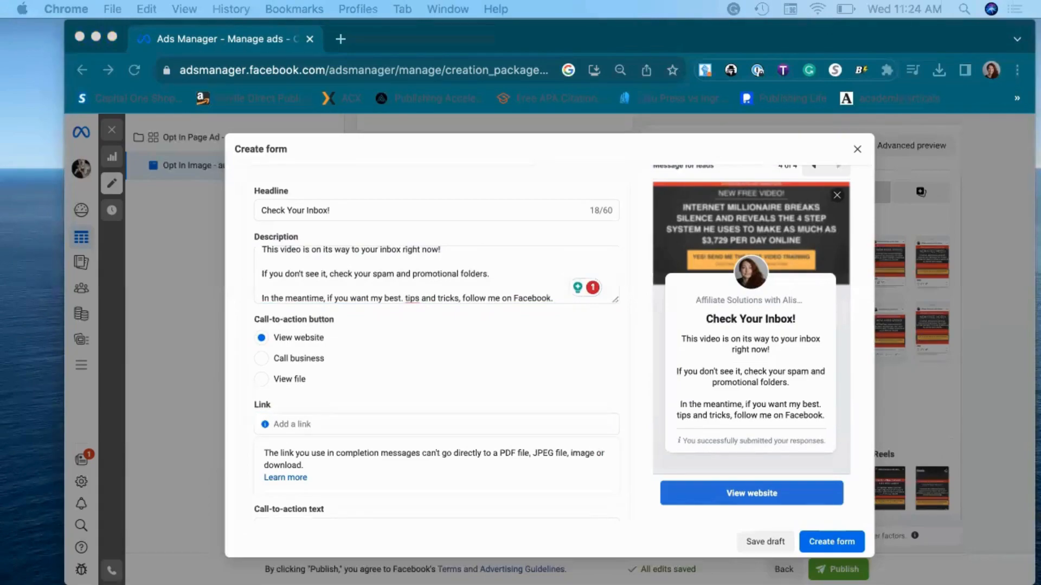
{"action": "left_click", "coordinate": [324, 428]}
{"action": "key", "text": "super+v"}
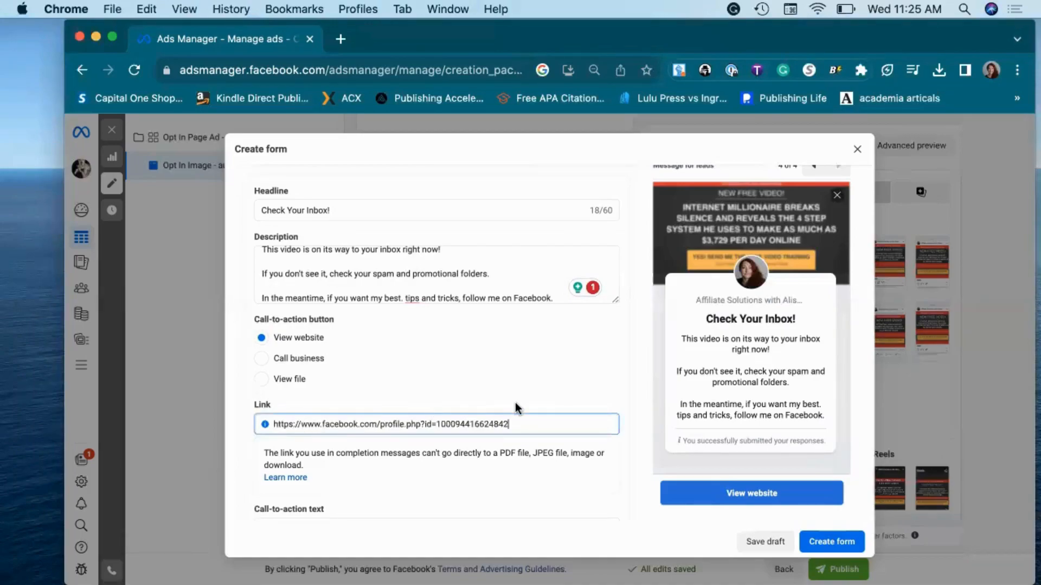
{"action": "scroll", "coordinate": [416, 427], "scroll_direction": "down", "scroll_amount": 2}
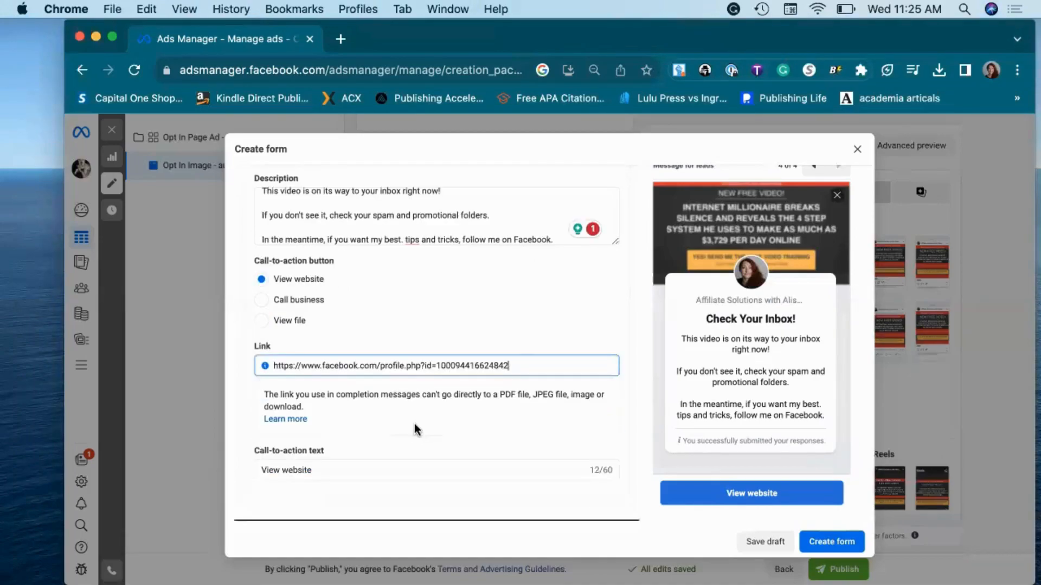
Remove the stray period after "best" in the last paragraph of the message for leads description.
{"action": "scroll", "coordinate": [414, 424], "scroll_direction": "up", "scroll_amount": 8}
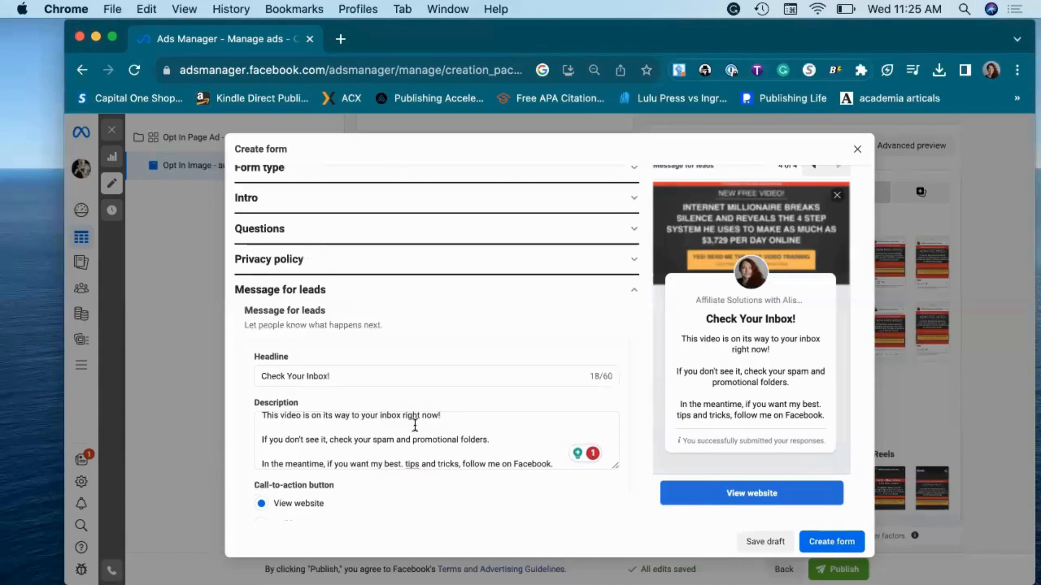
{"action": "left_click", "coordinate": [403, 459]}
{"action": "key", "text": "BackSpace"}
{"action": "key", "text": "BackSpace"}
{"action": "key", "text": "BackSpace"}
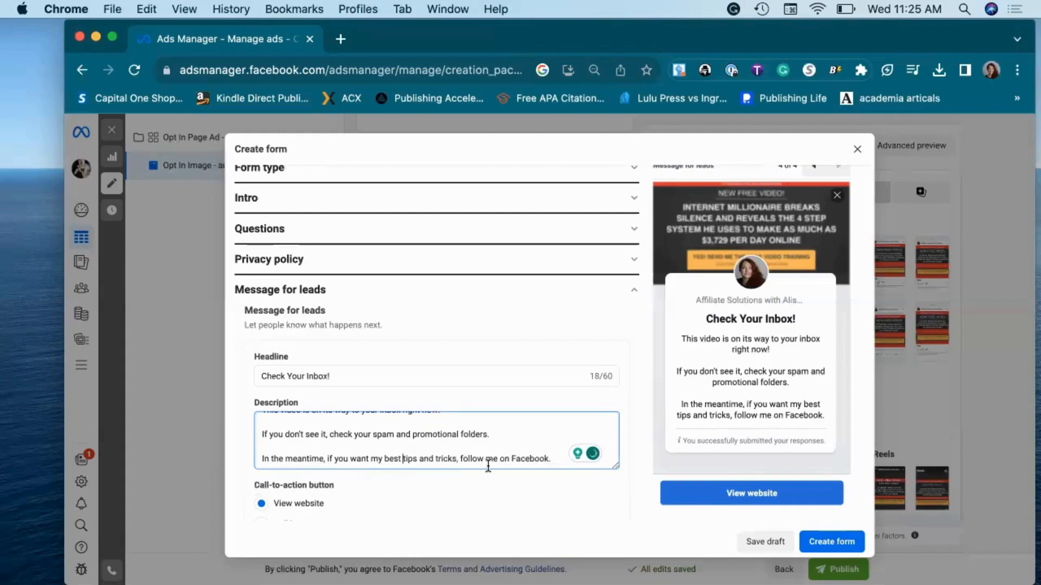
Create the completed instant form so it is added to the ad.
{"action": "scroll", "coordinate": [488, 460], "scroll_direction": "down", "scroll_amount": 3}
{"action": "scroll", "coordinate": [488, 392], "scroll_direction": "down", "scroll_amount": 2}
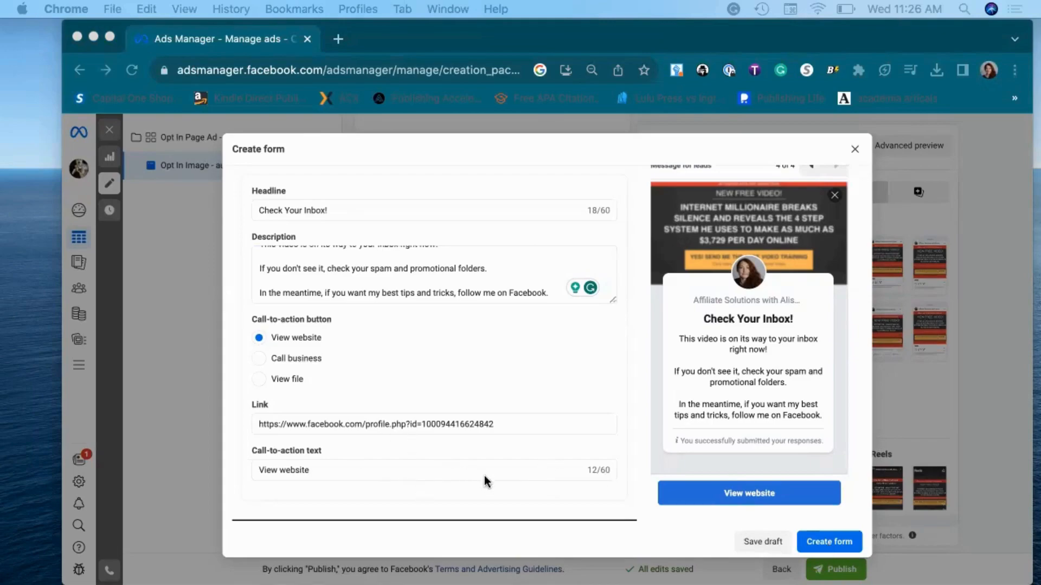
{"action": "left_click", "coordinate": [812, 545]}
{"action": "left_click", "coordinate": [811, 546]}
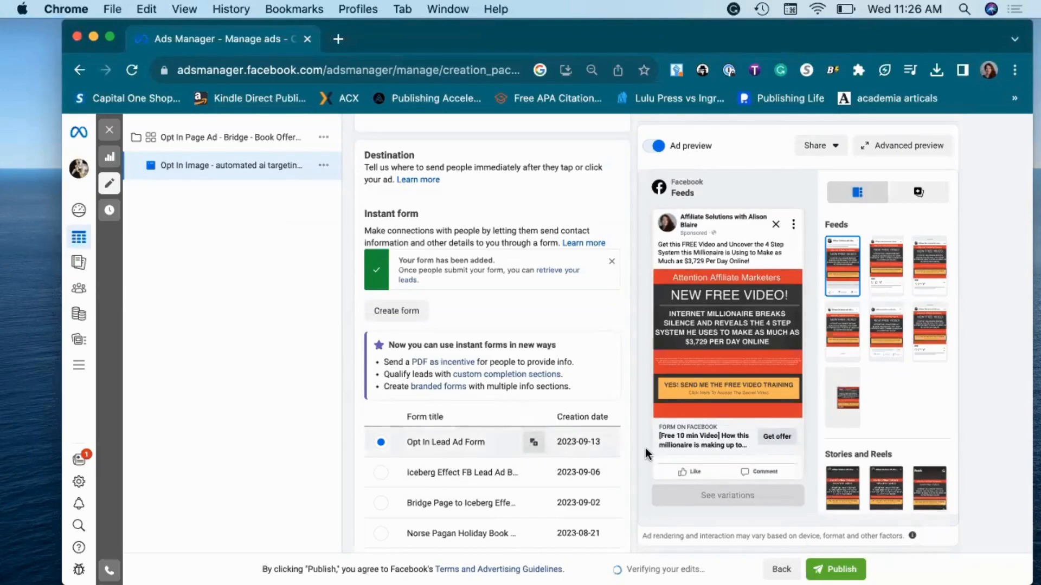
Review the ad's settings, the instant form selection and the feed and form previews.
{"action": "scroll", "coordinate": [702, 444], "scroll_direction": "down", "scroll_amount": 10}
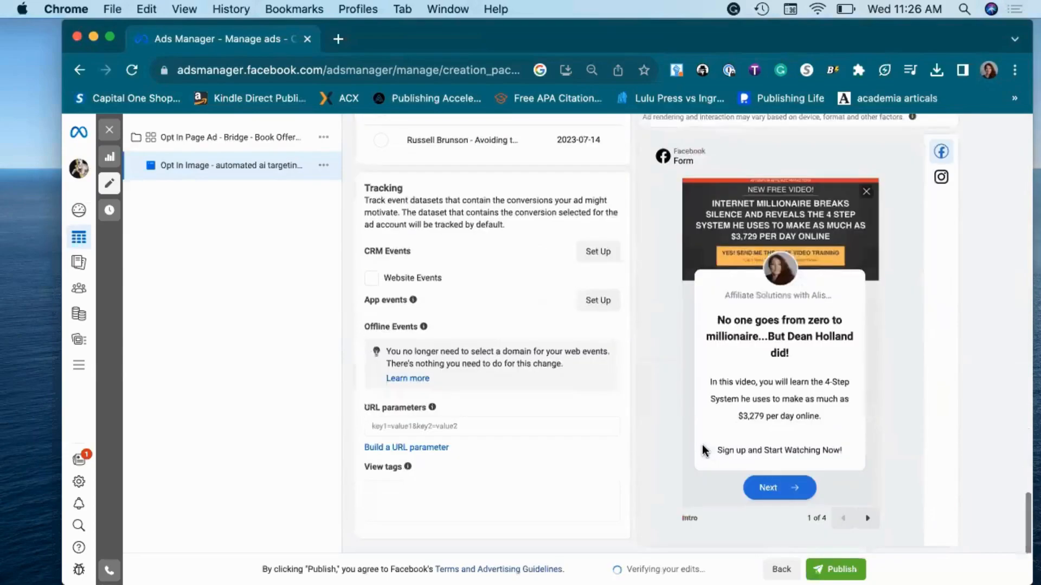
{"action": "scroll", "coordinate": [768, 354], "scroll_direction": "up", "scroll_amount": 10}
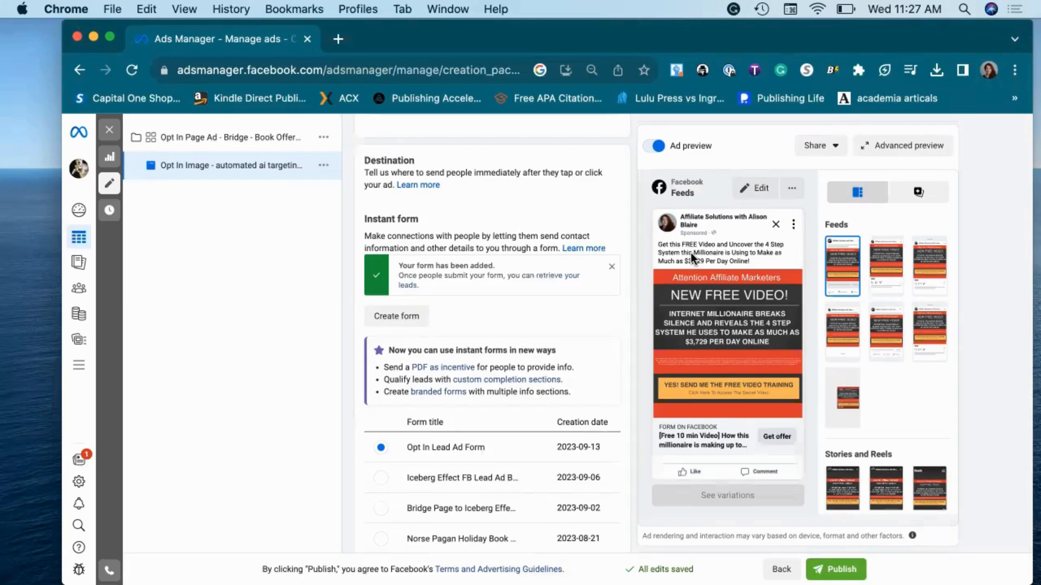
{"action": "scroll", "coordinate": [711, 355], "scroll_direction": "down", "scroll_amount": 7}
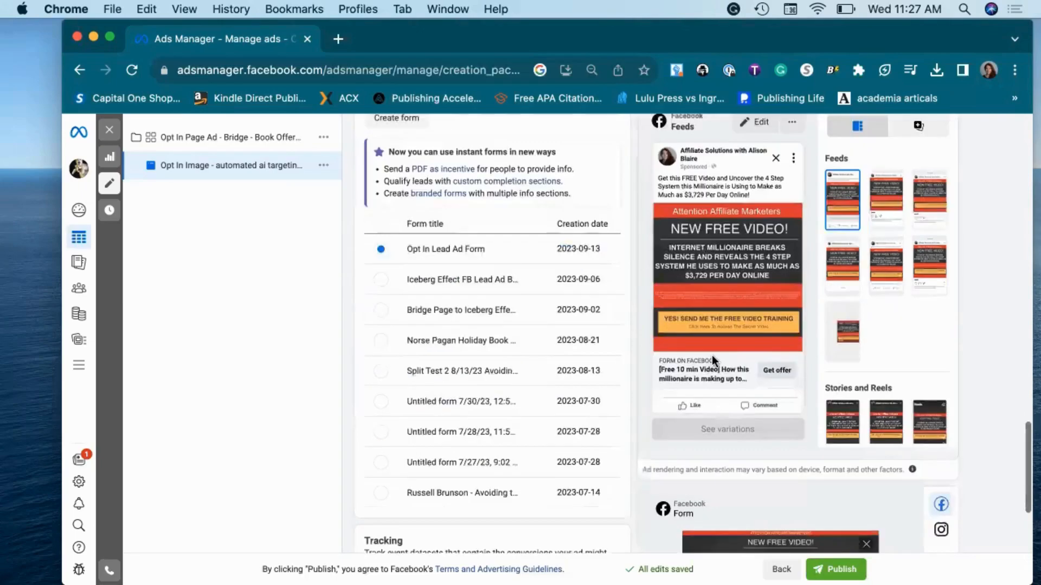
{"action": "scroll", "coordinate": [712, 245], "scroll_direction": "up", "scroll_amount": 2}
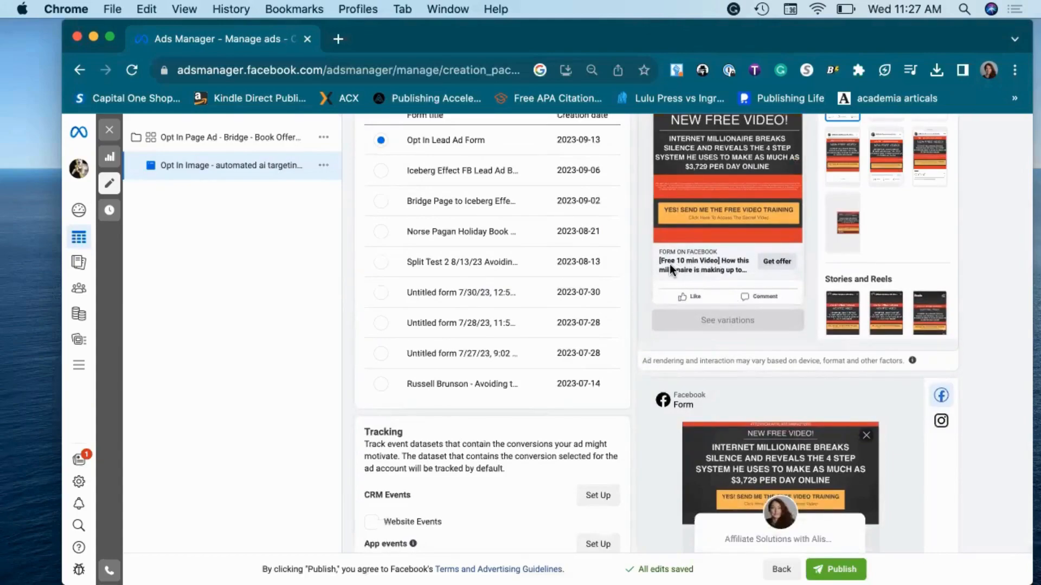
{"action": "scroll", "coordinate": [674, 269], "scroll_direction": "up", "scroll_amount": 5}
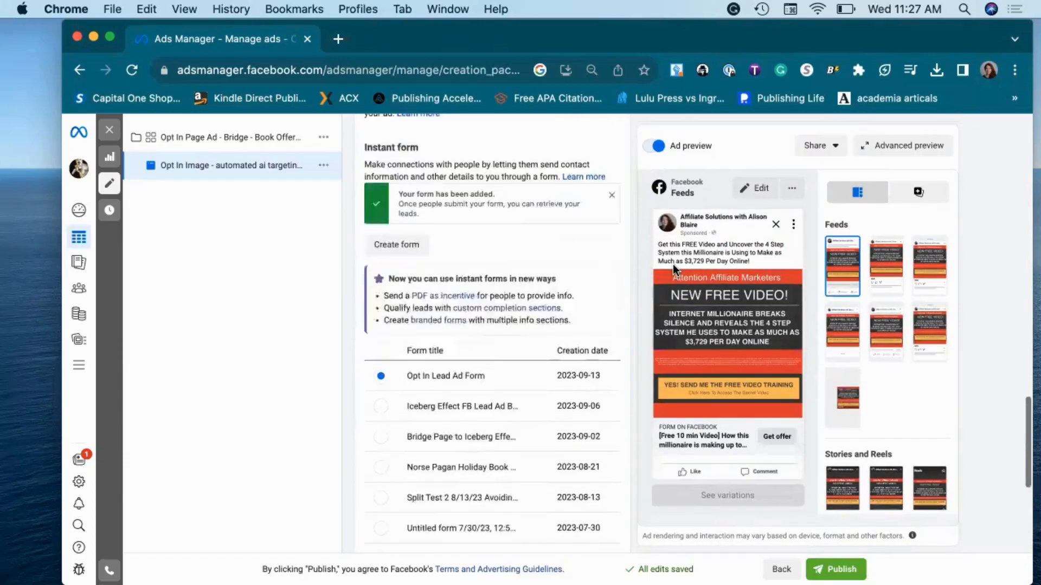
{"action": "scroll", "coordinate": [672, 265], "scroll_direction": "up", "scroll_amount": 10}
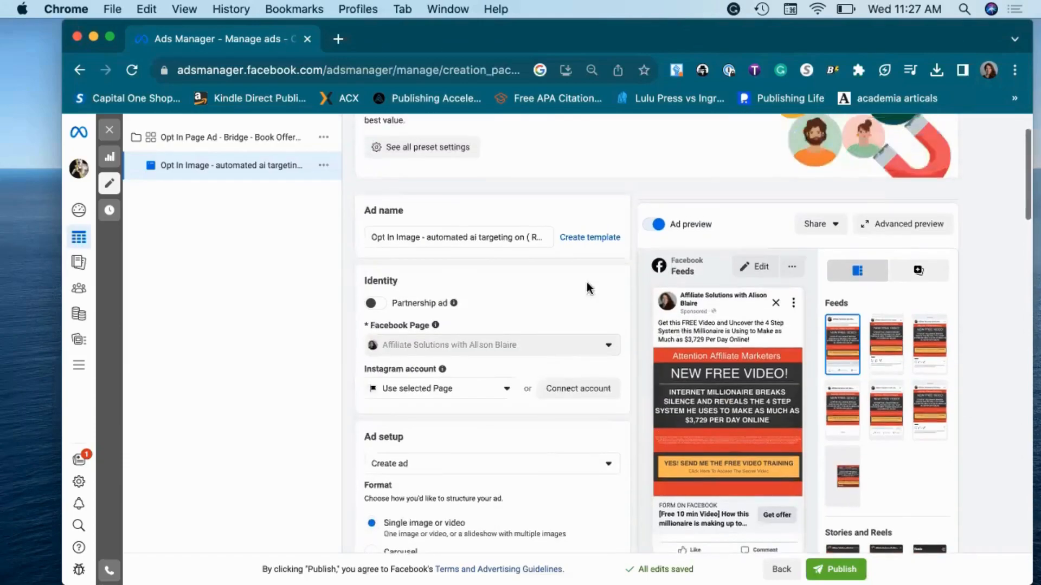
{"action": "scroll", "coordinate": [586, 282], "scroll_direction": "down", "scroll_amount": 5}
{"action": "scroll", "coordinate": [565, 295], "scroll_direction": "up", "scroll_amount": 7}
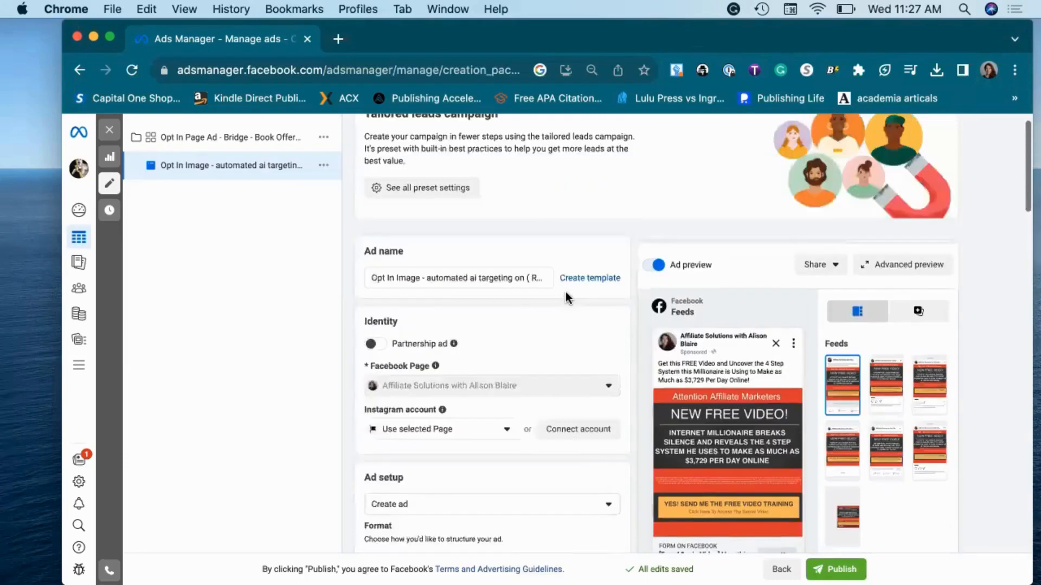
Replace "Free" with "FRE" at the start of the bracketed phrase in the ad headline.
{"action": "scroll", "coordinate": [379, 326], "scroll_direction": "down", "scroll_amount": 10}
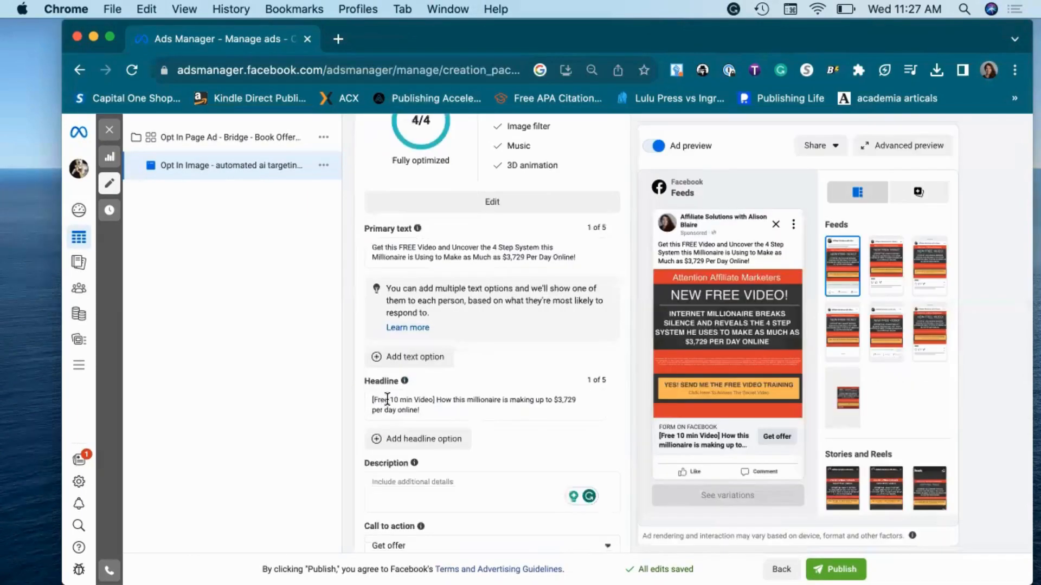
{"action": "left_click", "coordinate": [380, 400]}
{"action": "key", "text": "BackSpace"}
{"action": "key", "text": "BackSpace"}
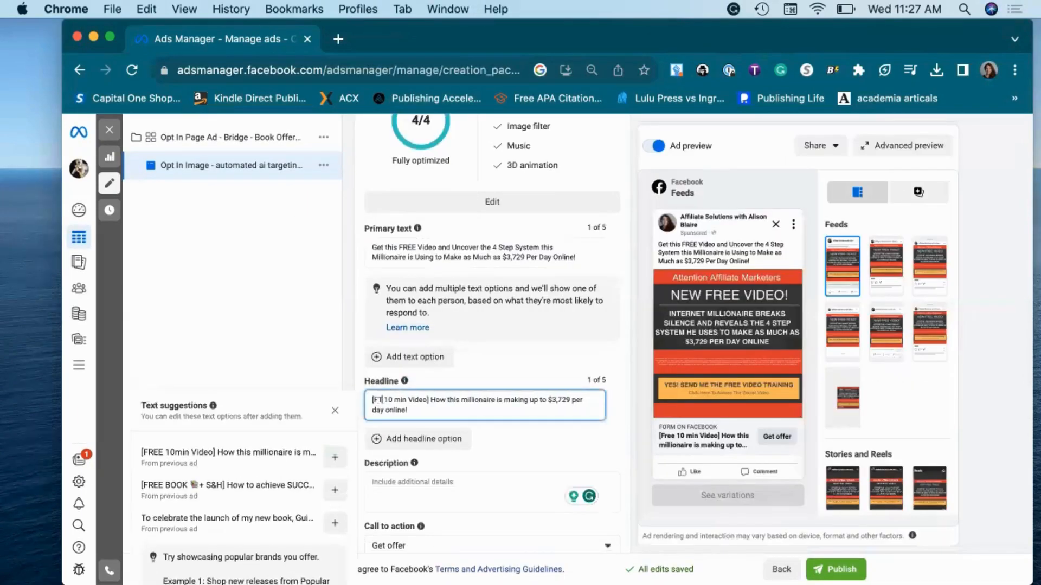
{"action": "type", "text": "RE"}
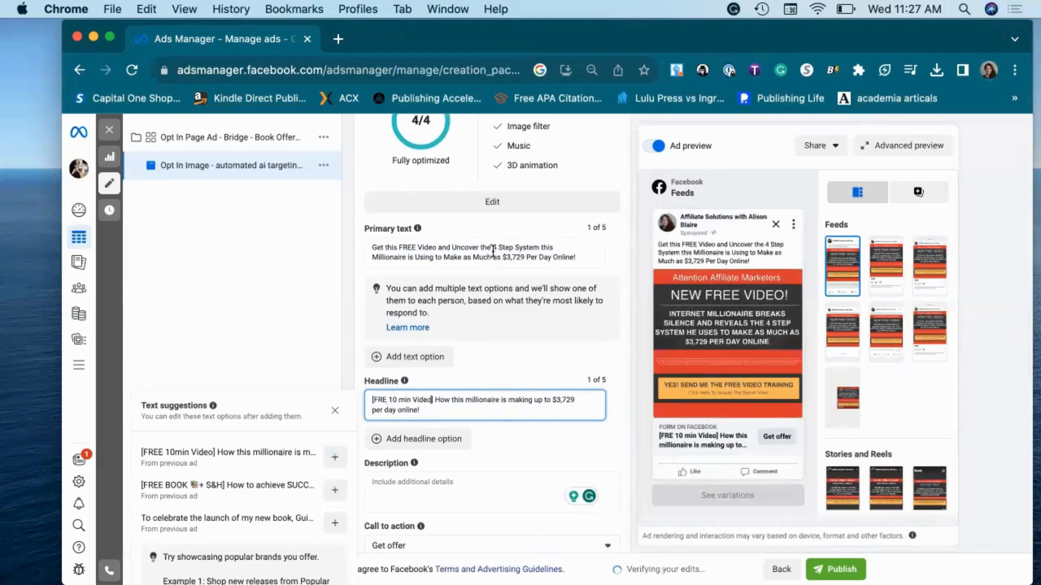
Search the emoji picker for "video" and insert a video camera emoji after "Video" in the ad headline.
{"action": "key", "text": "ctrl+super+space"}
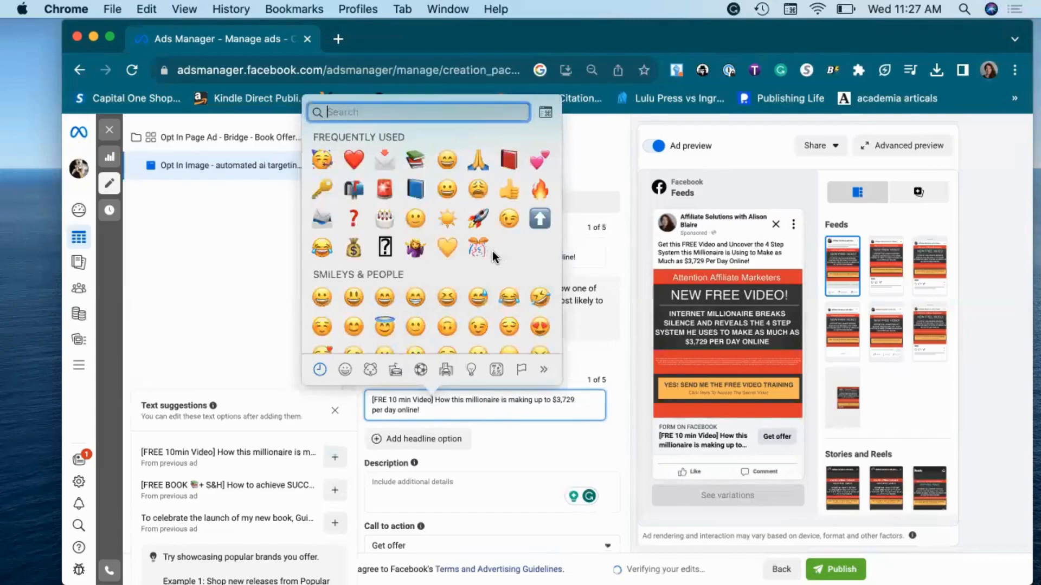
{"action": "type", "text": "video"}
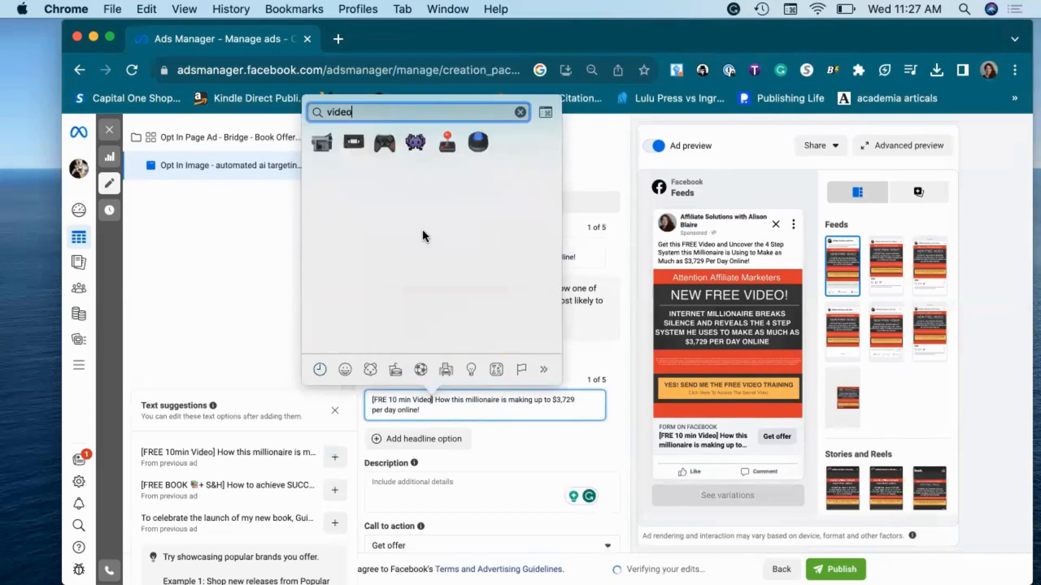
{"action": "left_click", "coordinate": [321, 143]}
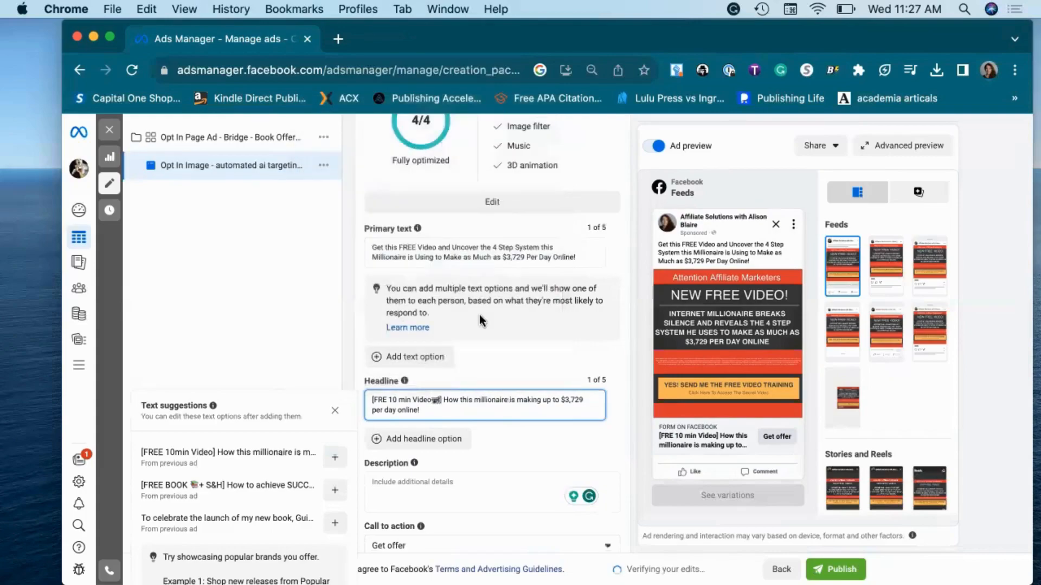
Remove the video camera emoji from the ad headline's bracketed phrase.
{"action": "left_click", "coordinate": [432, 400]}
{"action": "left_click_drag", "start_coordinate": [438, 400], "coordinate": [413, 400]}
{"action": "key", "text": "BackSpace"}
{"action": "key", "text": "BackSpace"}
{"action": "key", "text": "BackSpace"}
{"action": "key", "text": "BackSpace"}
{"action": "type", "text": "in"}
Complete the word "FREE" and delete the extra space before the closing bracket so the headline starts with "[FREE 10 min Video]".
{"action": "left_click", "coordinate": [385, 400]}
{"action": "type", "text": "E"}
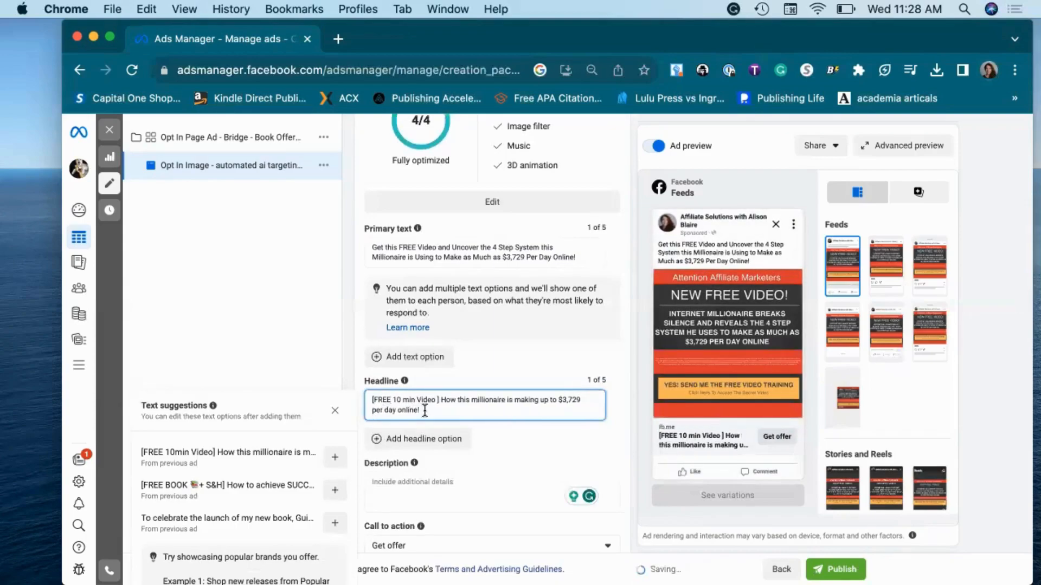
{"action": "left_click", "coordinate": [436, 401]}
{"action": "key", "text": "BackSpace"}
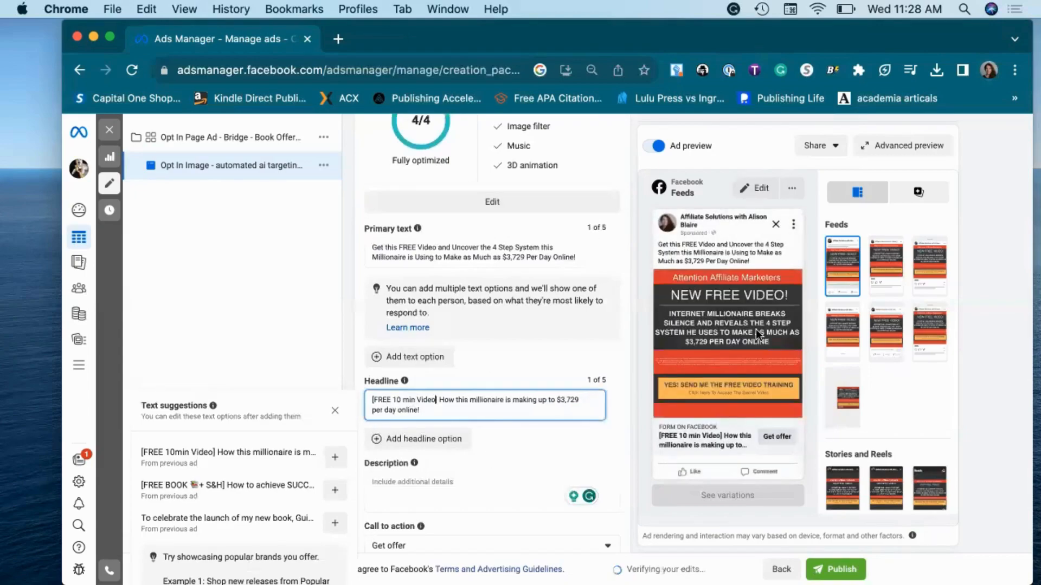
Step through the instant form preview from the intro to the message for leads page.
{"action": "scroll", "coordinate": [776, 475], "scroll_direction": "down", "scroll_amount": 10}
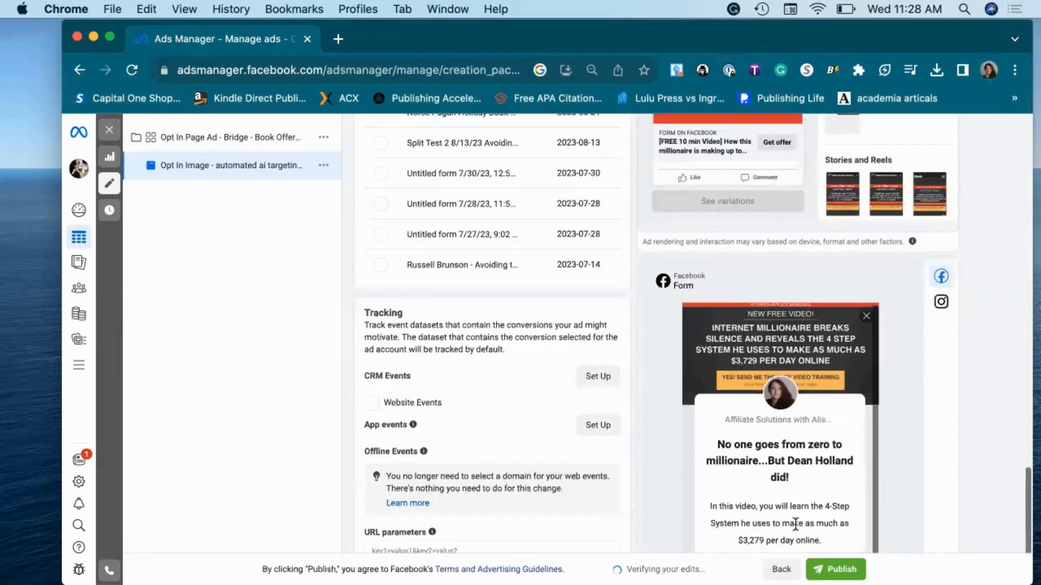
{"action": "scroll", "coordinate": [795, 524], "scroll_direction": "down", "scroll_amount": 3}
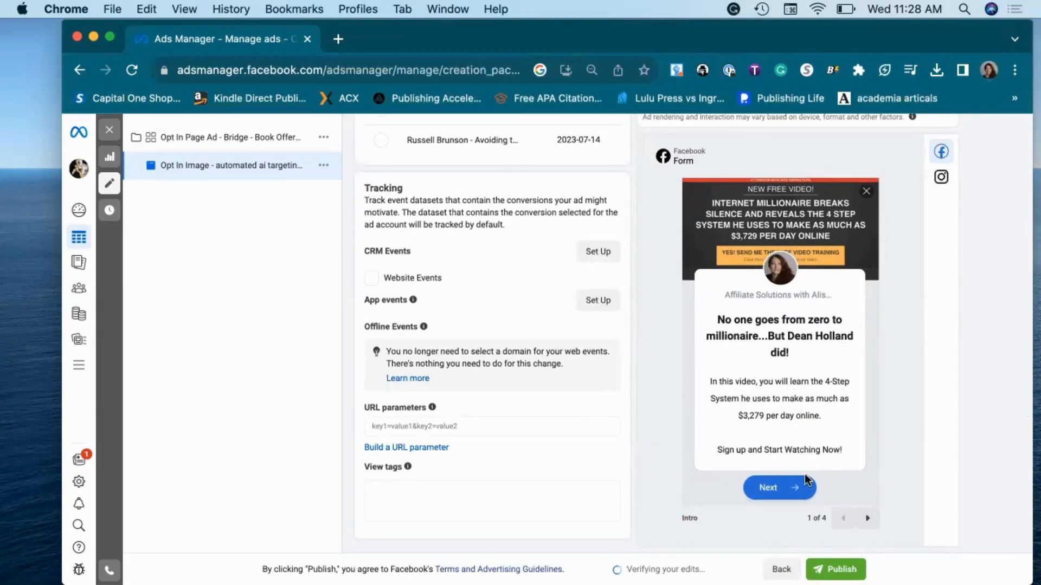
{"action": "left_click", "coordinate": [869, 522]}
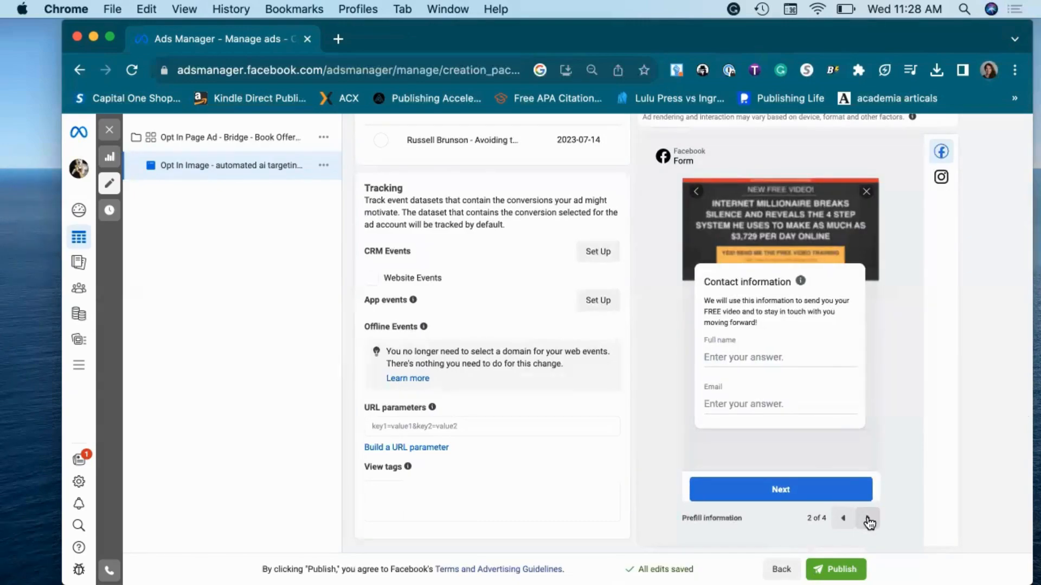
{"action": "left_click", "coordinate": [869, 522]}
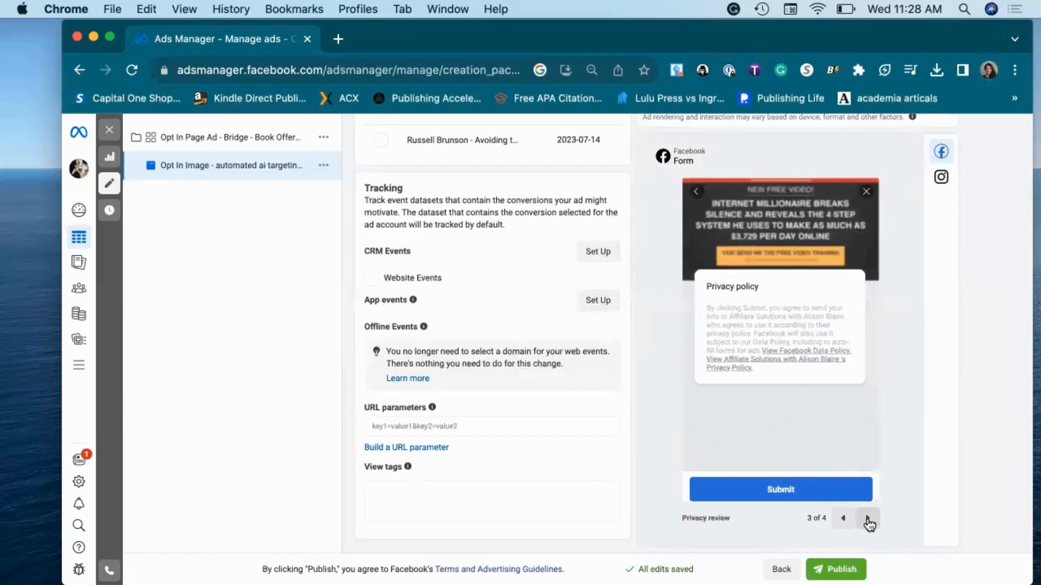
{"action": "left_click", "coordinate": [868, 522]}
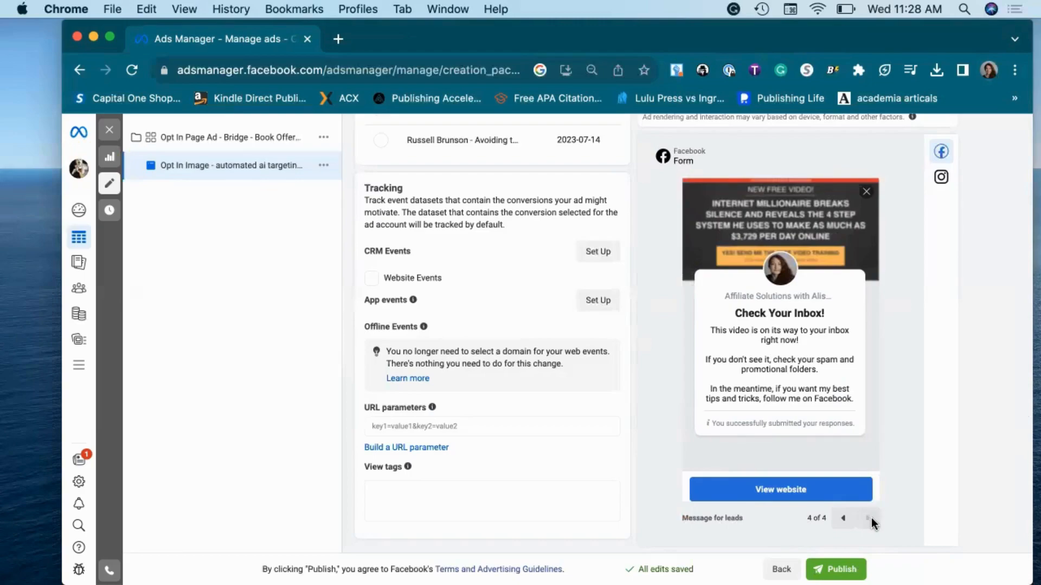
Publish the Opt In Page Ad campaign together with its ad set and ad.
{"action": "left_click", "coordinate": [844, 571]}
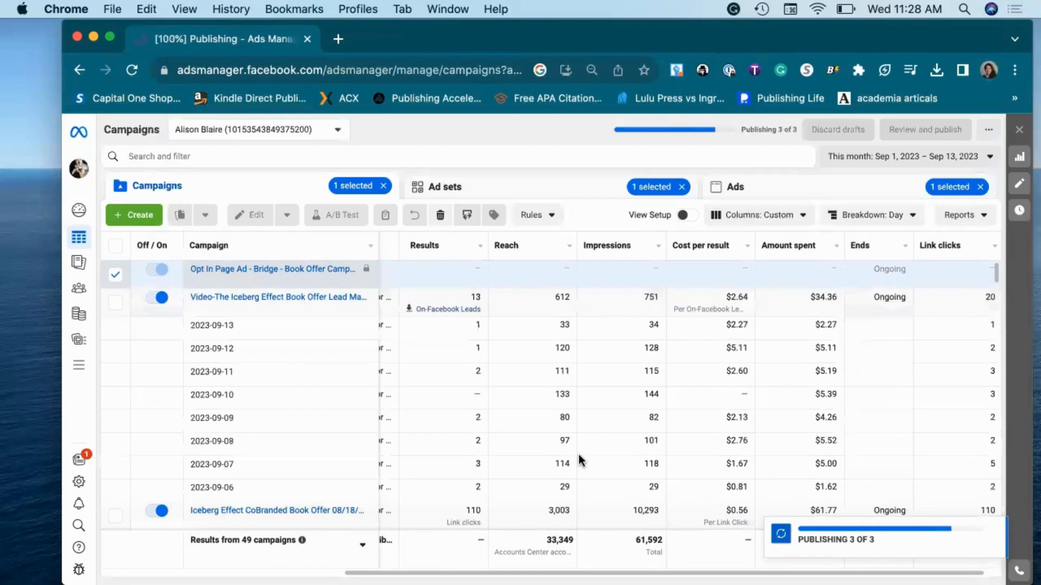
Look through the campaigns table for the Opt In Page Ad - Bridge - Book Offer campaign, checking its delivery status and the other campaigns listed.
{"action": "scroll", "coordinate": [440, 382], "scroll_direction": "down", "scroll_amount": 3}
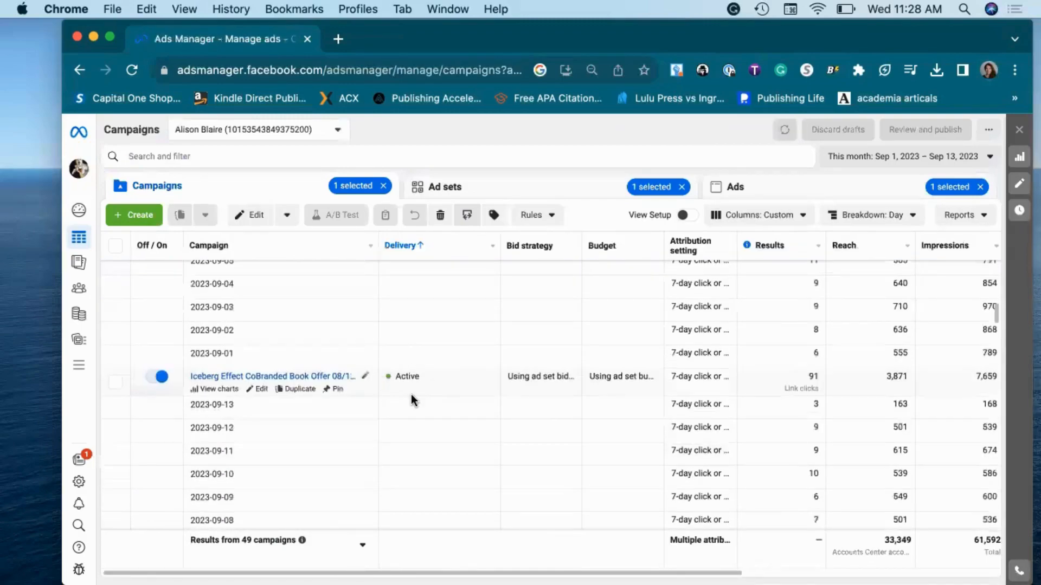
{"action": "scroll", "coordinate": [411, 395], "scroll_direction": "down", "scroll_amount": 8}
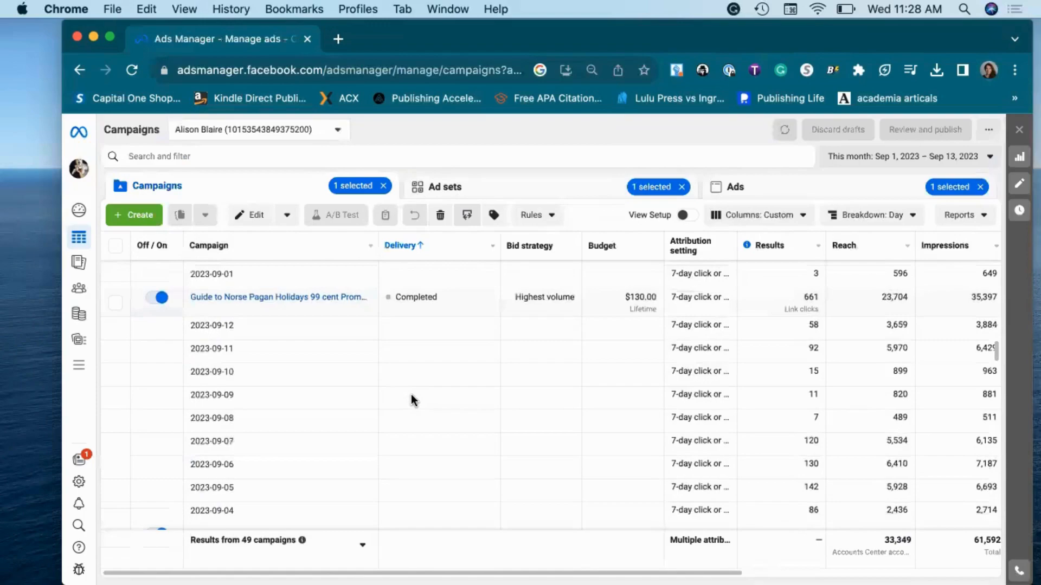
{"action": "scroll", "coordinate": [411, 394], "scroll_direction": "down", "scroll_amount": 5}
{"action": "scroll", "coordinate": [415, 326], "scroll_direction": "up", "scroll_amount": 1}
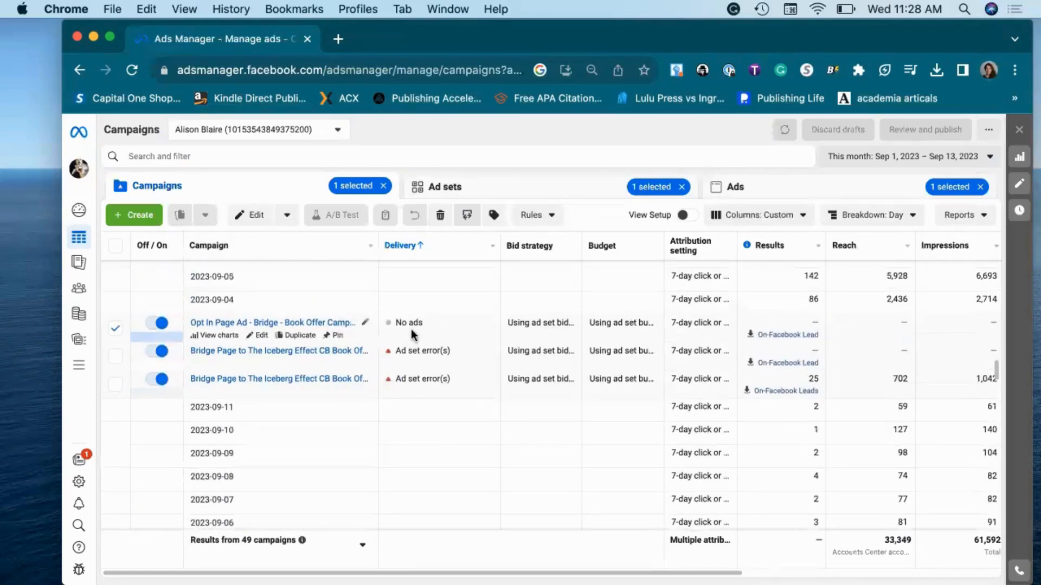
{"action": "scroll", "coordinate": [411, 329], "scroll_direction": "up", "scroll_amount": 5}
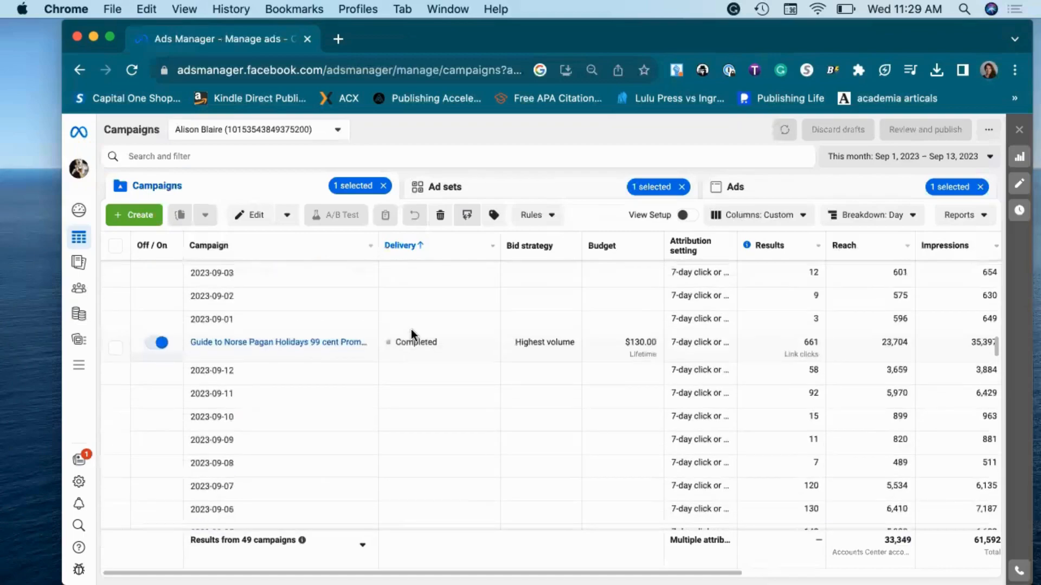
{"action": "scroll", "coordinate": [411, 330], "scroll_direction": "up", "scroll_amount": 10}
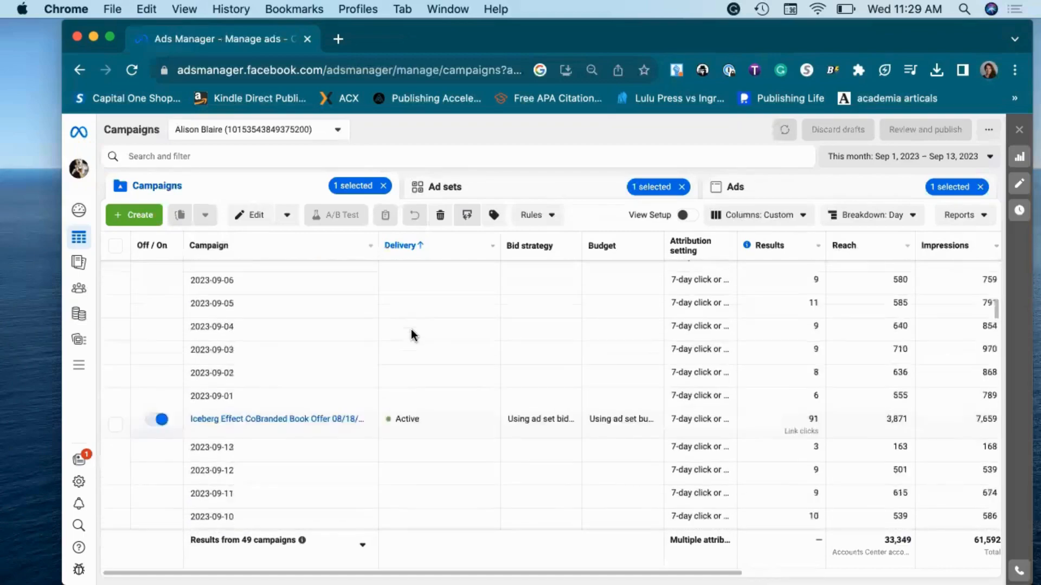
{"action": "scroll", "coordinate": [332, 404], "scroll_direction": "up", "scroll_amount": 5}
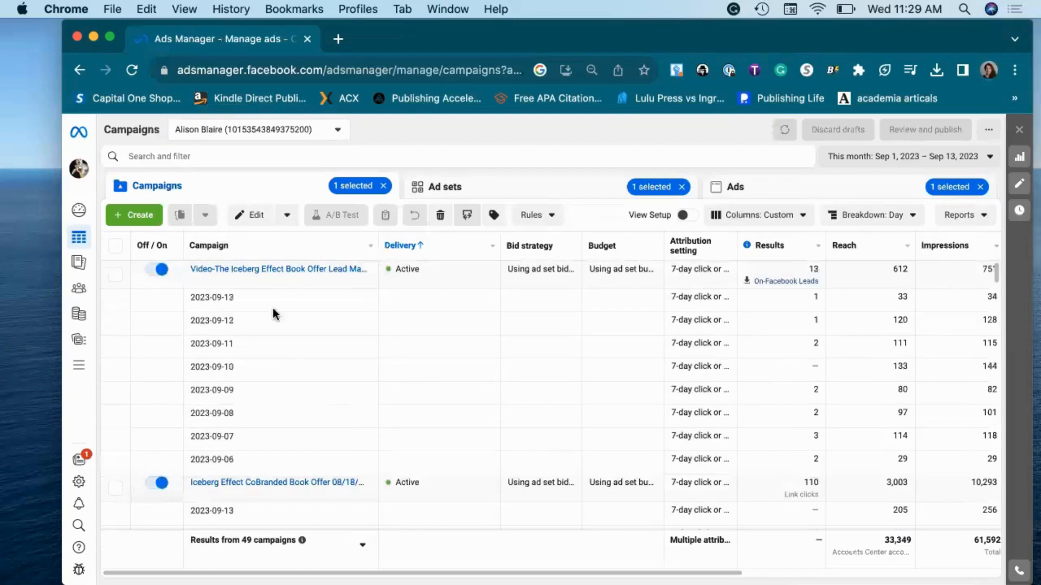
{"action": "mouse_move", "coordinate": [272, 269]}
{"action": "scroll", "coordinate": [317, 330], "scroll_direction": "down", "scroll_amount": 15}
{"action": "scroll", "coordinate": [319, 331], "scroll_direction": "down", "scroll_amount": 10}
{"action": "scroll", "coordinate": [318, 332], "scroll_direction": "up", "scroll_amount": 5}
{"action": "scroll", "coordinate": [318, 332], "scroll_direction": "down", "scroll_amount": 10}
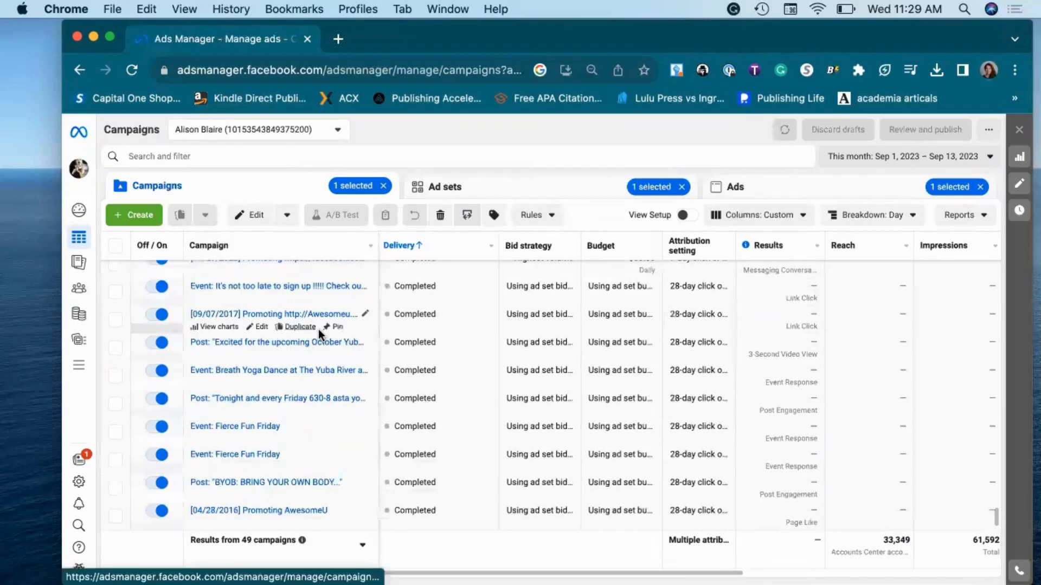
{"action": "scroll", "coordinate": [317, 330], "scroll_direction": "up", "scroll_amount": 10}
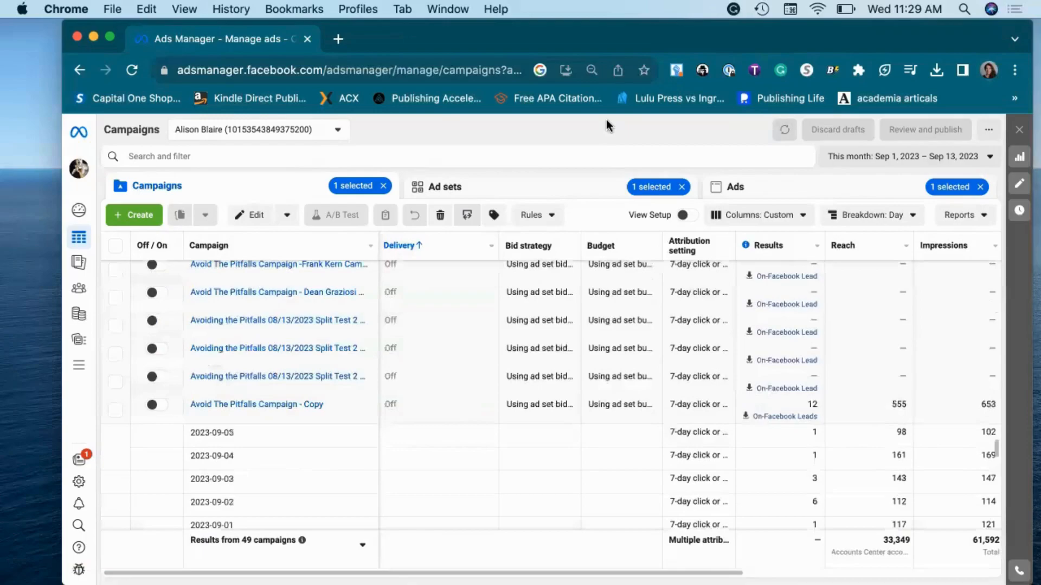